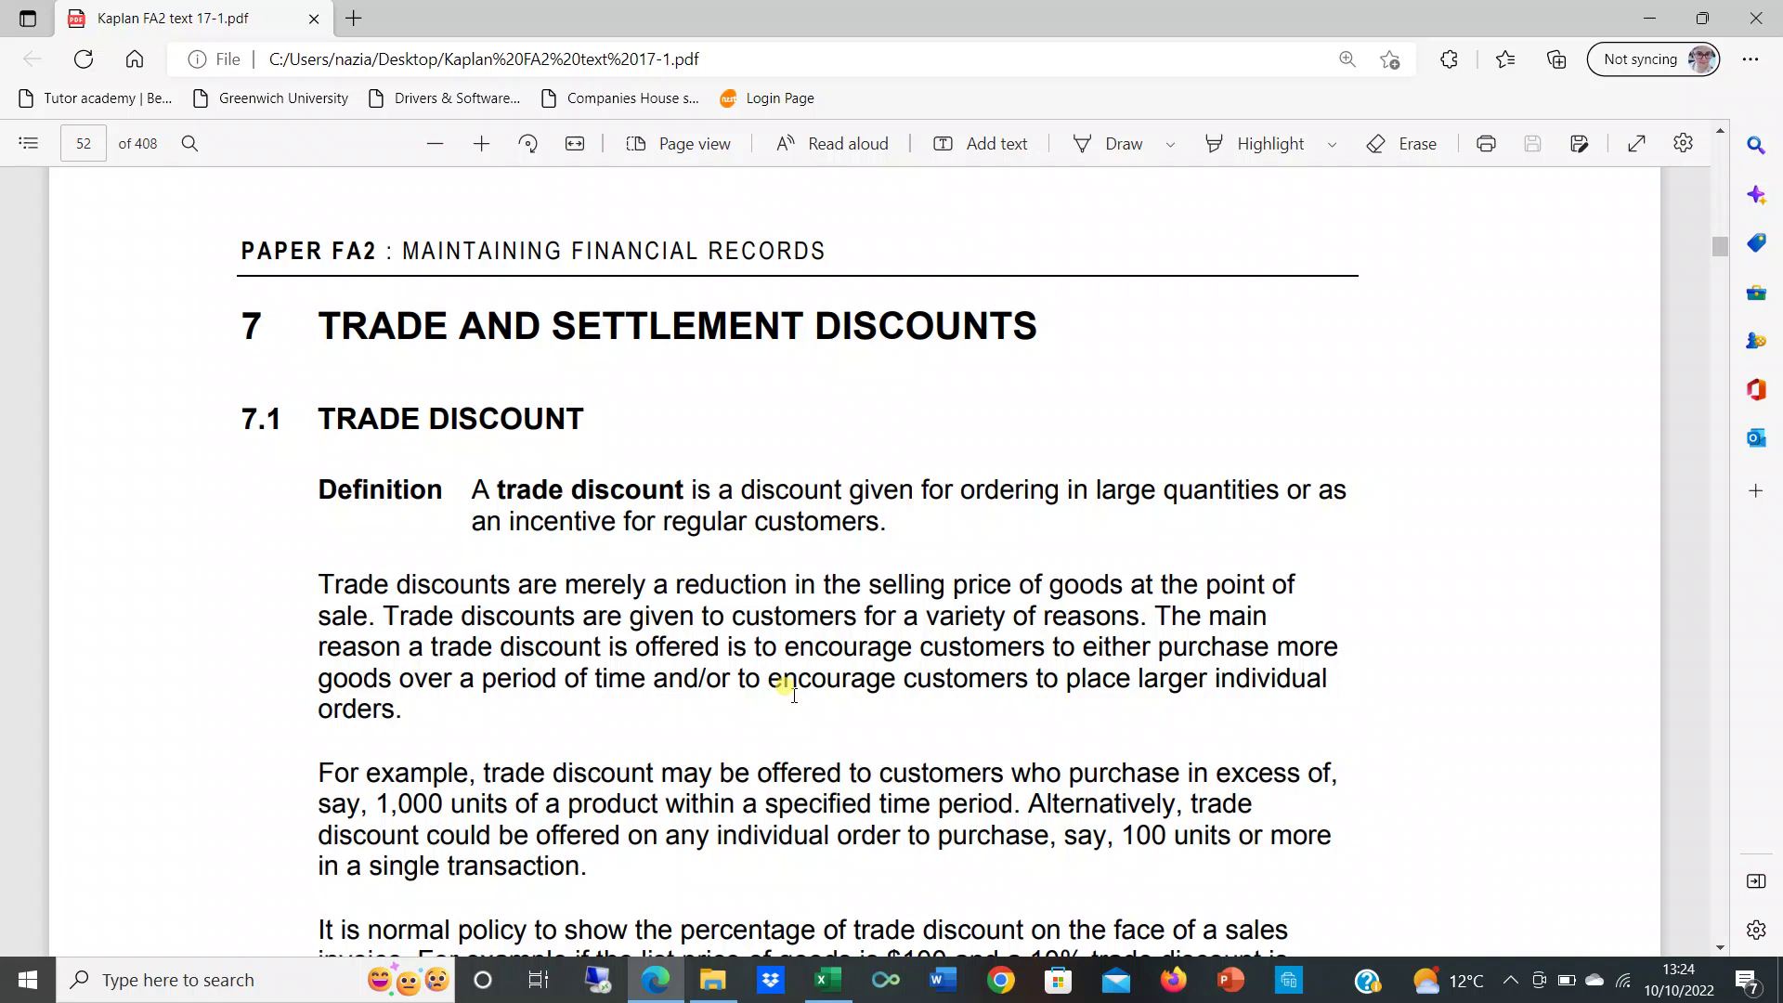
Step: Switch to the VAT return workbook in Excel and add a new blank sheet after PDB
left_click(831, 980)
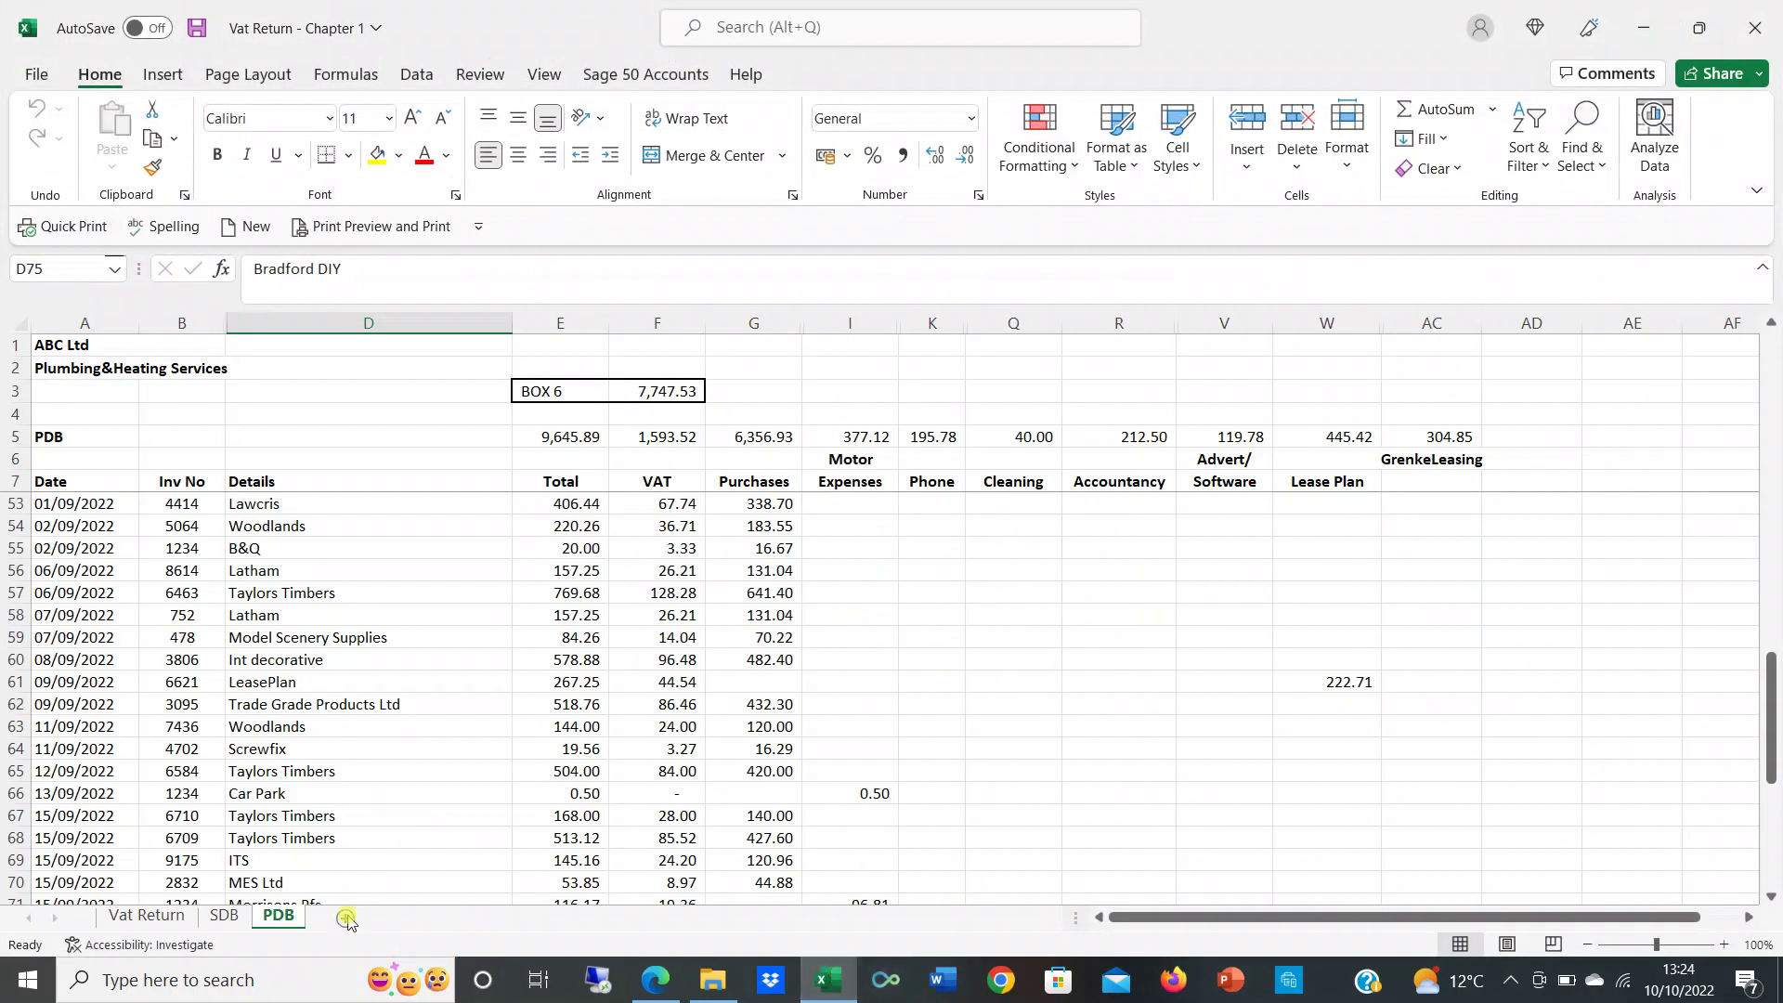
left_click(350, 919)
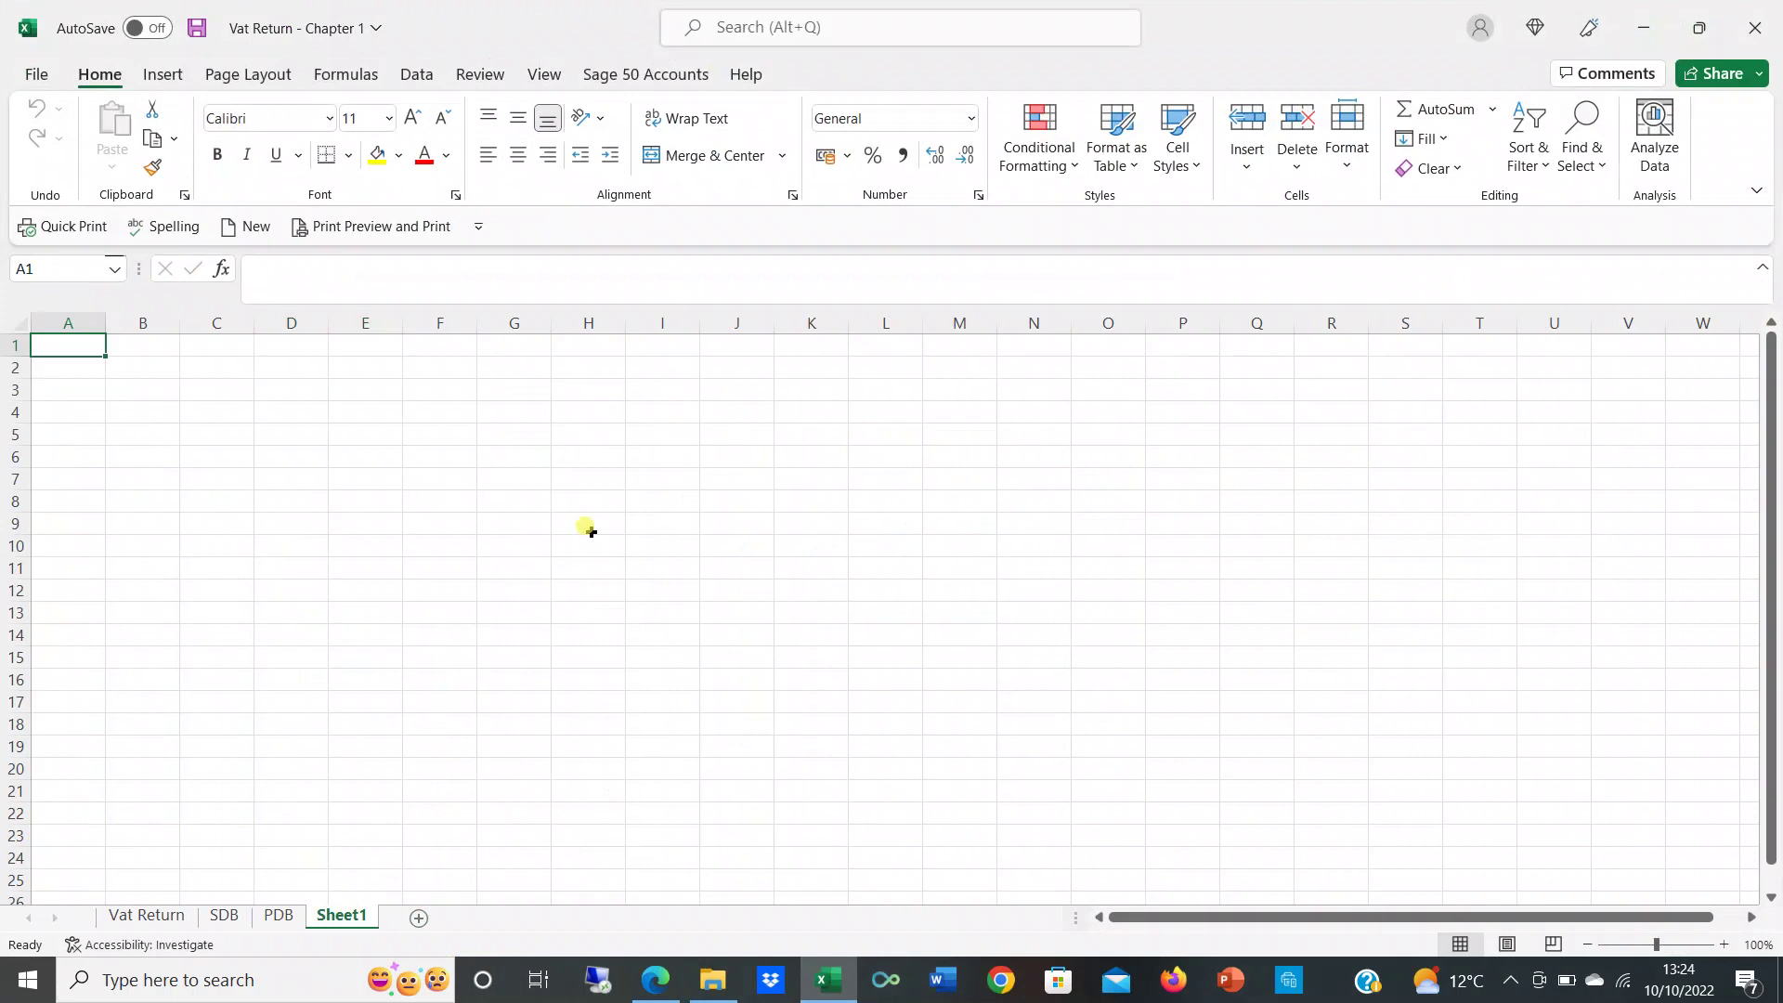
Step: Enter 1000 in cell A2 of the new sheet and label it "Invoice value" in B2
key("Right")
key("Down")
key("Left")
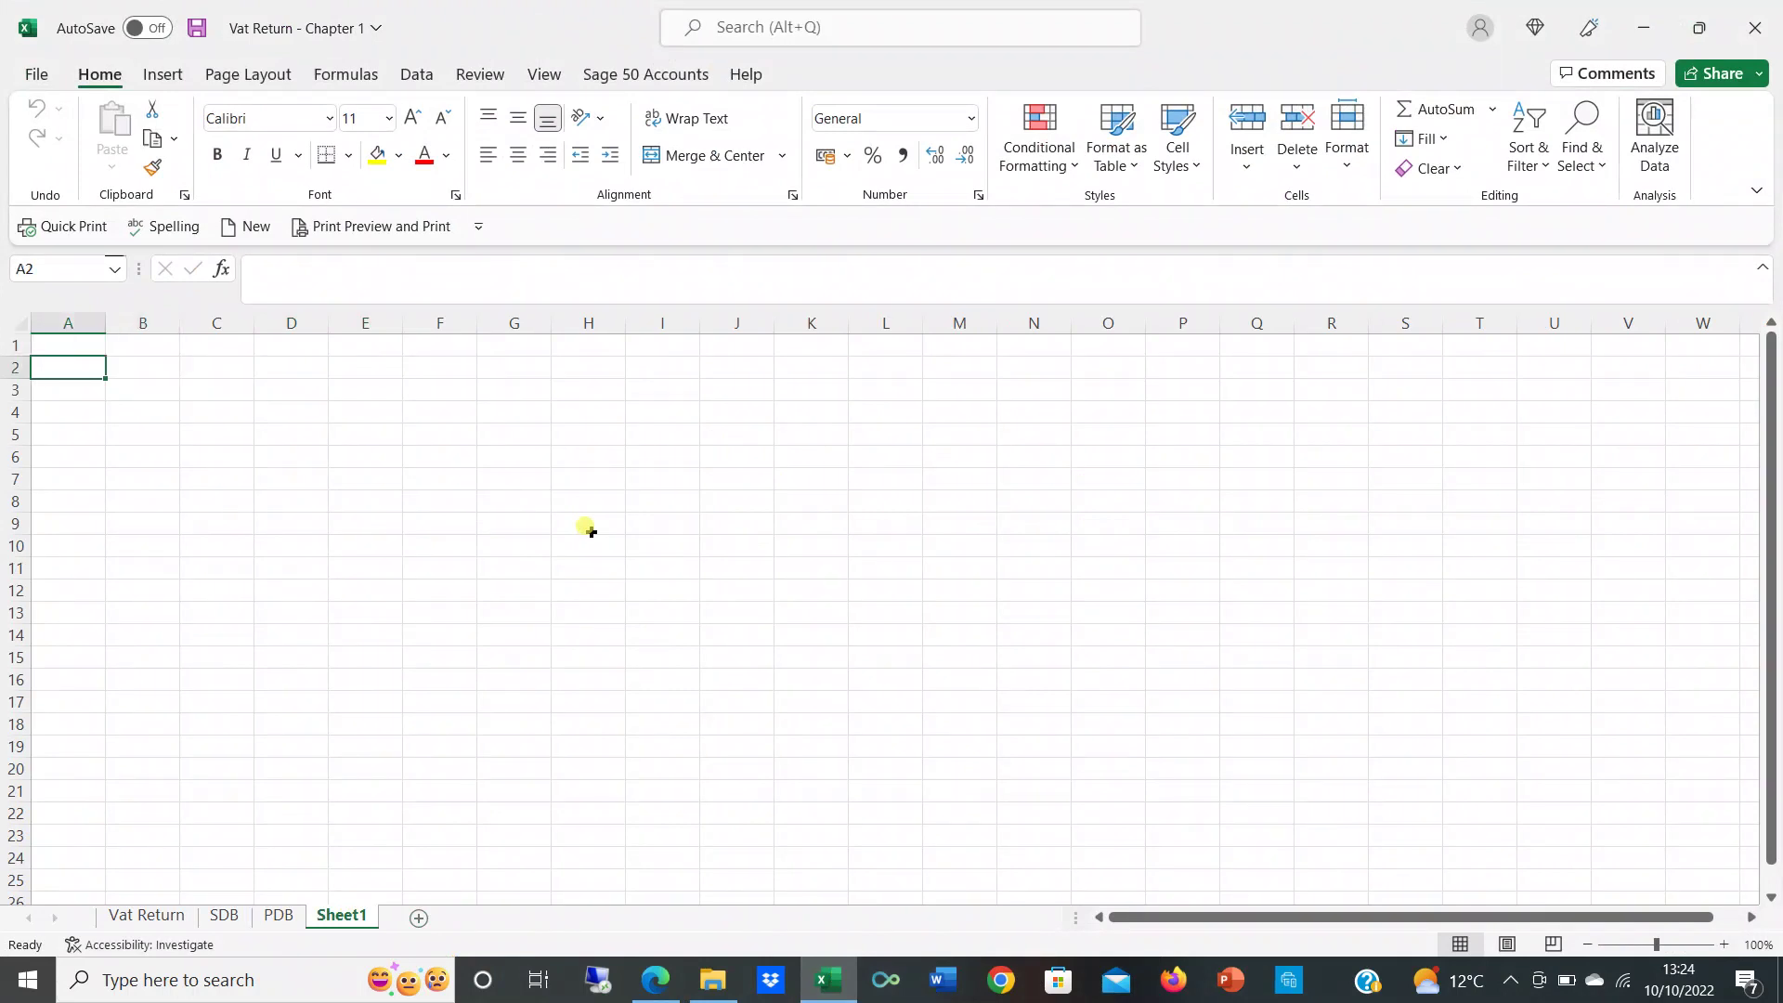
type("1000")
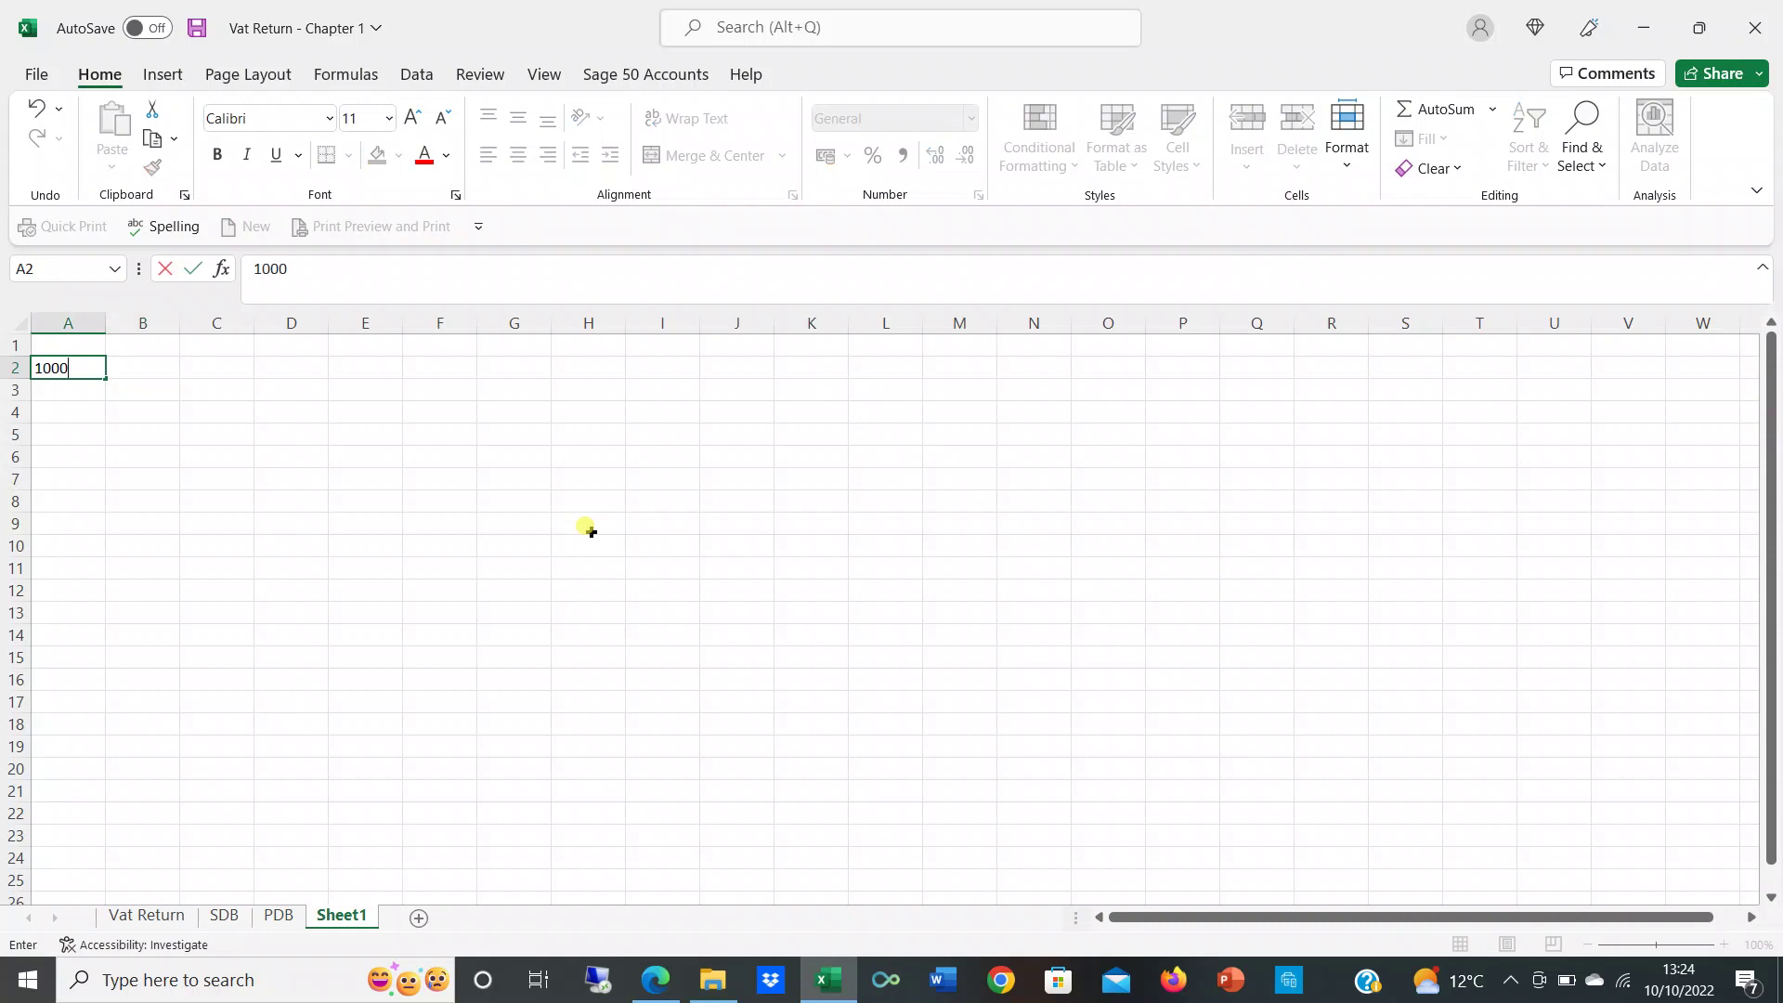
key("Tab")
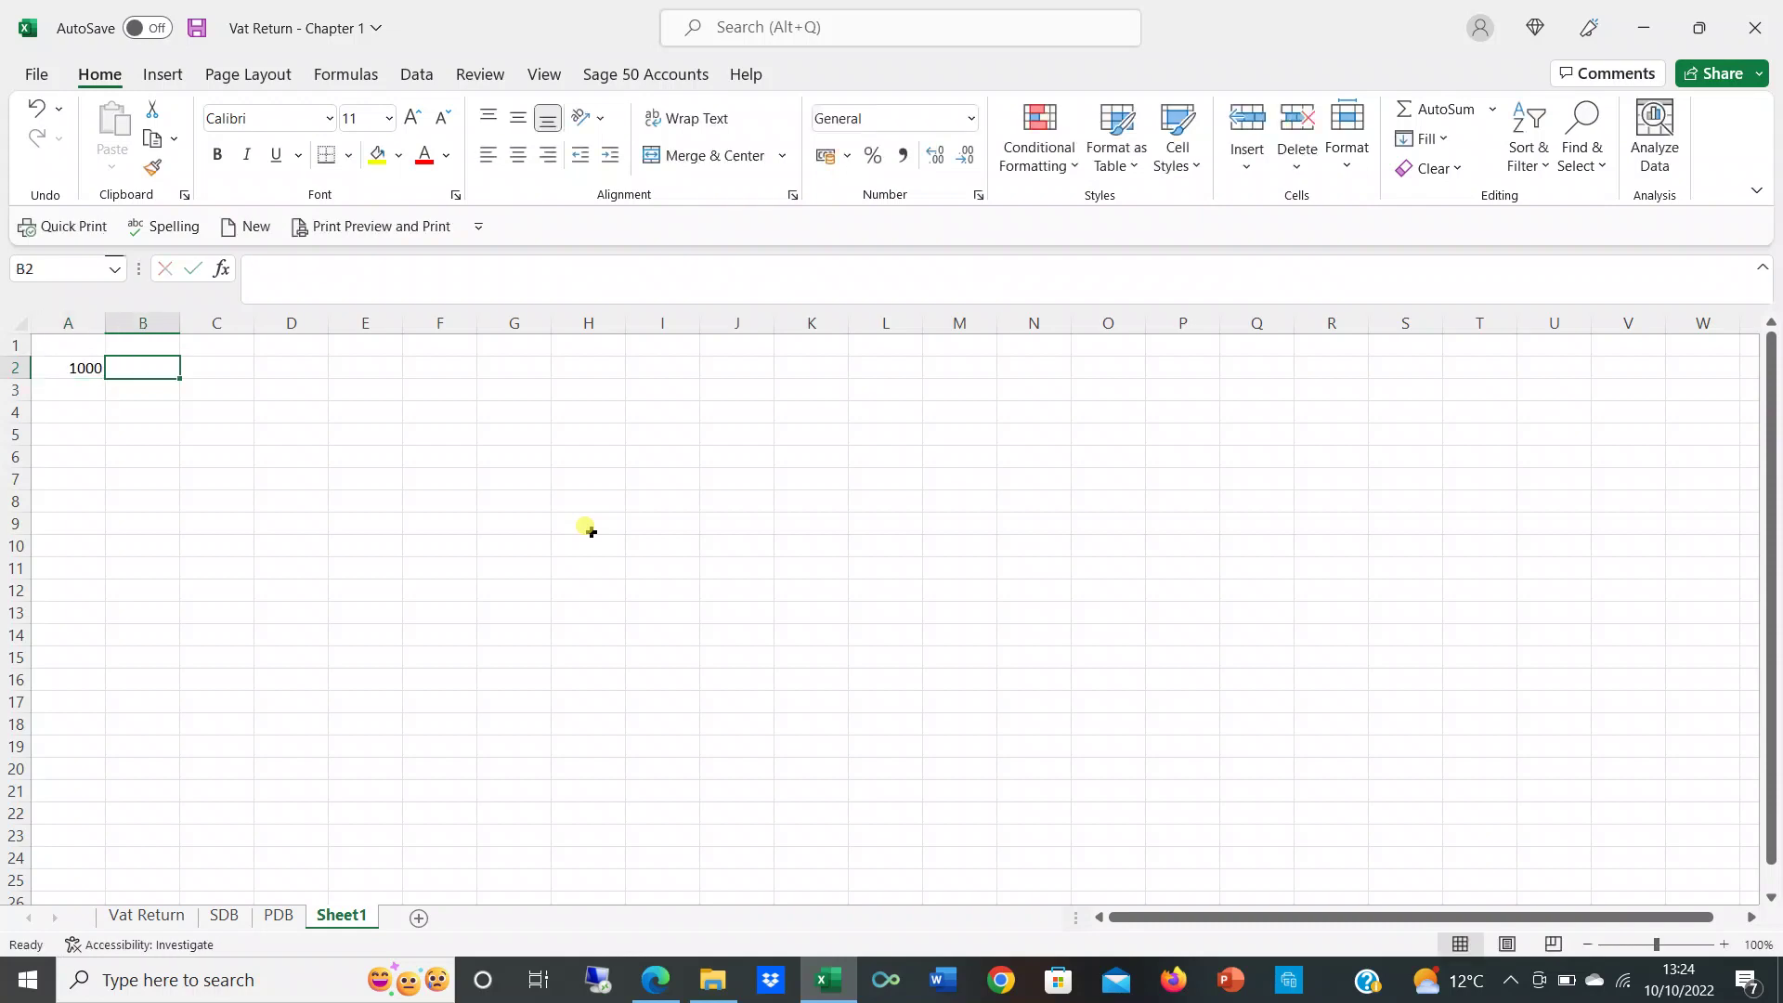
type("Invoice value")
key("Down")
Step: Enter the note "Trader discount offered is 10%" in cell A4
key("Down")
key("Left")
type("Trader discount off ered is 10")
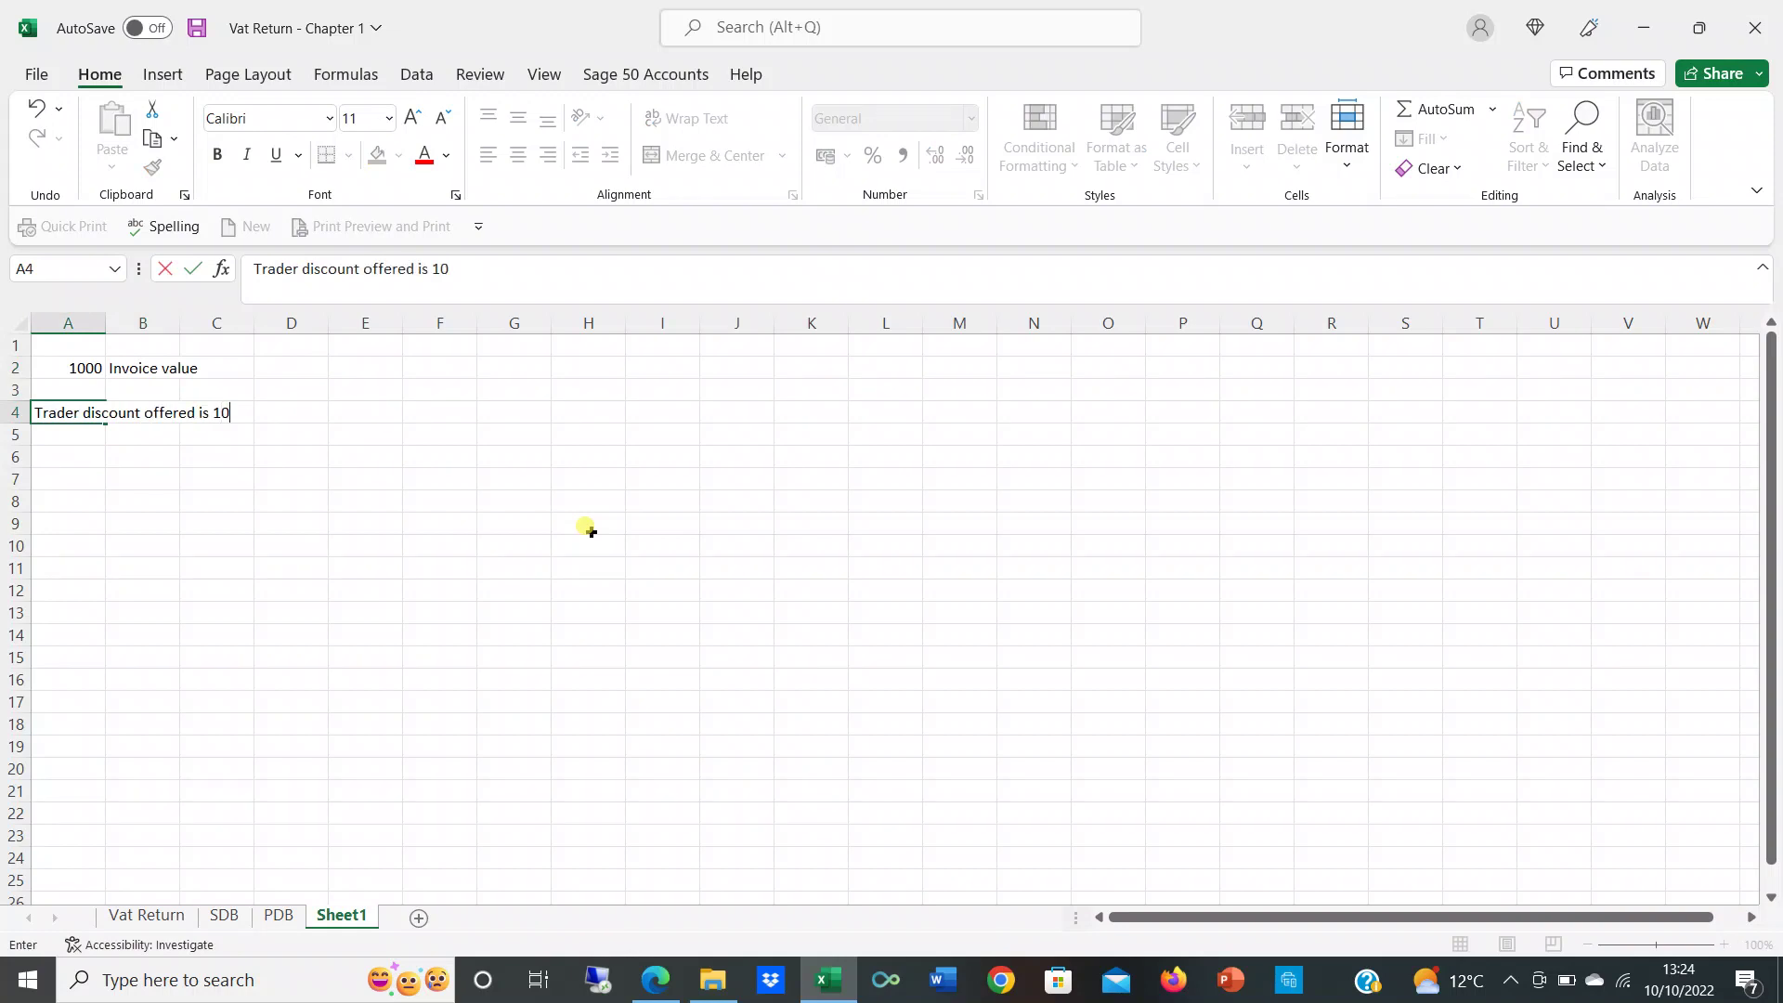
type("%")
key("Return")
Step: Enter the note "Customer has taken trade discount" in cell A6
key("Return")
type("C")
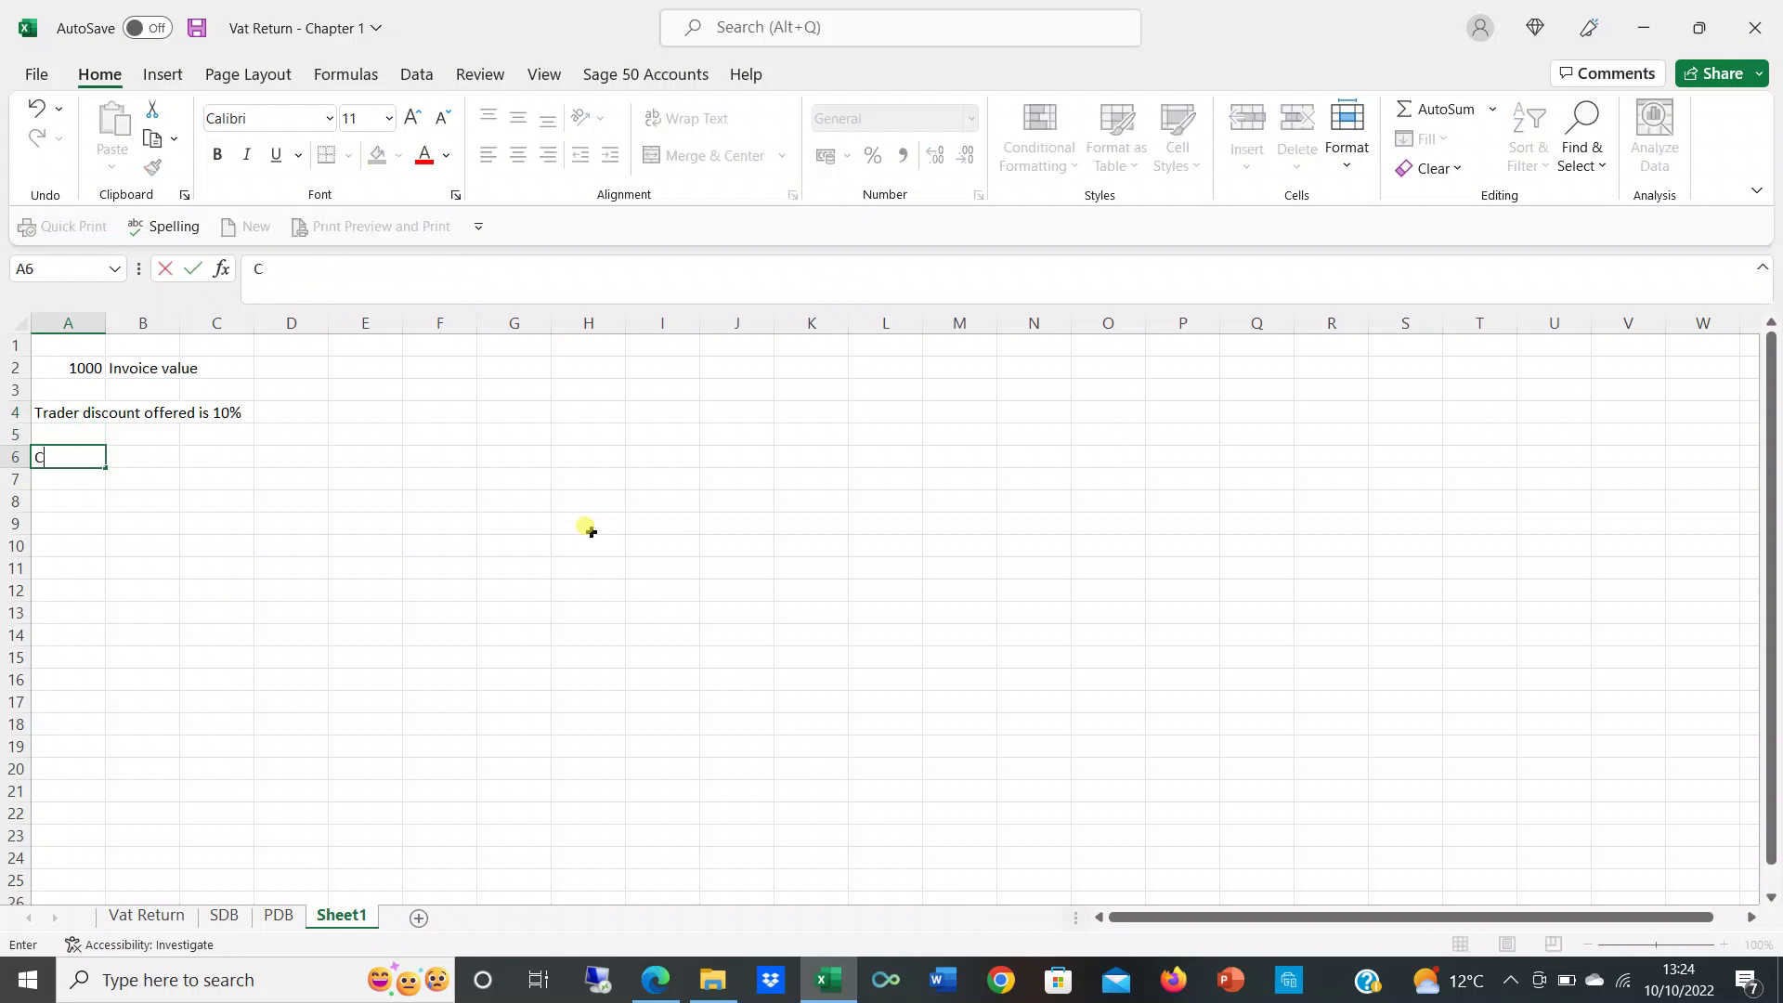
type("ustomer has taken trade")
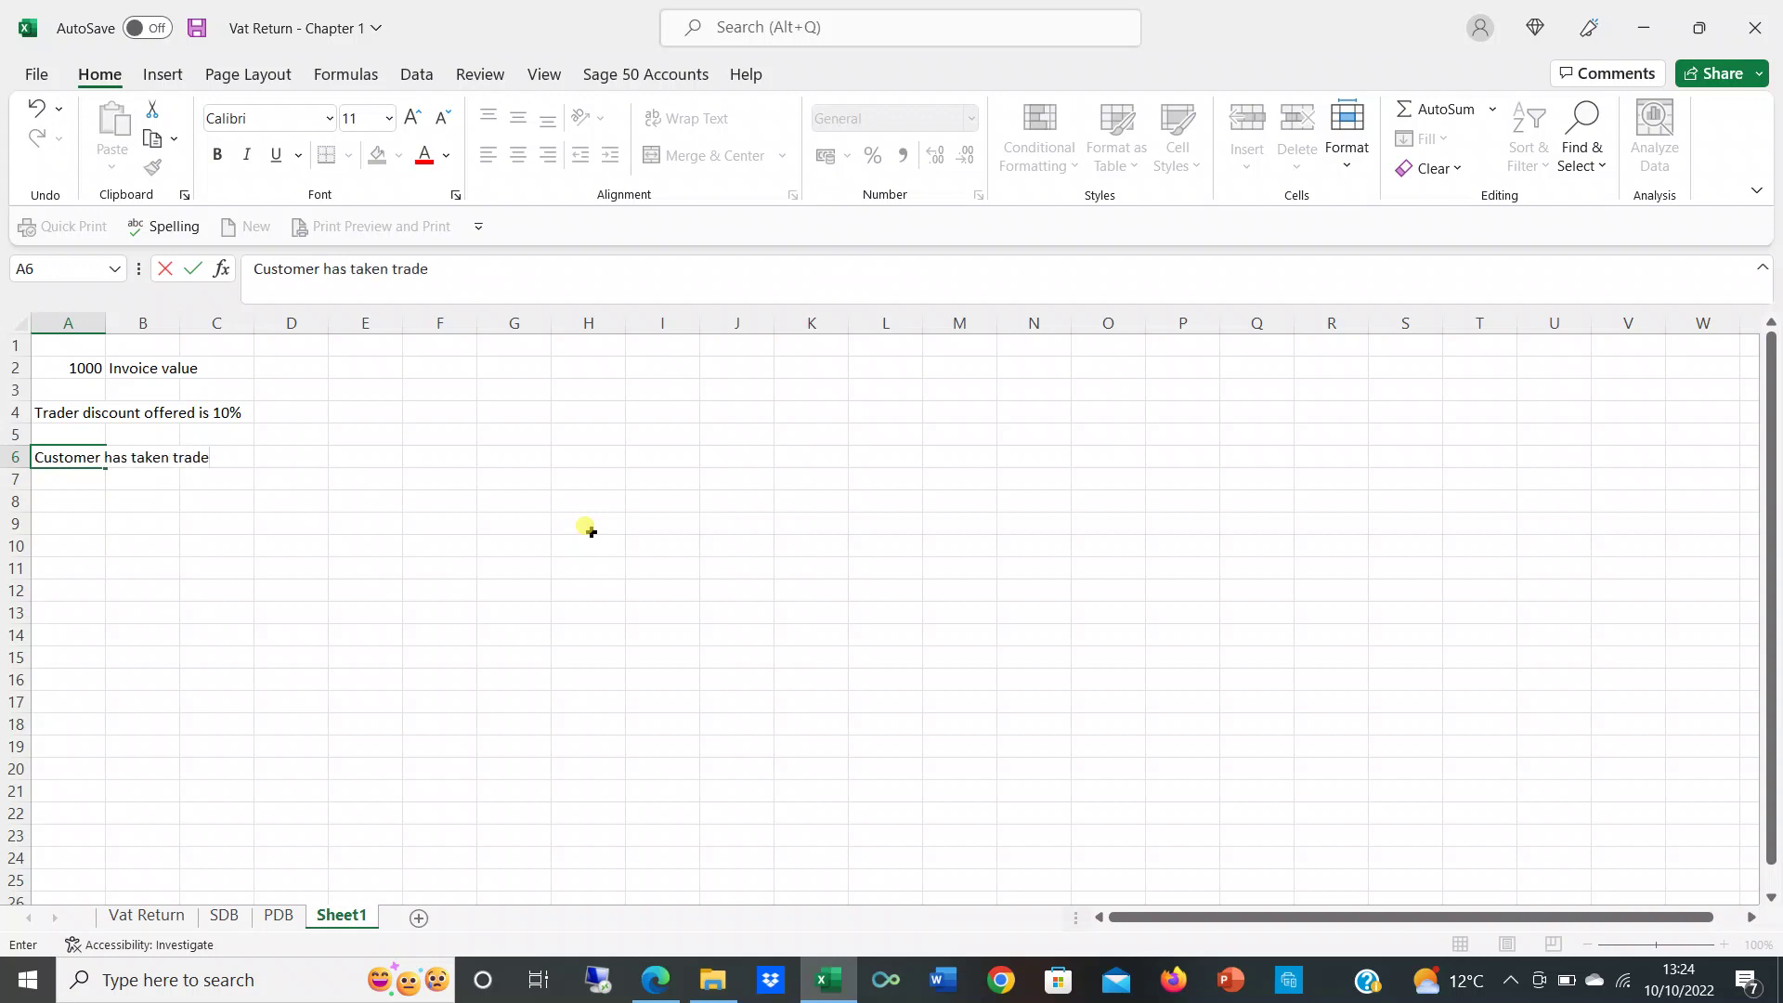
type(" discount")
key("Return")
Step: Enter the statement "Invoice value will be net of trade discount" in cell A8
key("Return")
type("Inv")
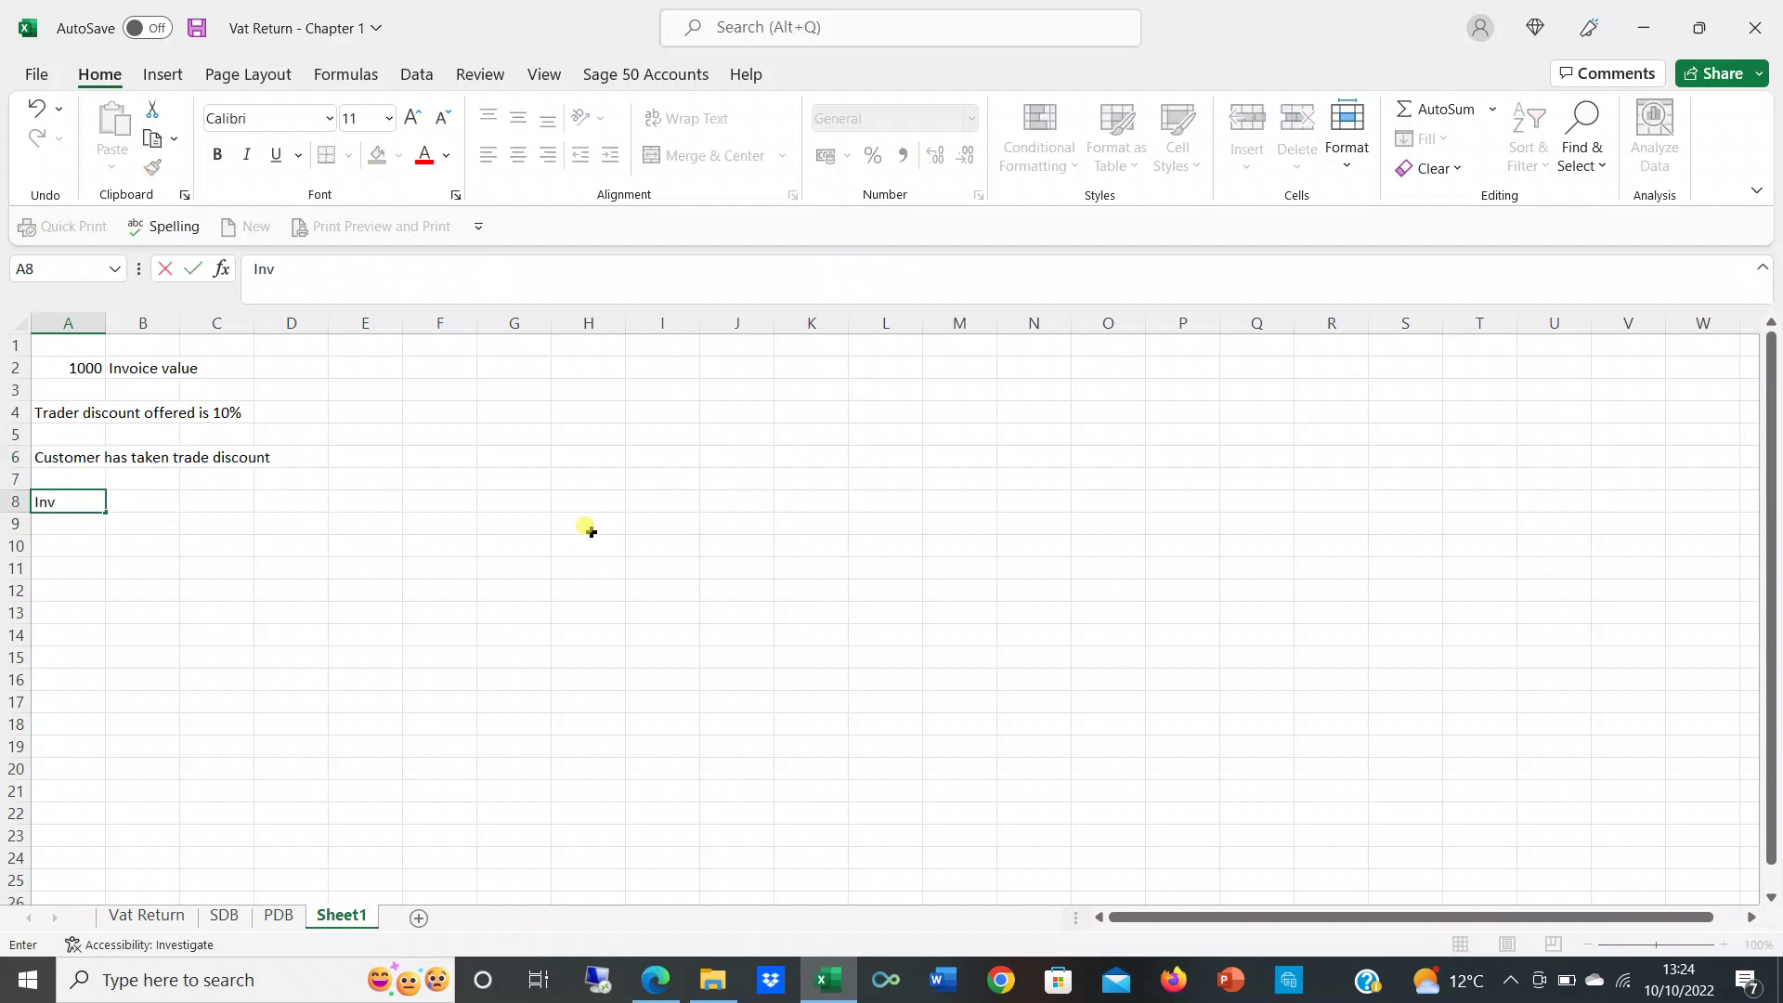
type("oice value will be net of f")
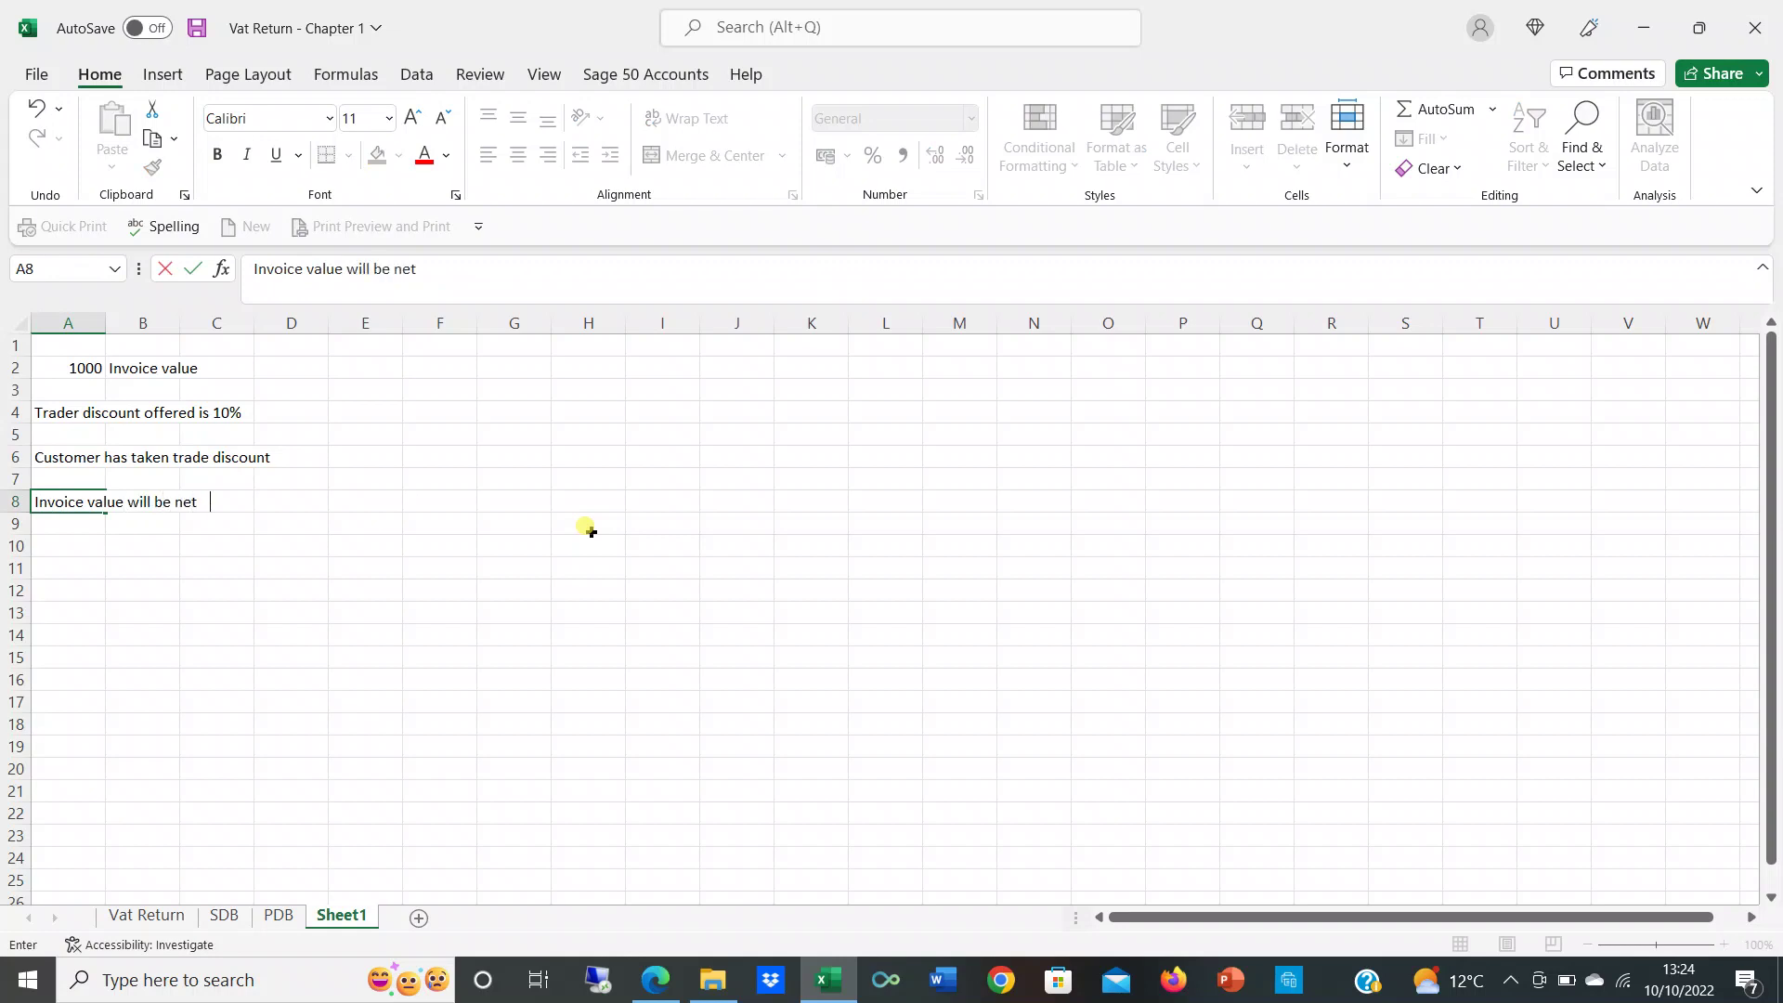
key("BackSpace")
type("trade discount")
key("ctrl+Return")
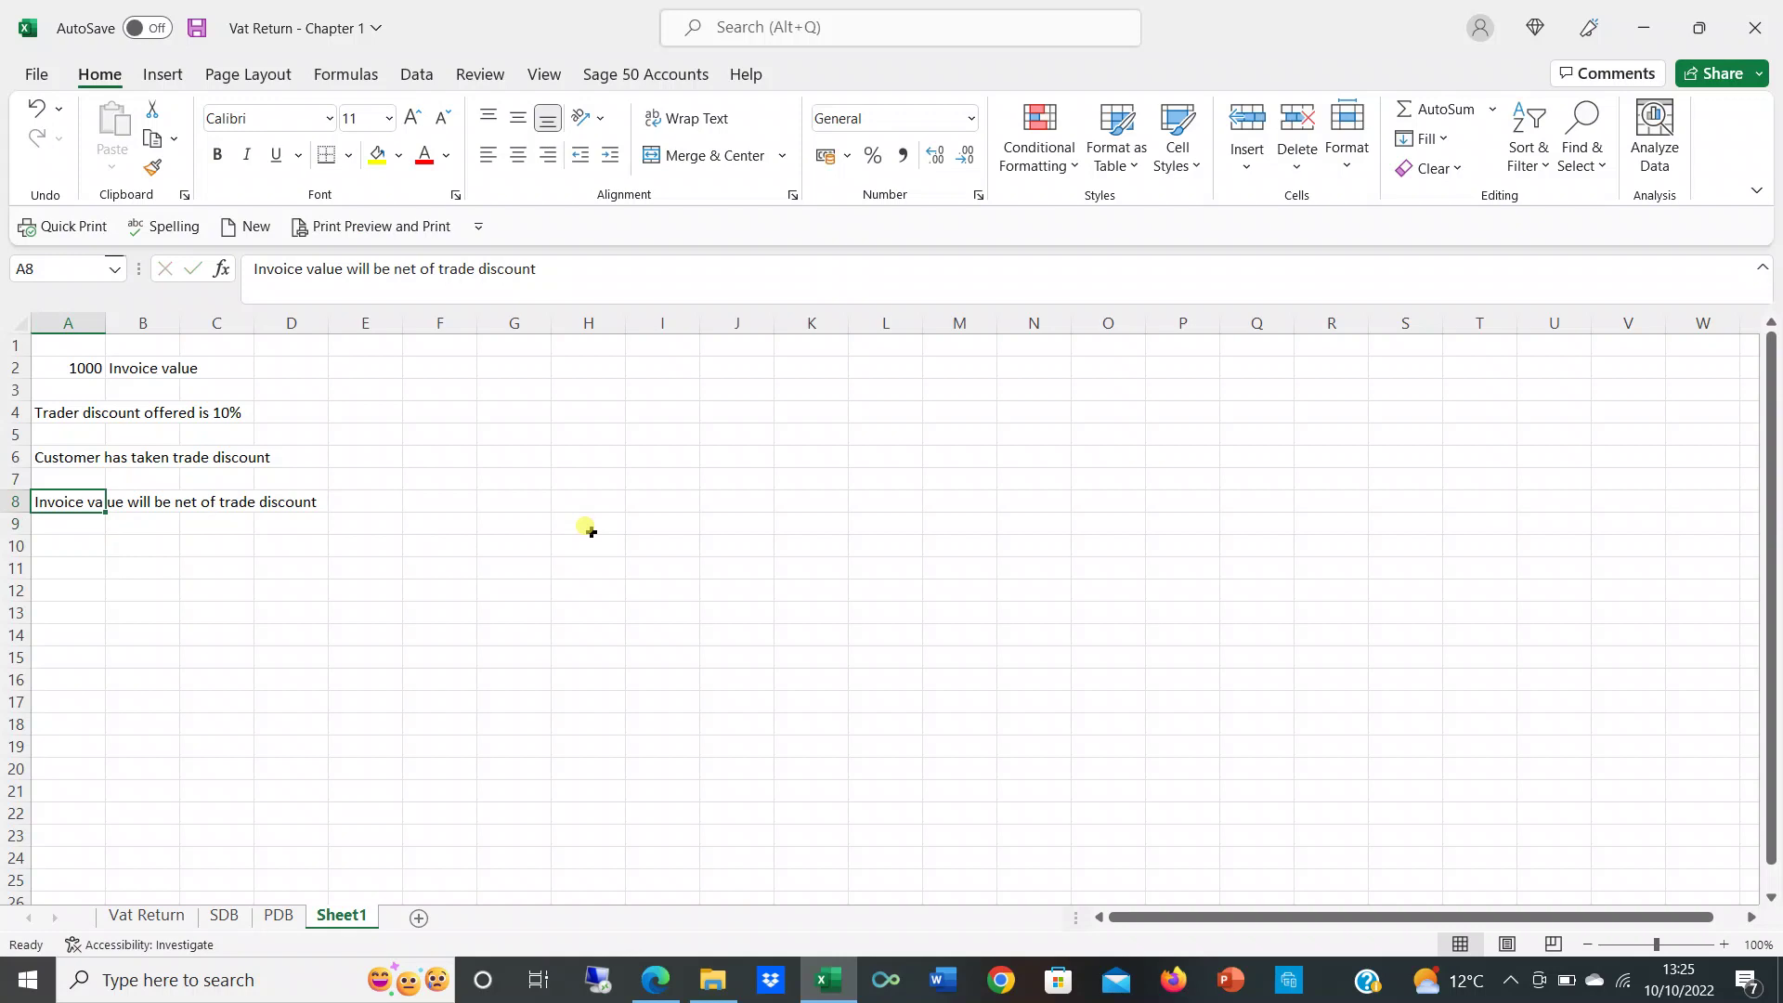
Step: Make the net of trade discount statement in A8:D8 bold
key("shift+Right")
key("shift+Right")
key("shift+Right")
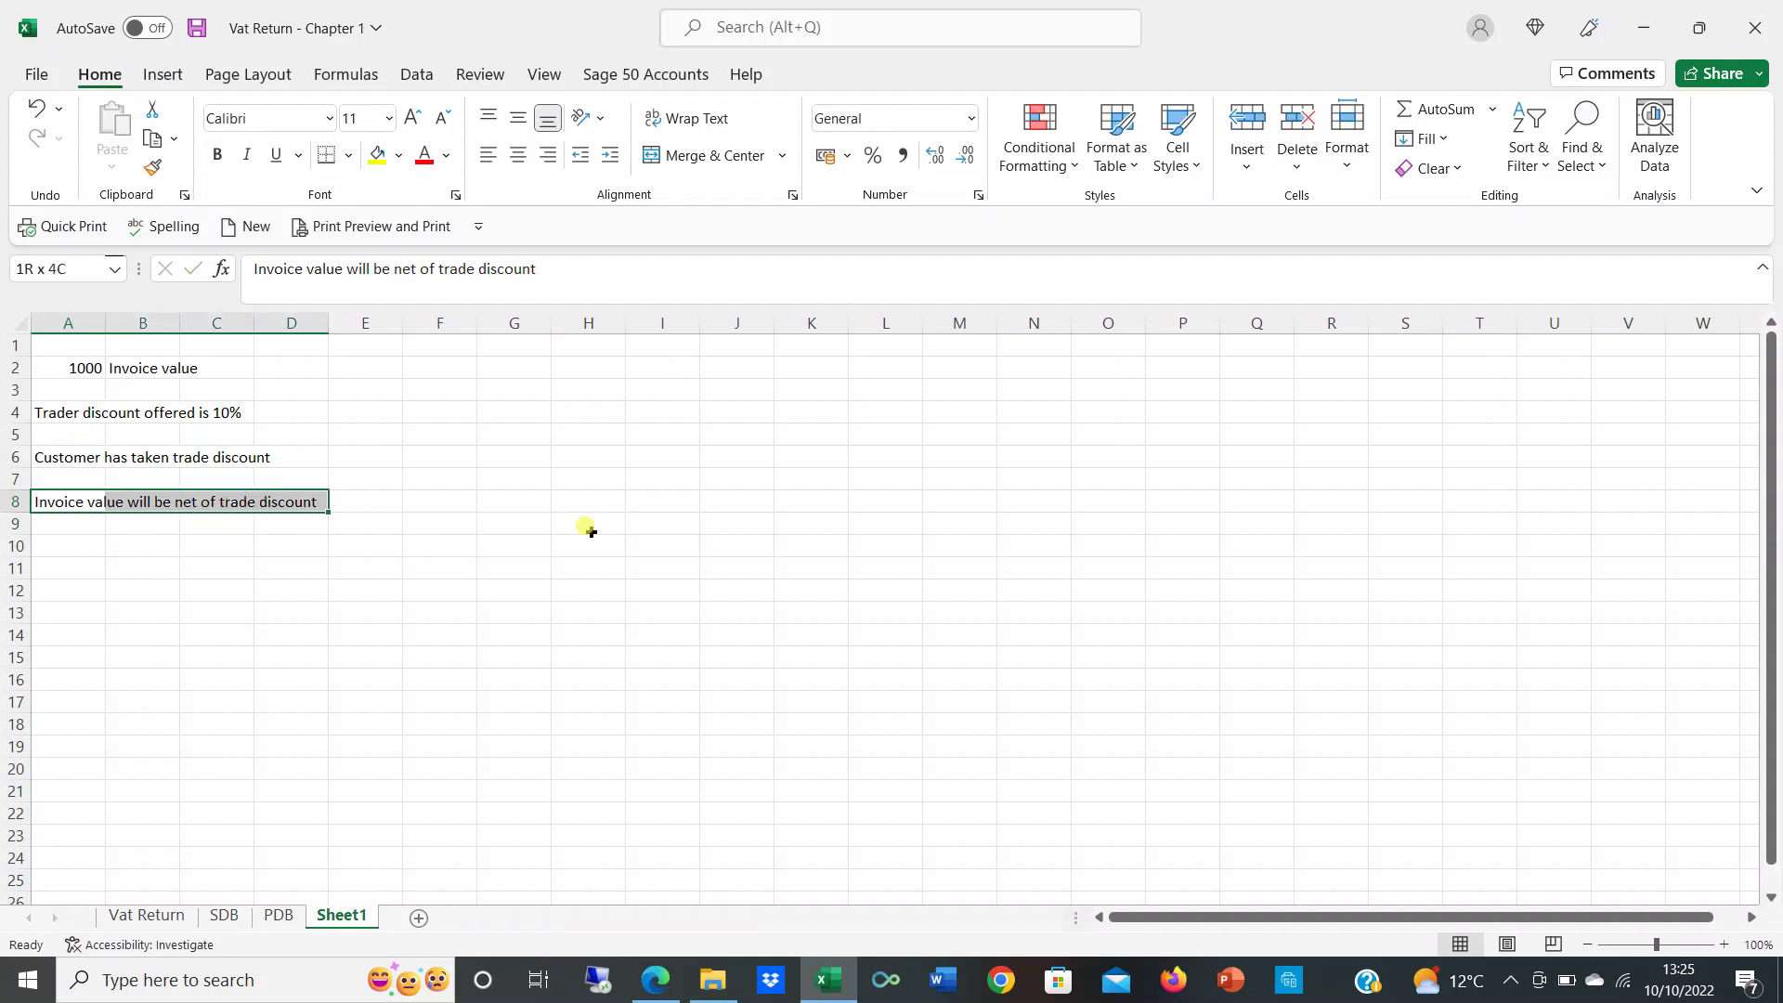
key("ctrl+b")
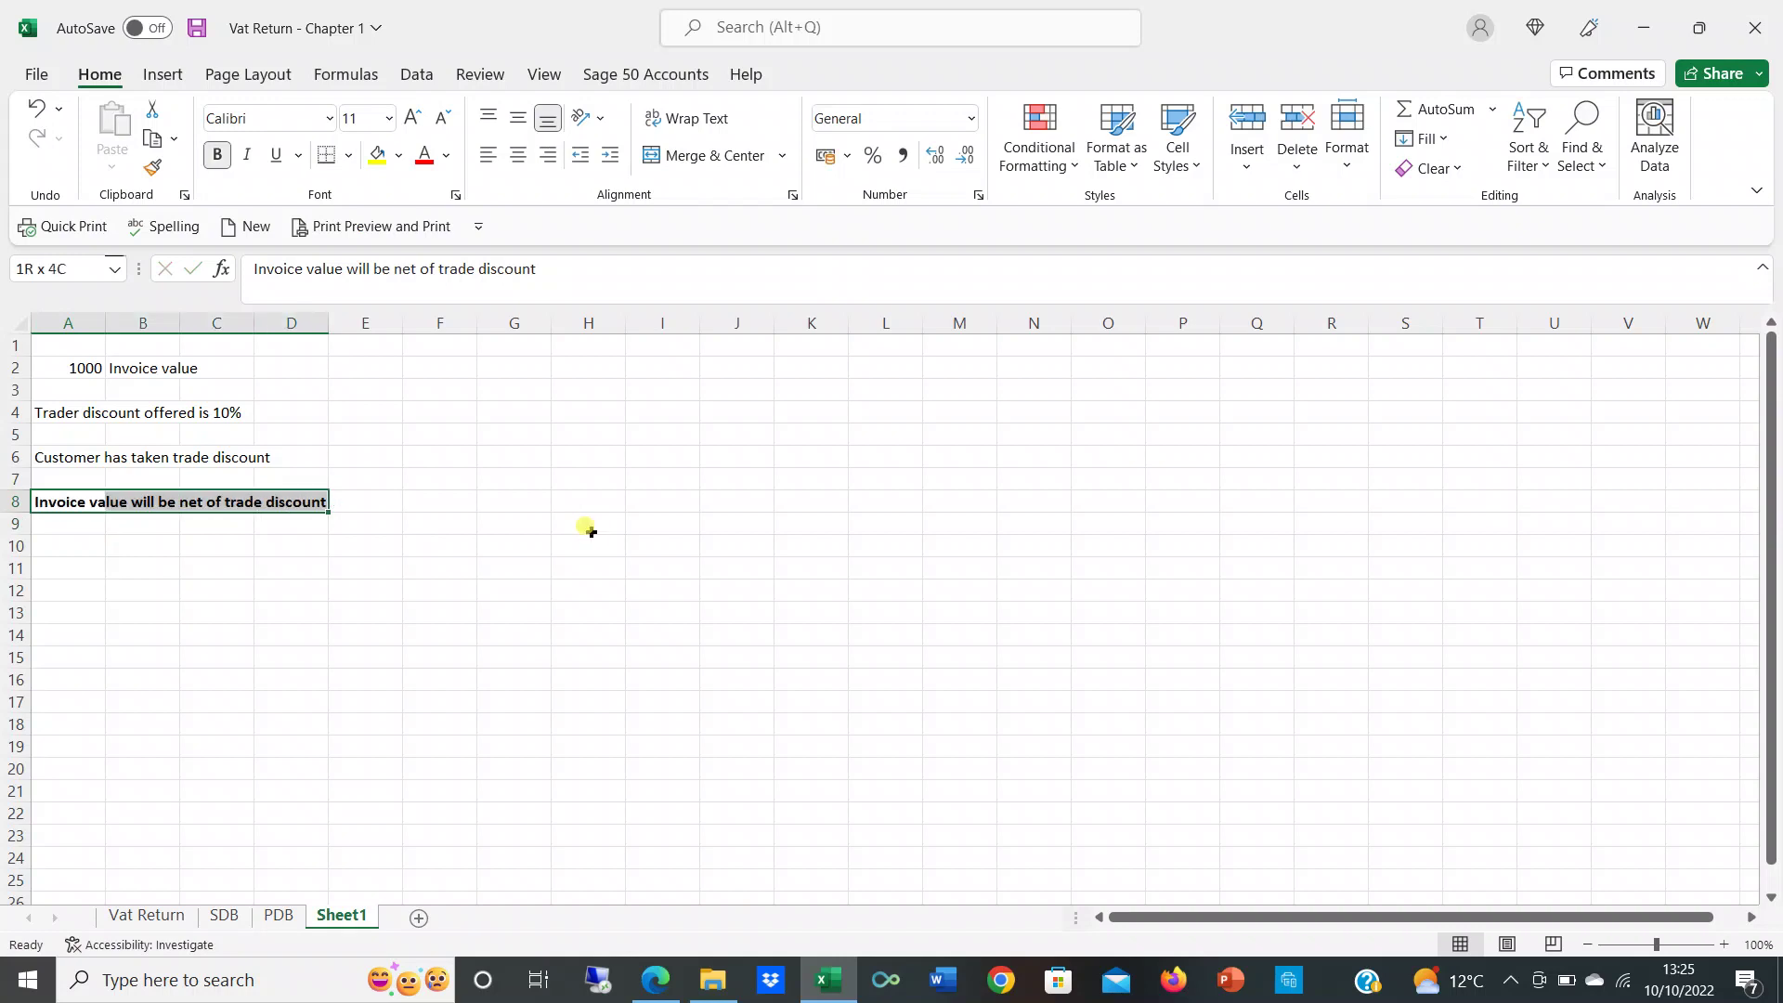
Step: Label A10 "Discount" and calculate it in B10 with the formula = 1000 *10%
key("Down")
key("Down")
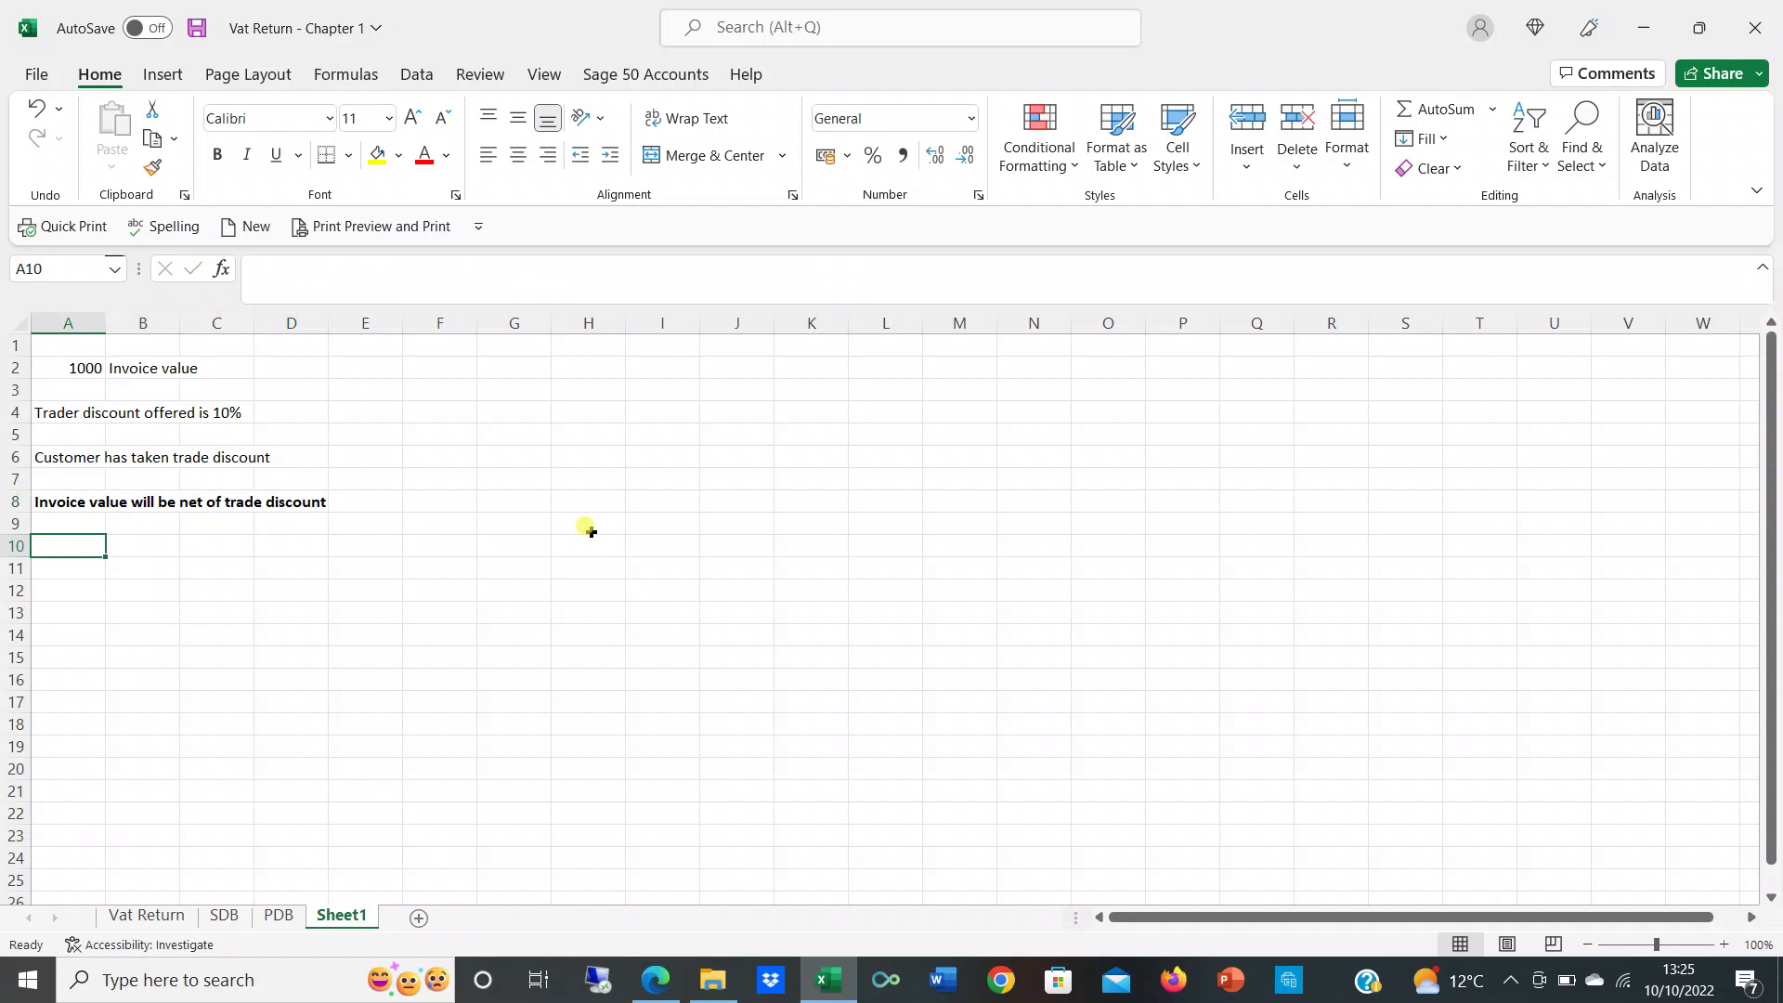
type("Discount")
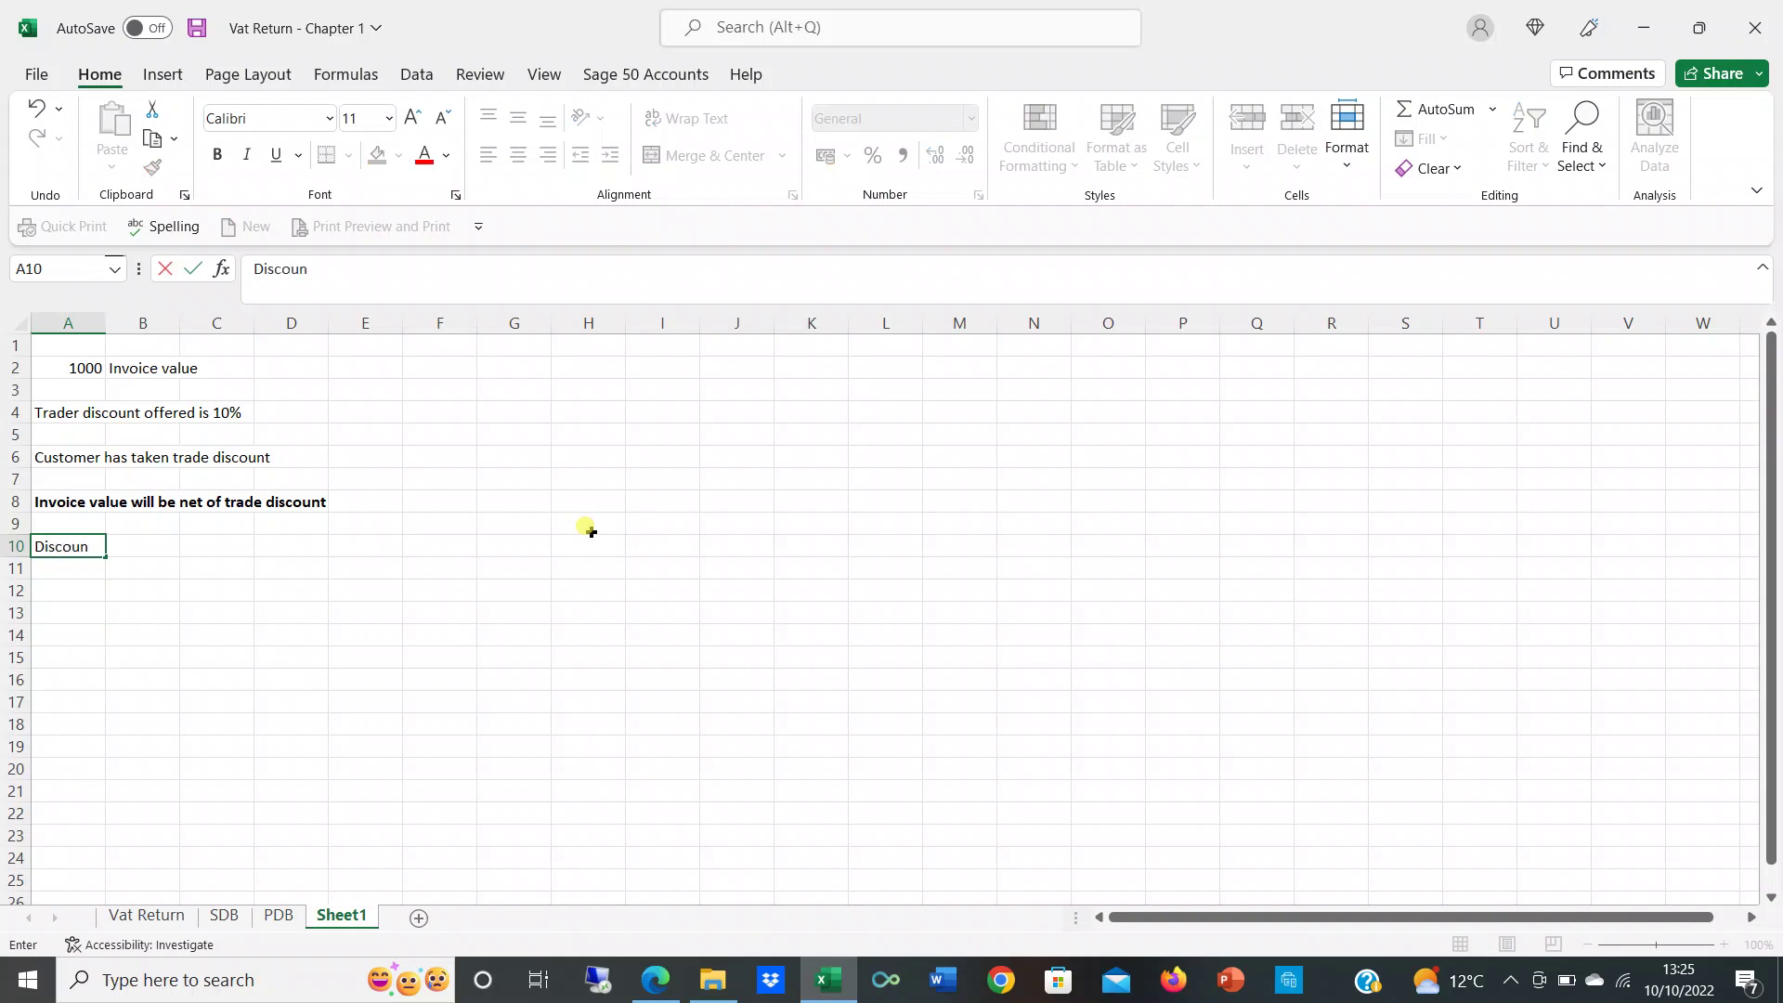
key("Tab")
type("= 1000")
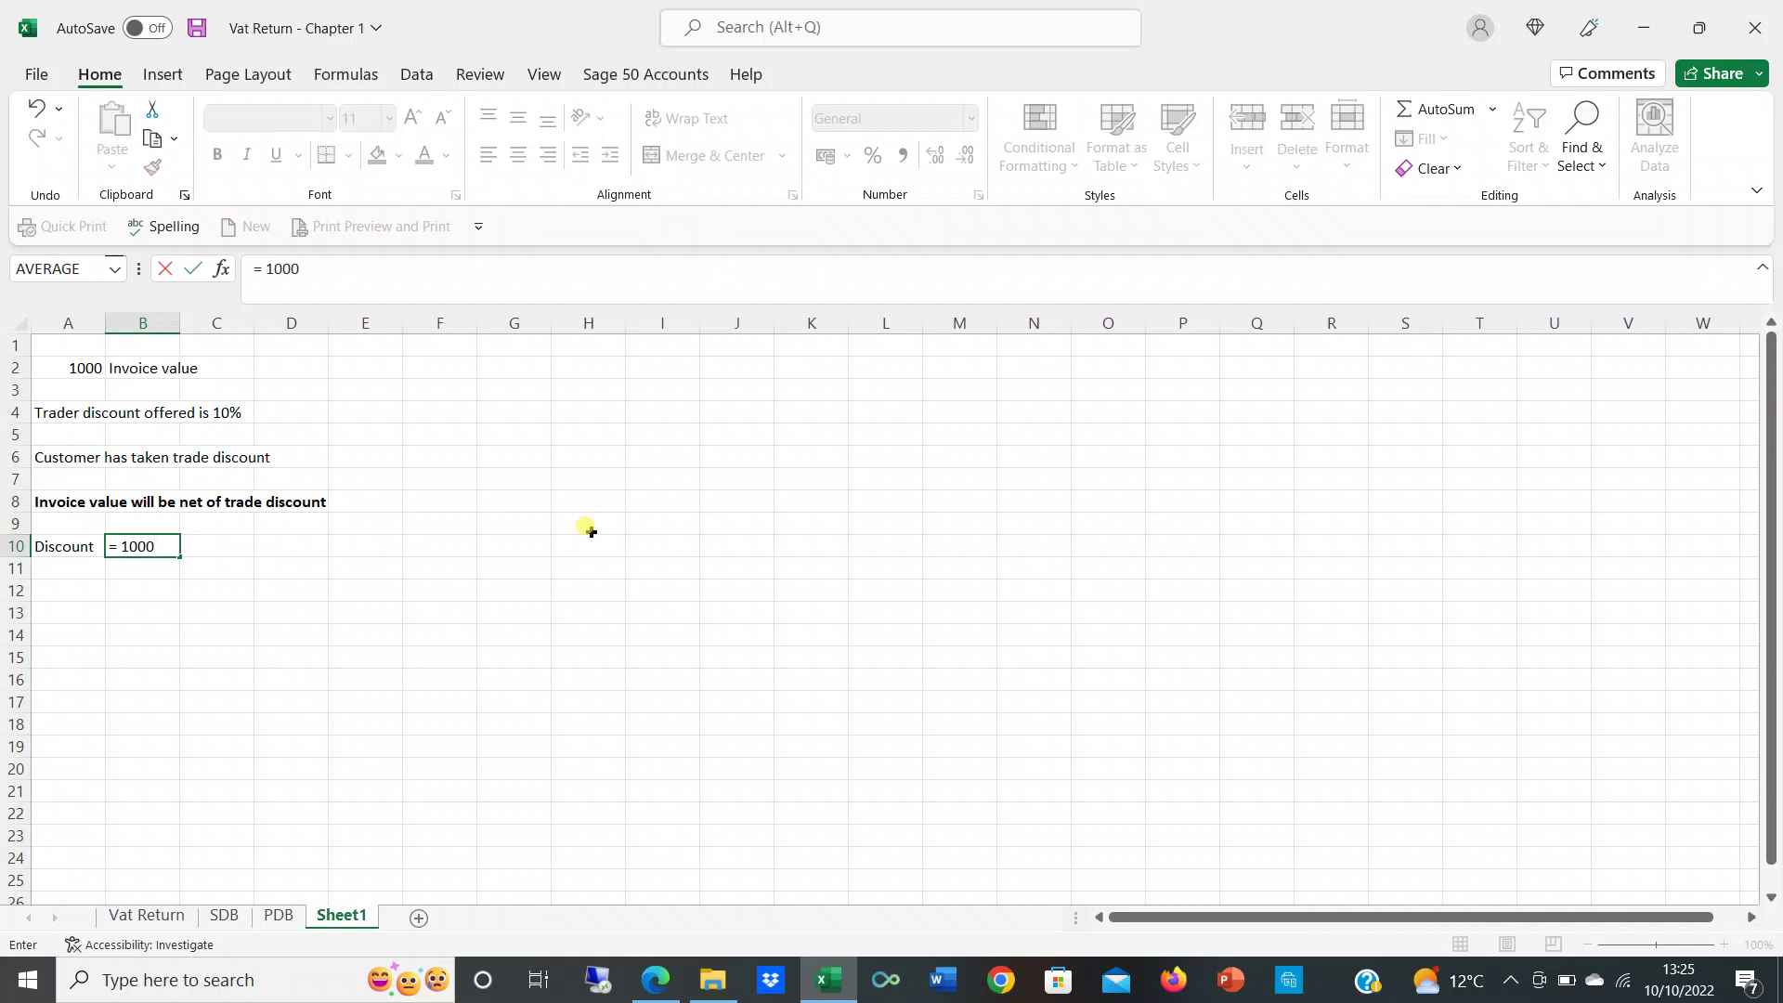
type(" *10%")
key("Return")
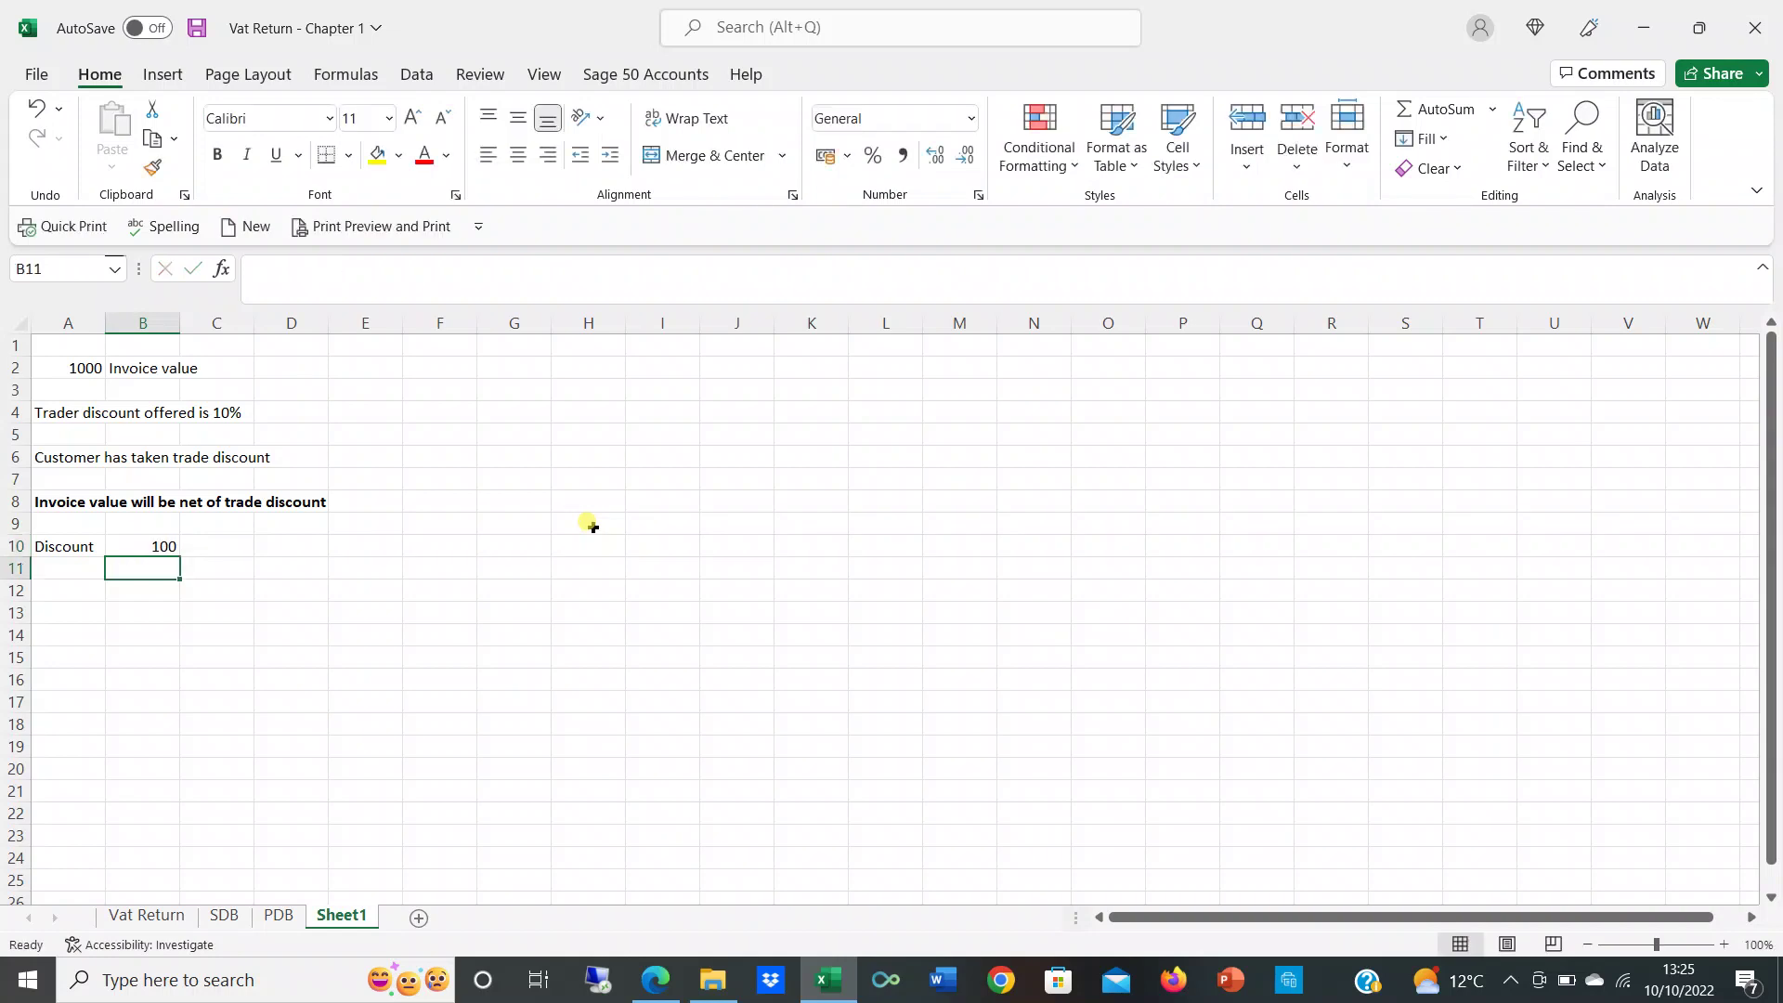
Step: Label A12 "Net of dis" and enter the text "1000 - 100" in B12
key("Down")
key("Left")
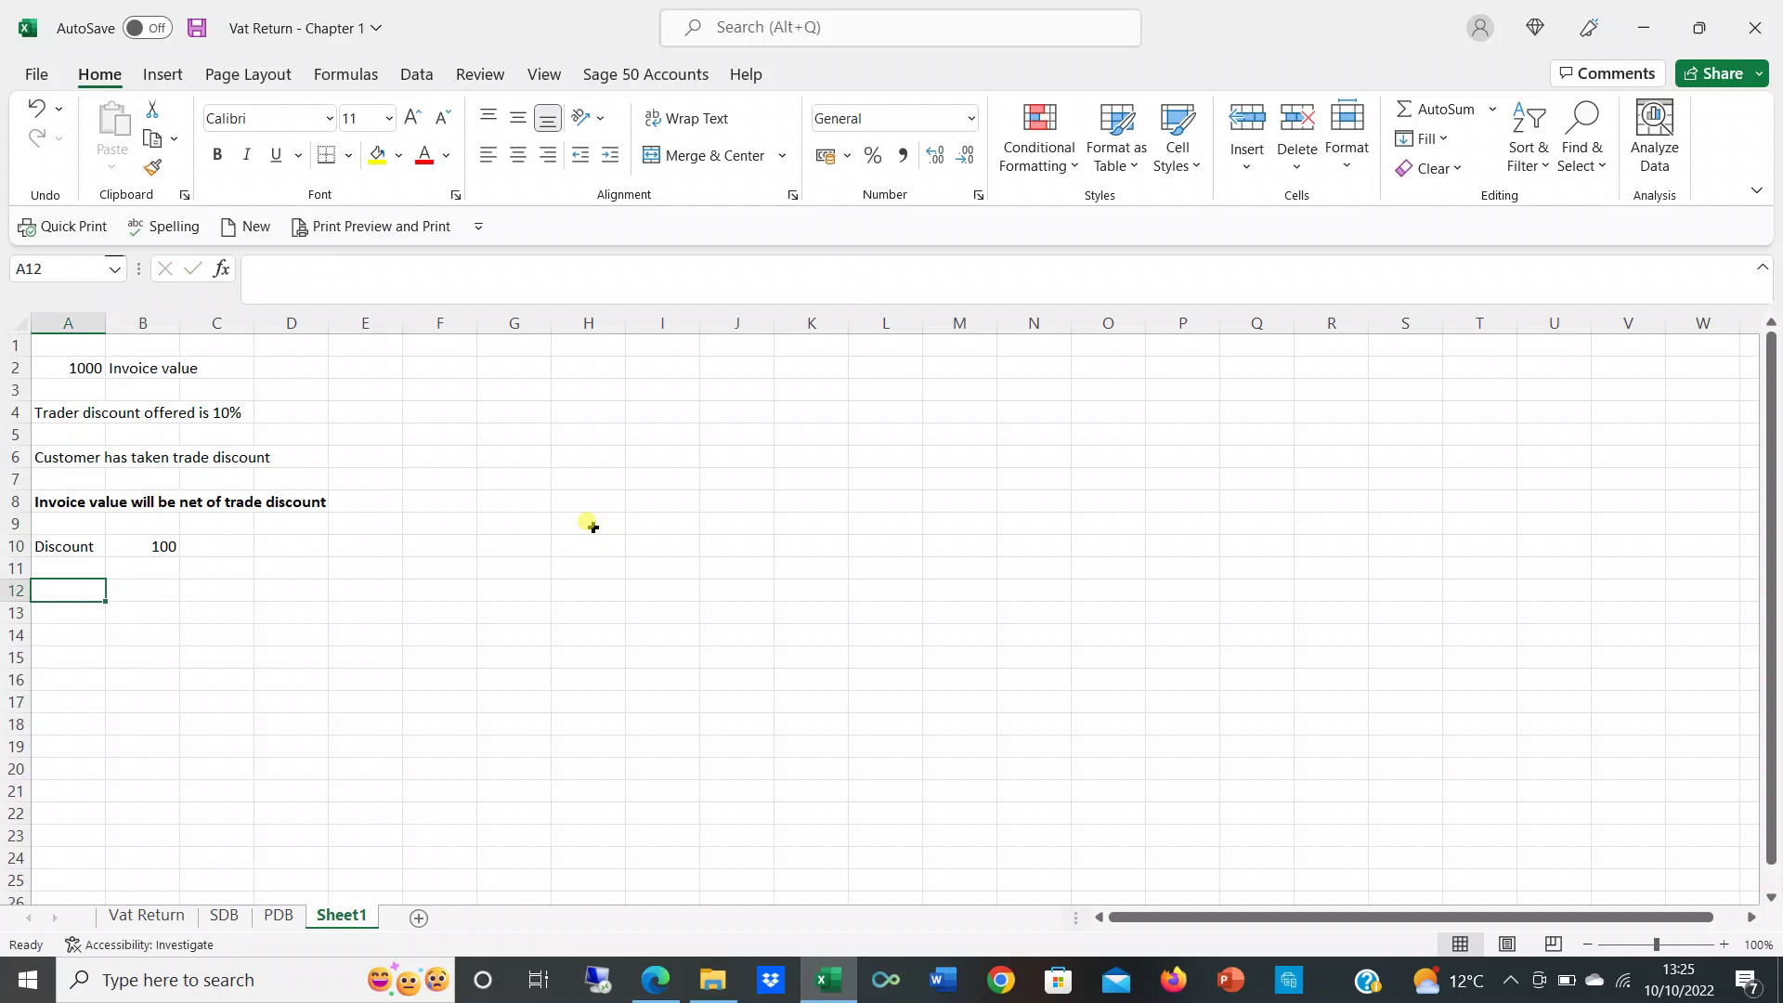
type("N")
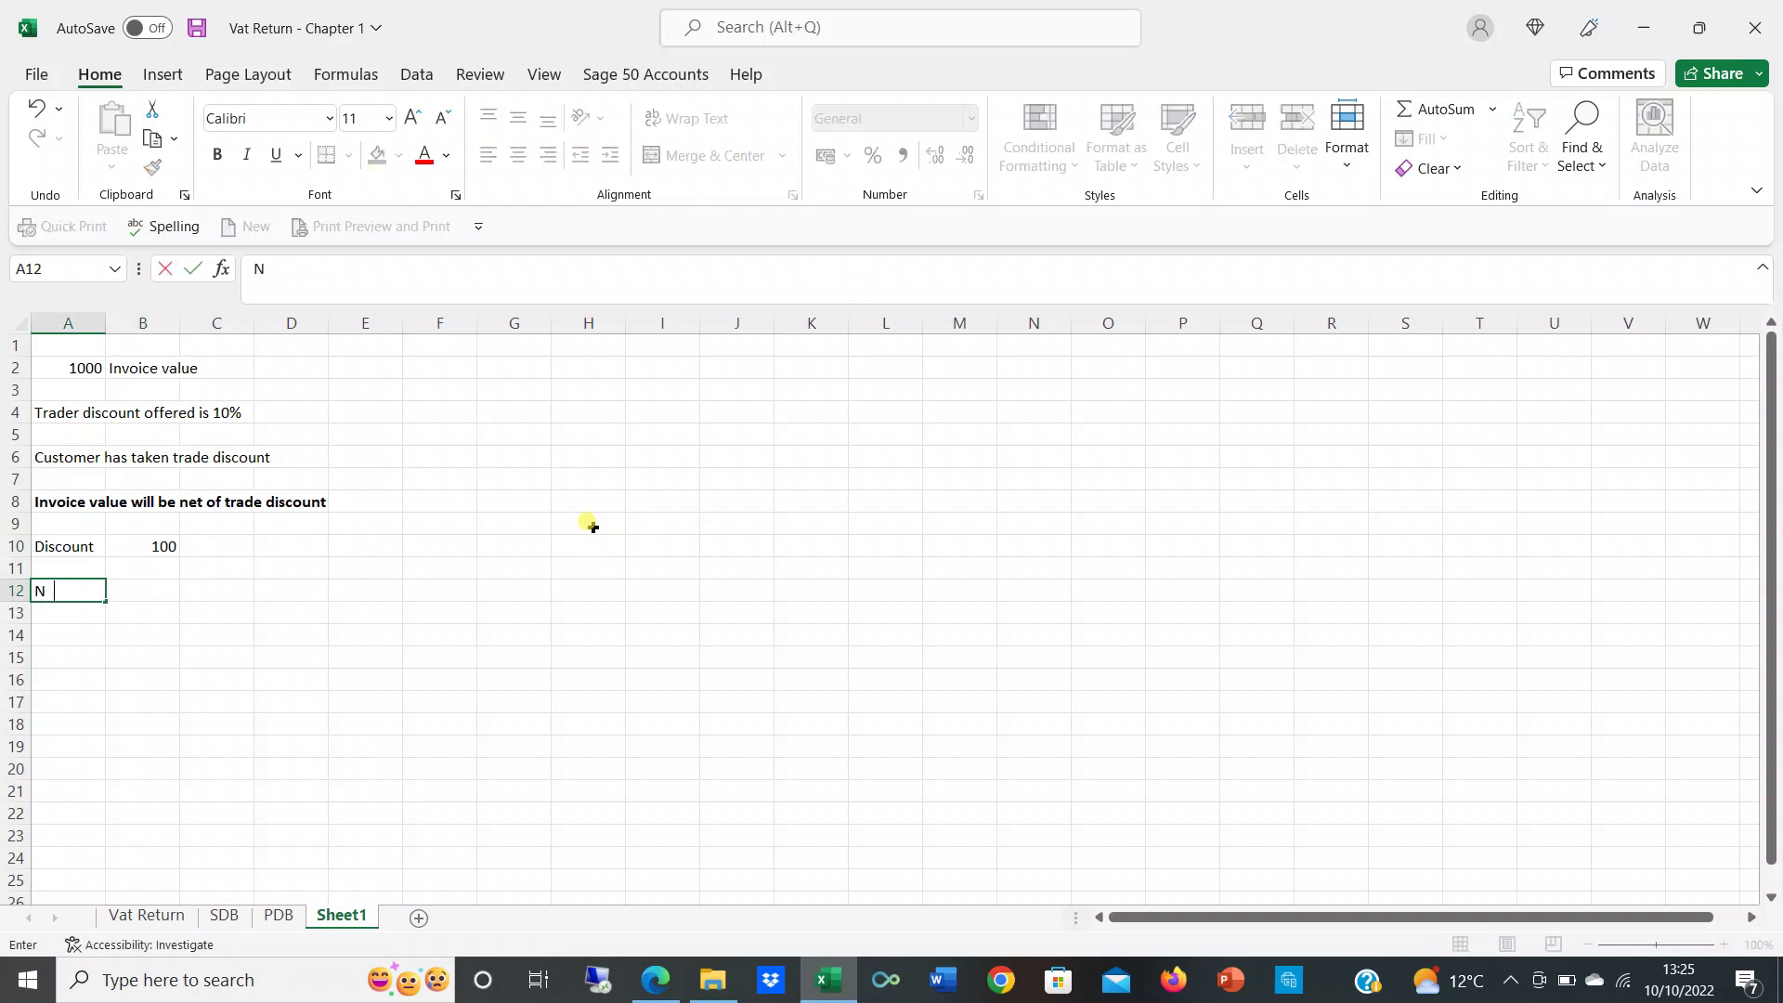
type("et of dis =")
key("Tab")
type("1000")
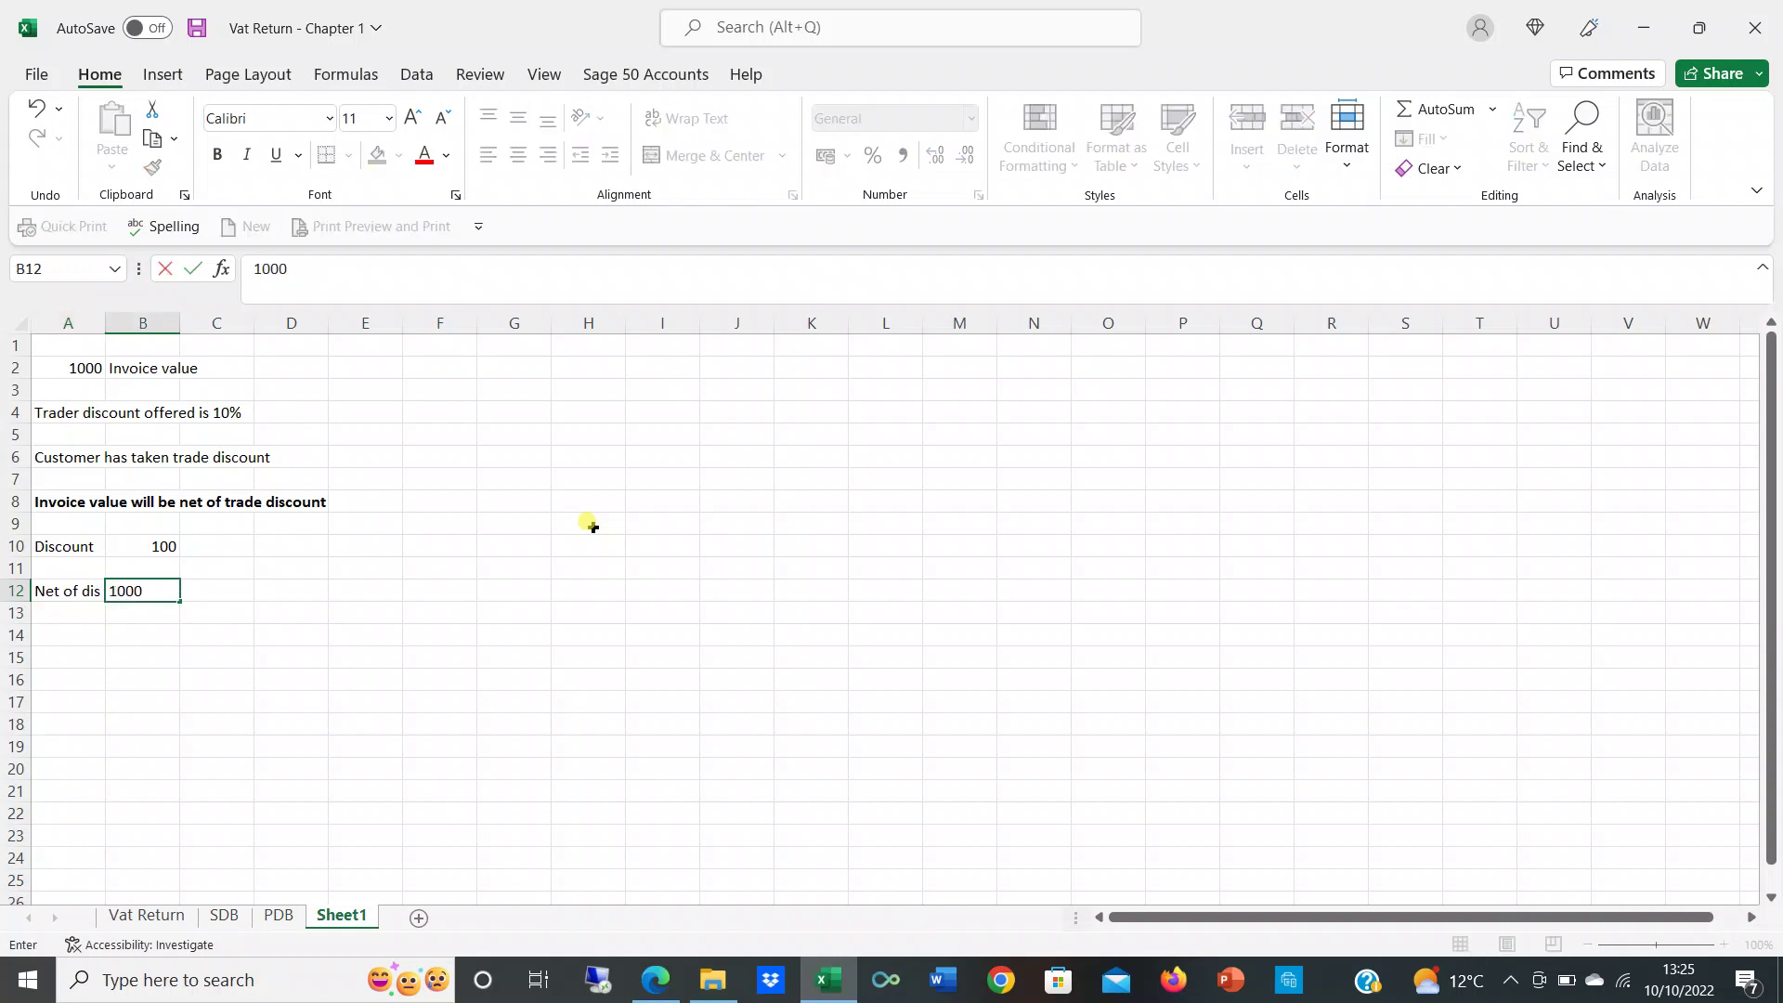
type(" - 100")
key("Return")
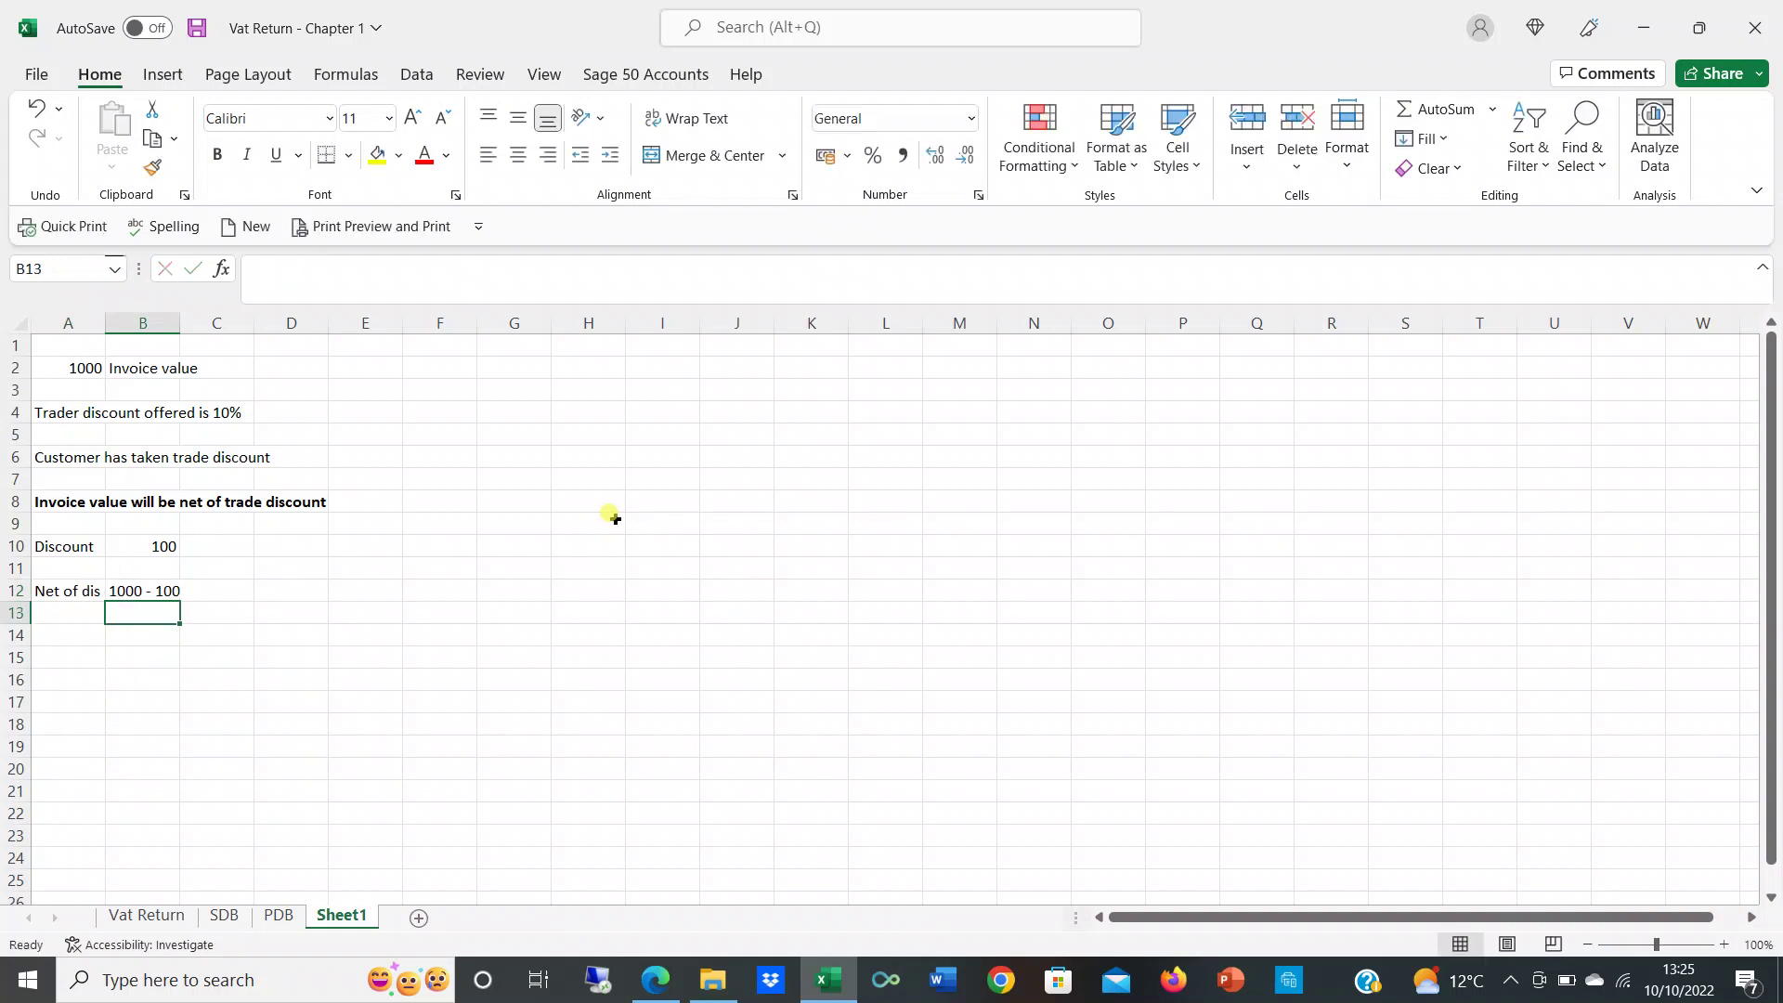
Step: Replace the text in B12 with the formula = 1000-100
left_click(136, 585)
type("= 1000")
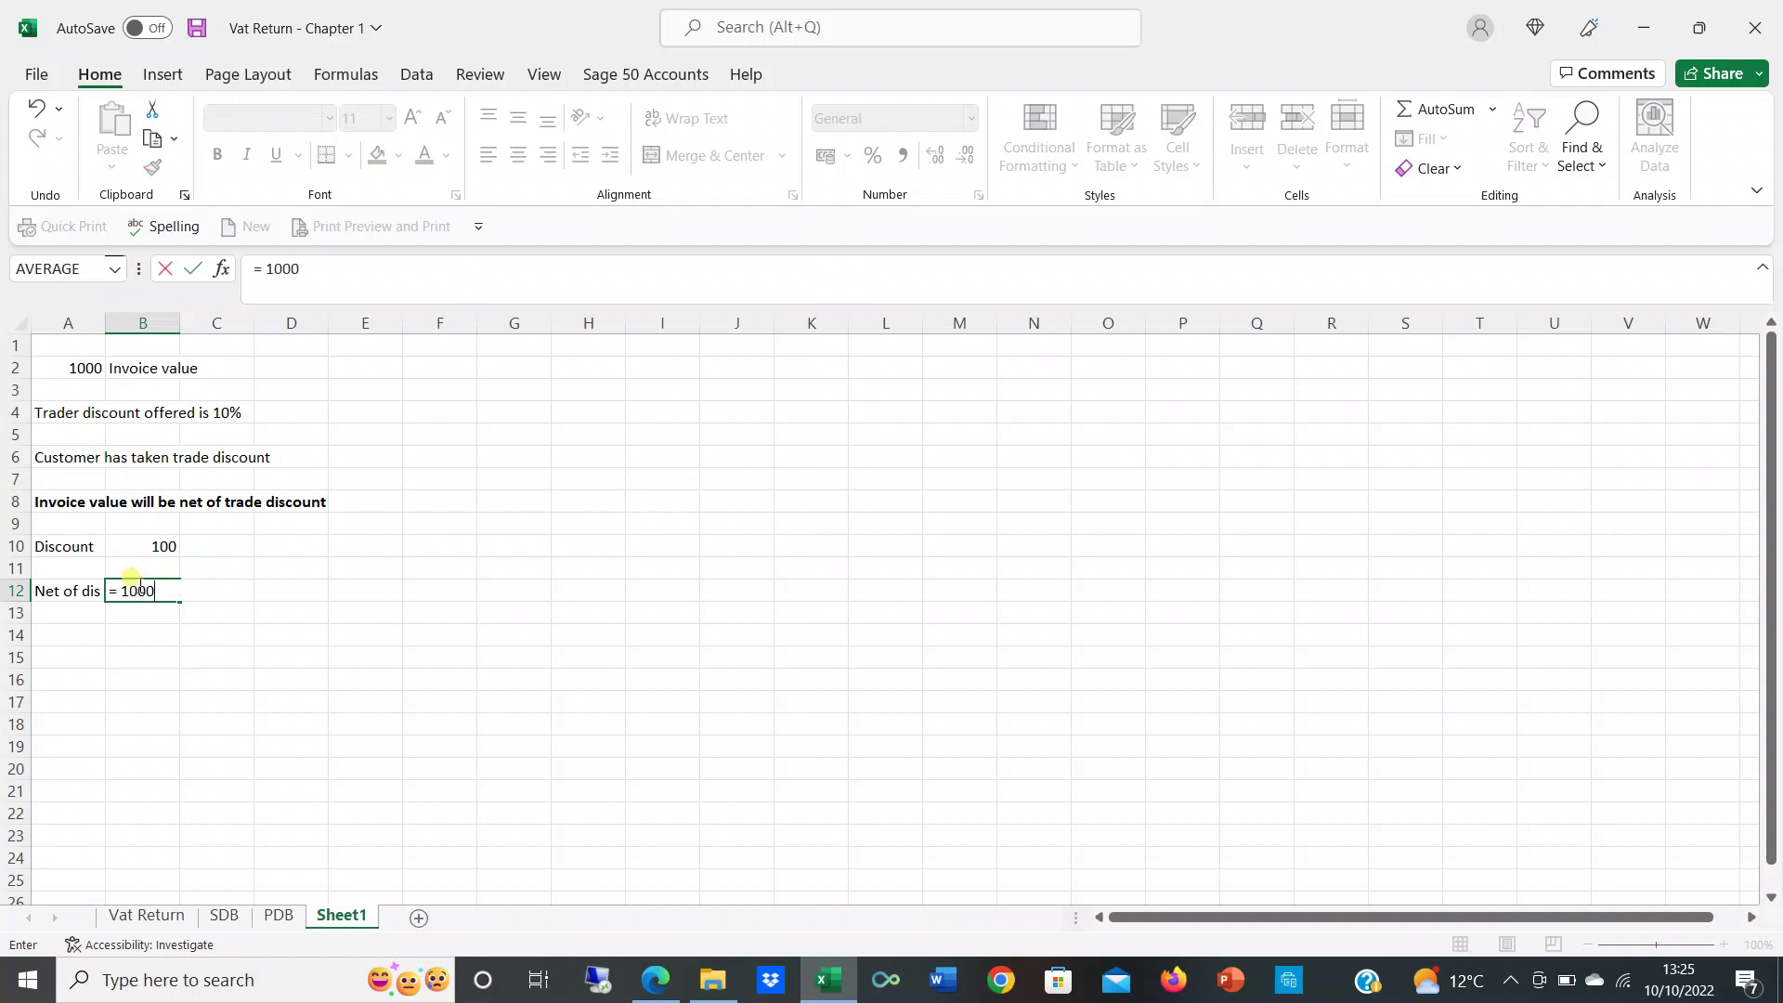
type("-100")
key("Return")
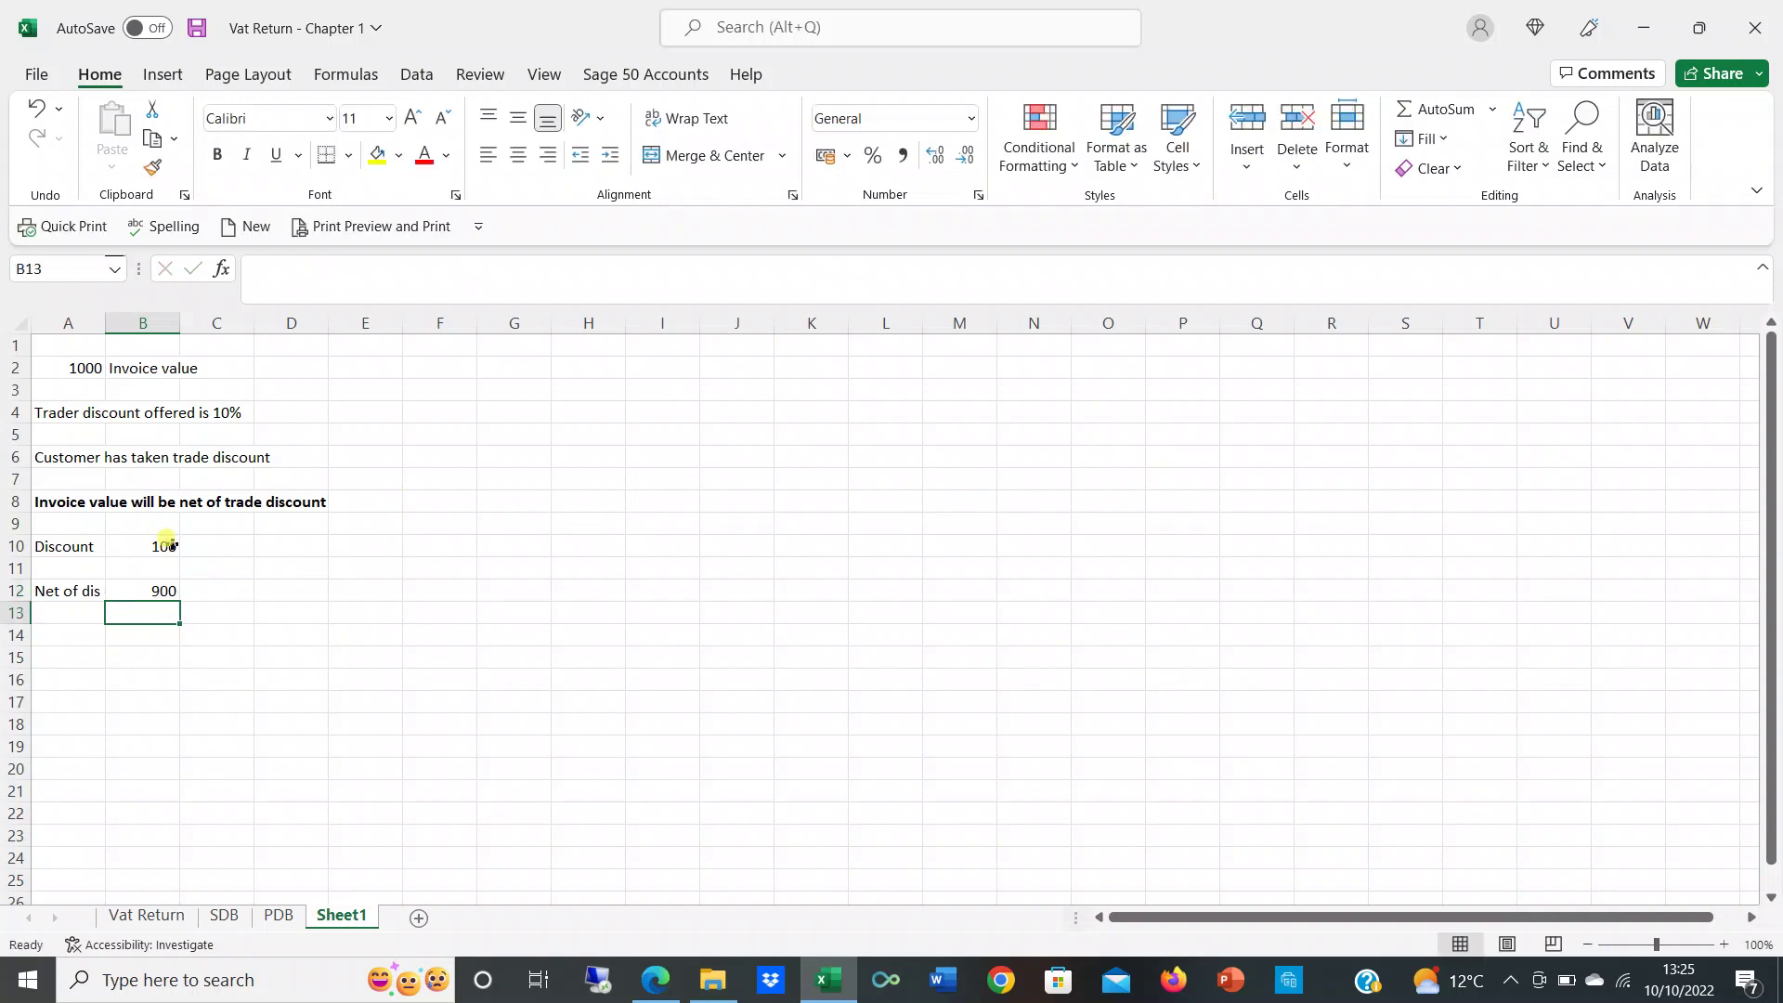
Step: Enter the heading "Vat charge @ 20%" in cell A15
left_click(51, 656)
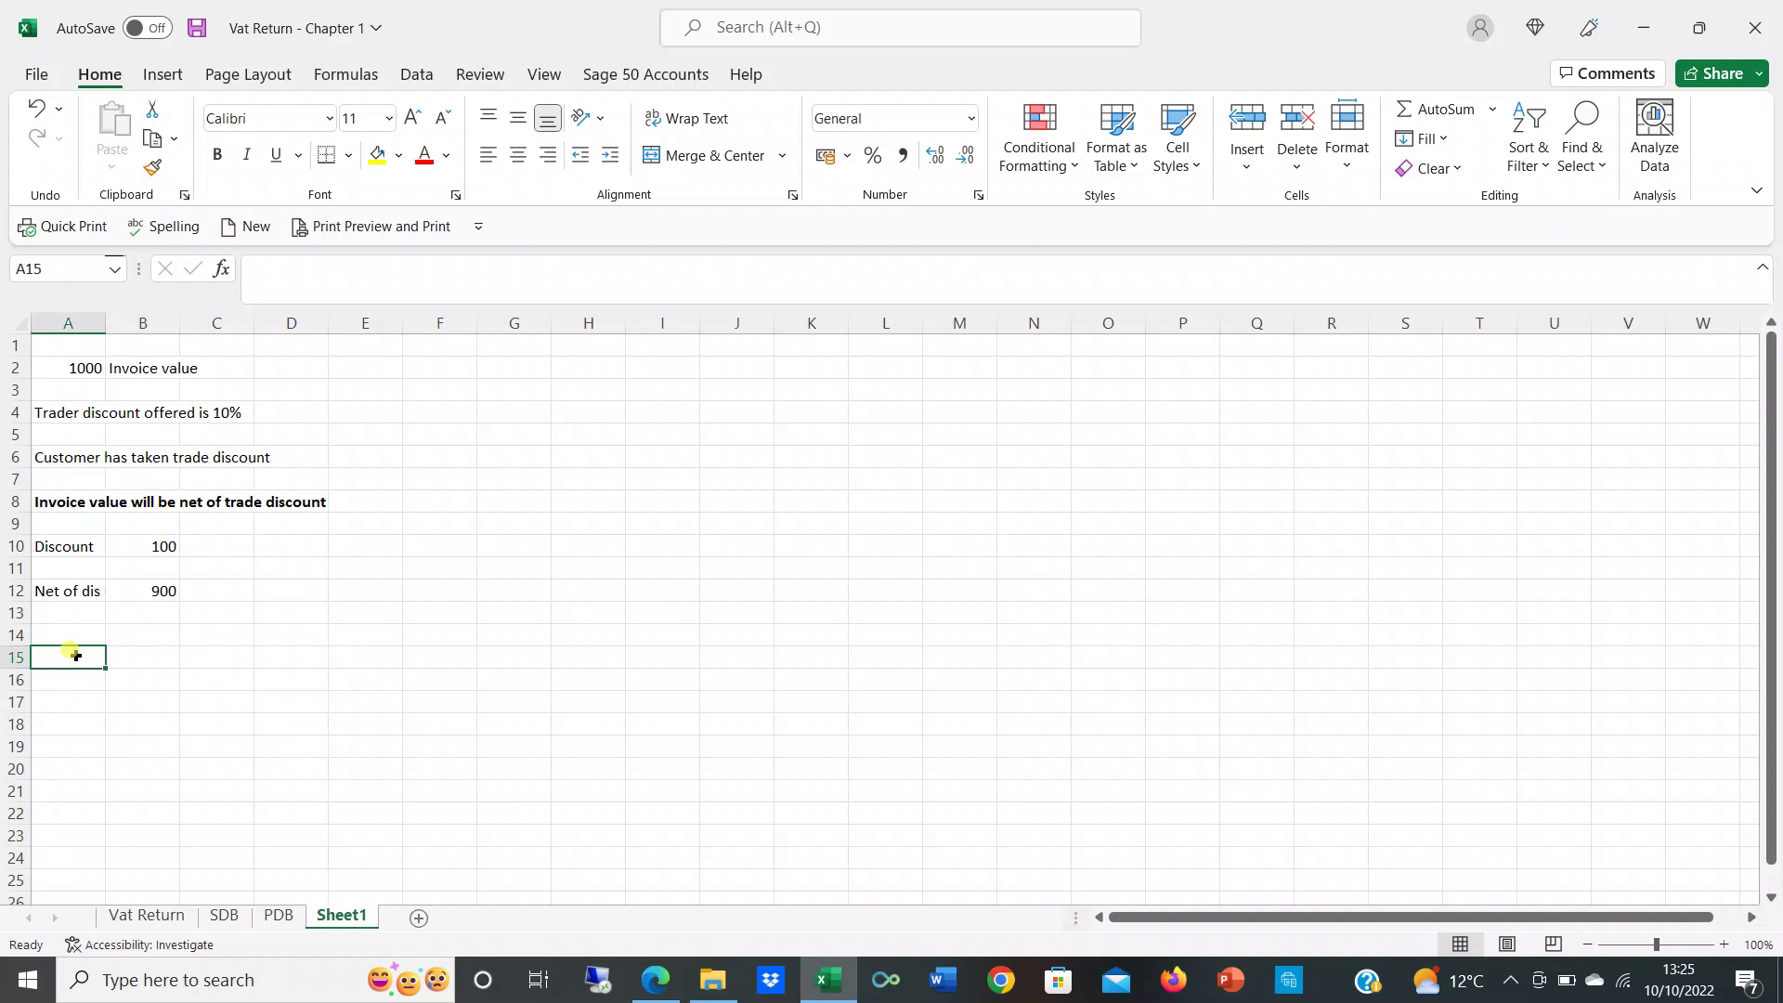
type("Vat charge")
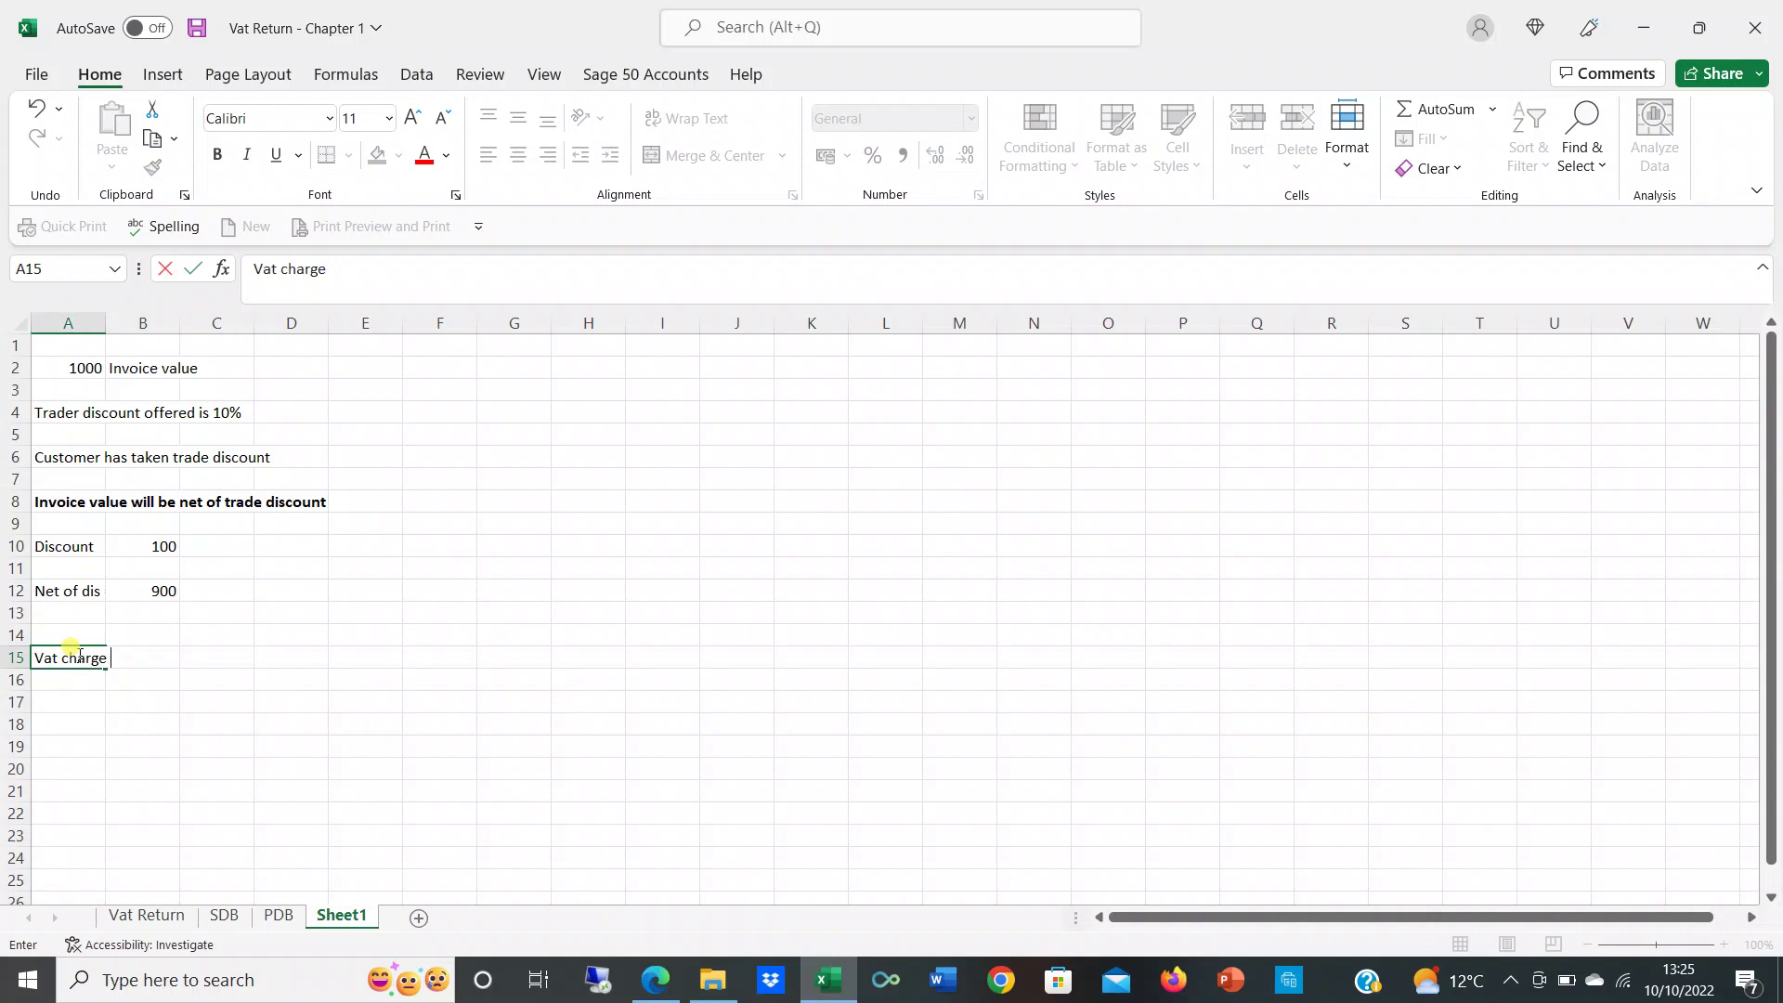
type(" @ 205%")
left_click(137, 723)
Step: Enter the VAT calculation rule "NV x vet rate" in cell A18
left_click(98, 724)
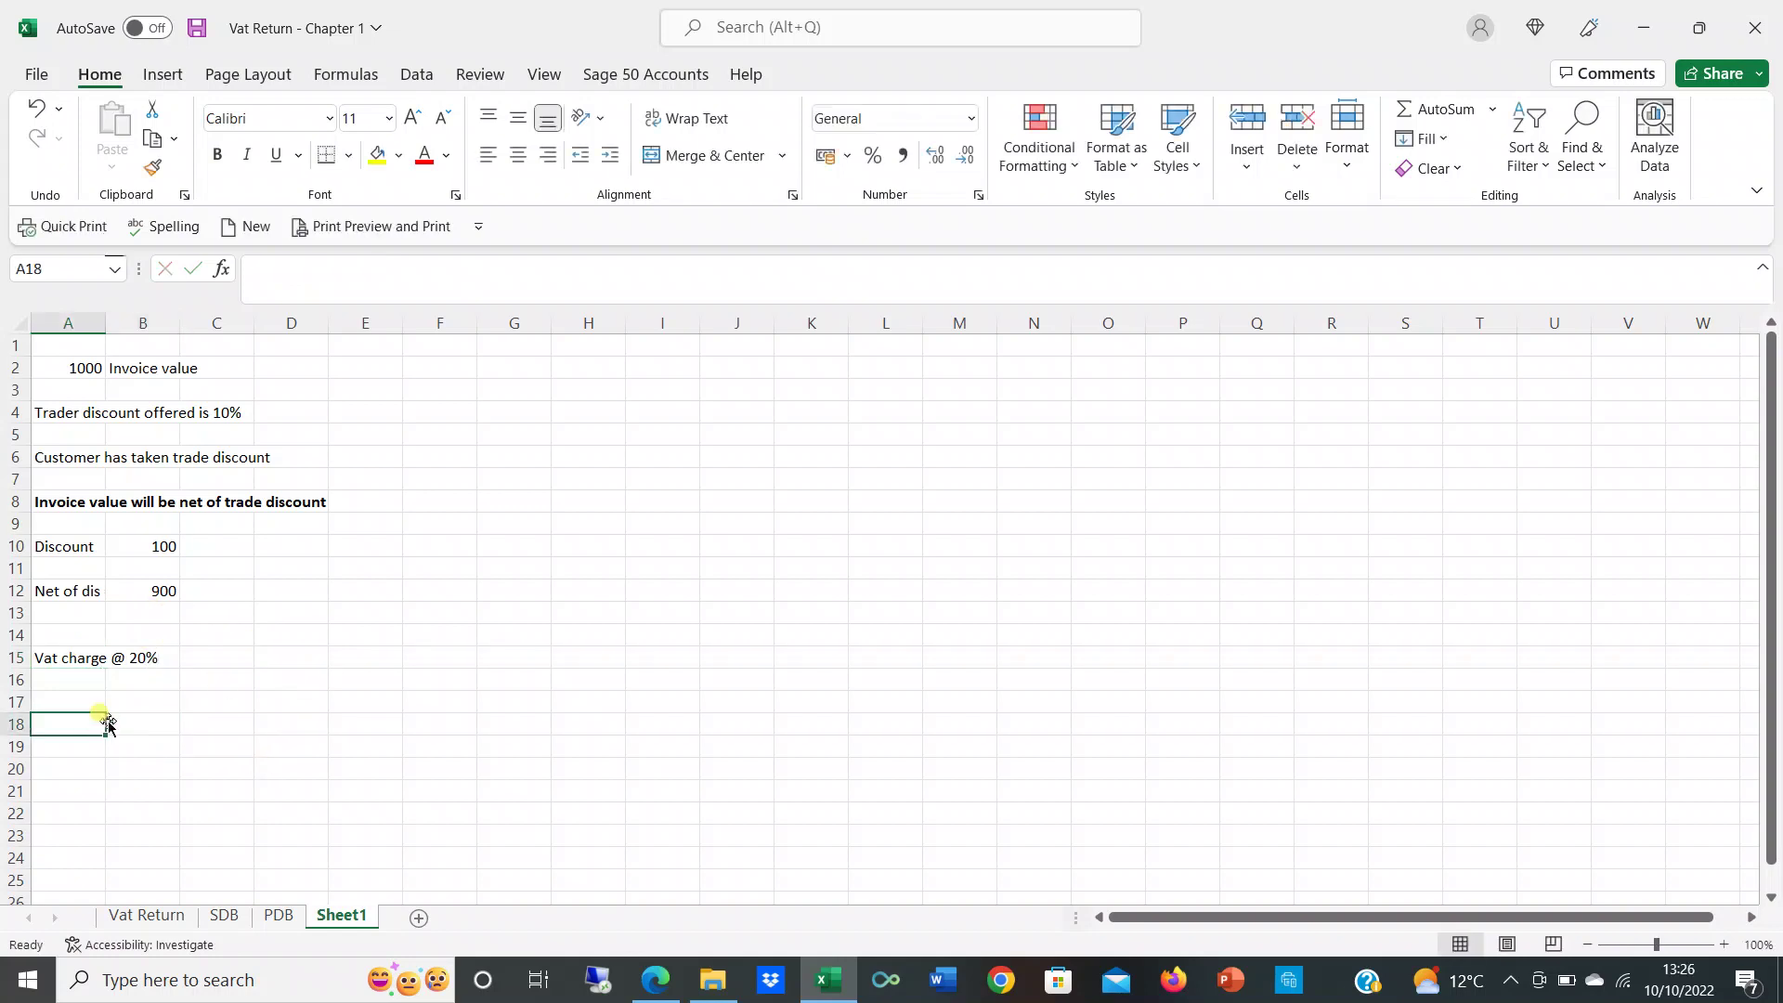
type("NV x vet rate")
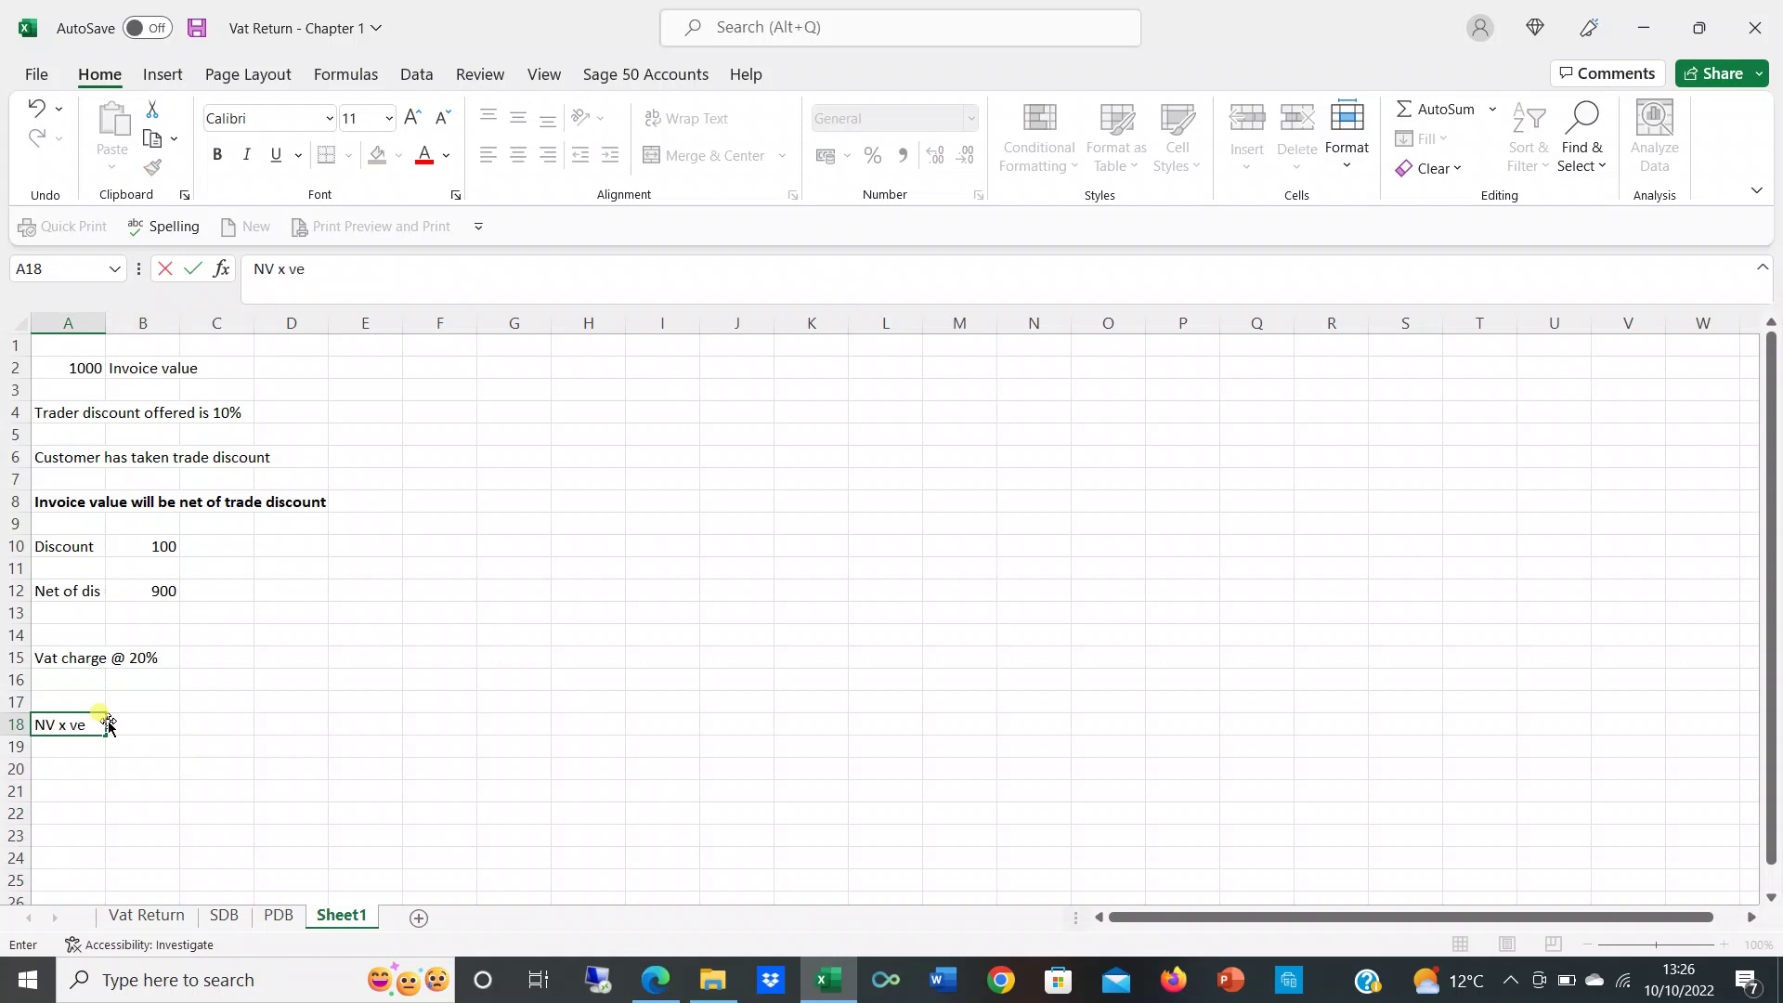
key("Return")
Step: Write the VAT working "900 x 0.2" in A20 and enter its result as = 180 in A22
key("Return")
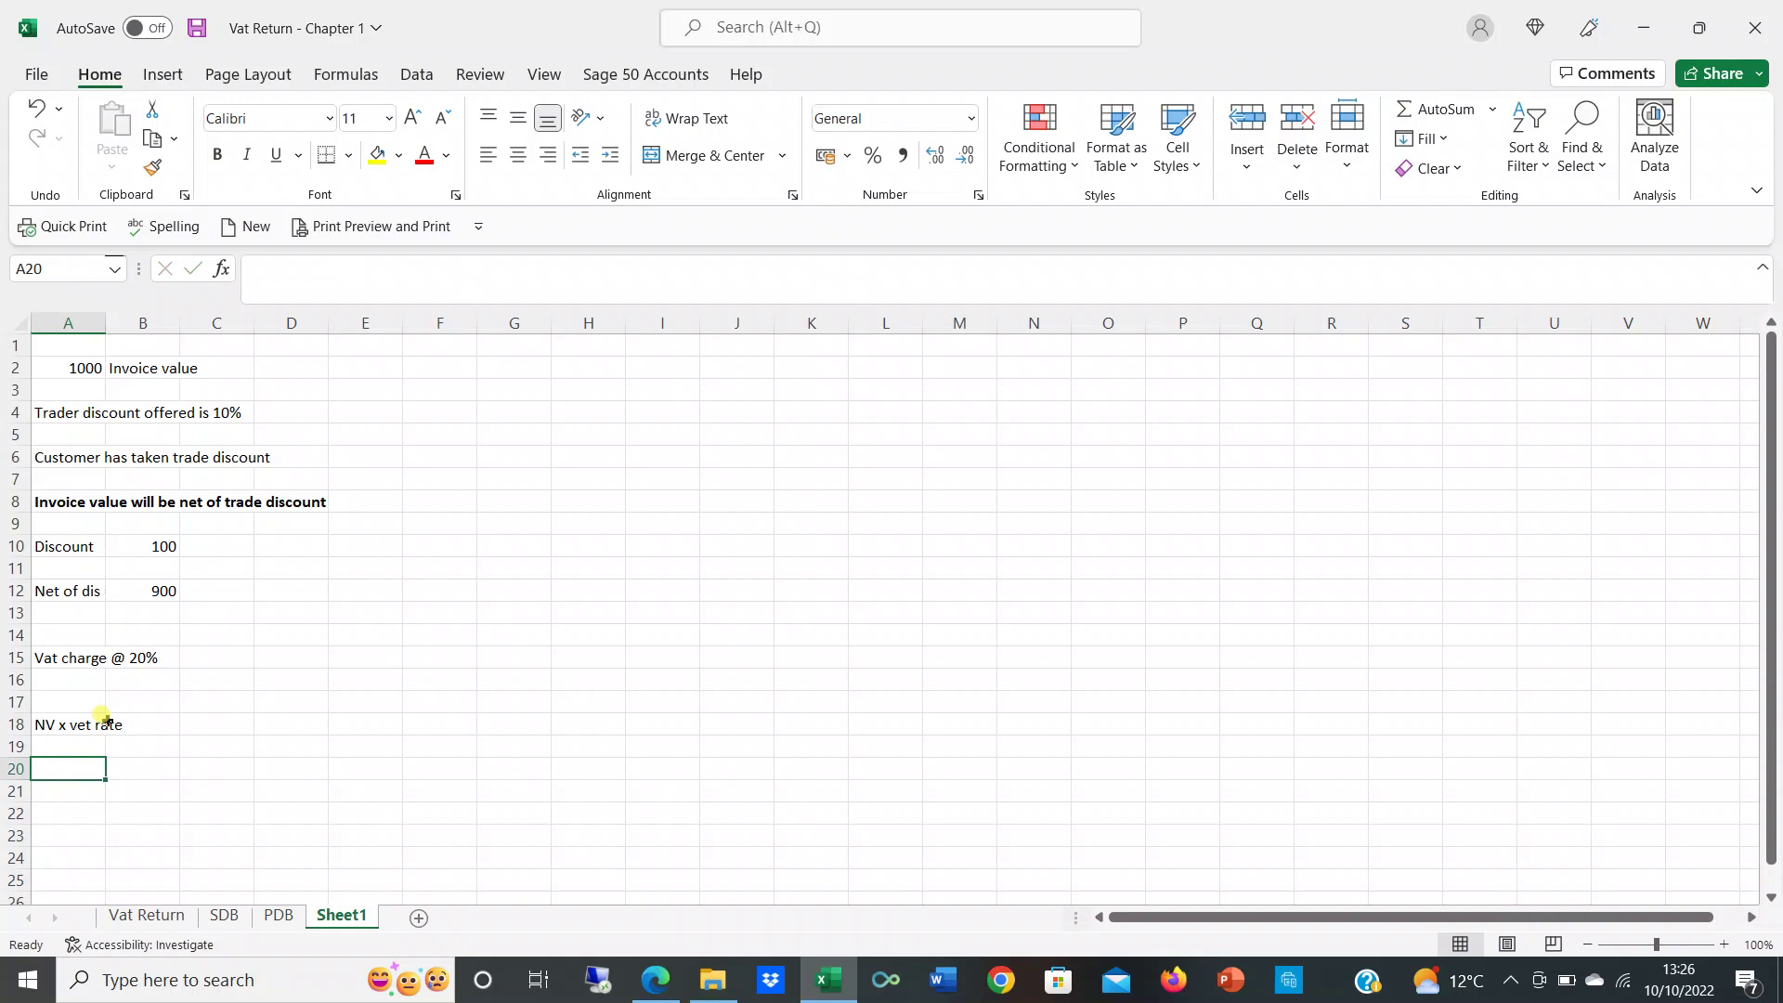
type("900")
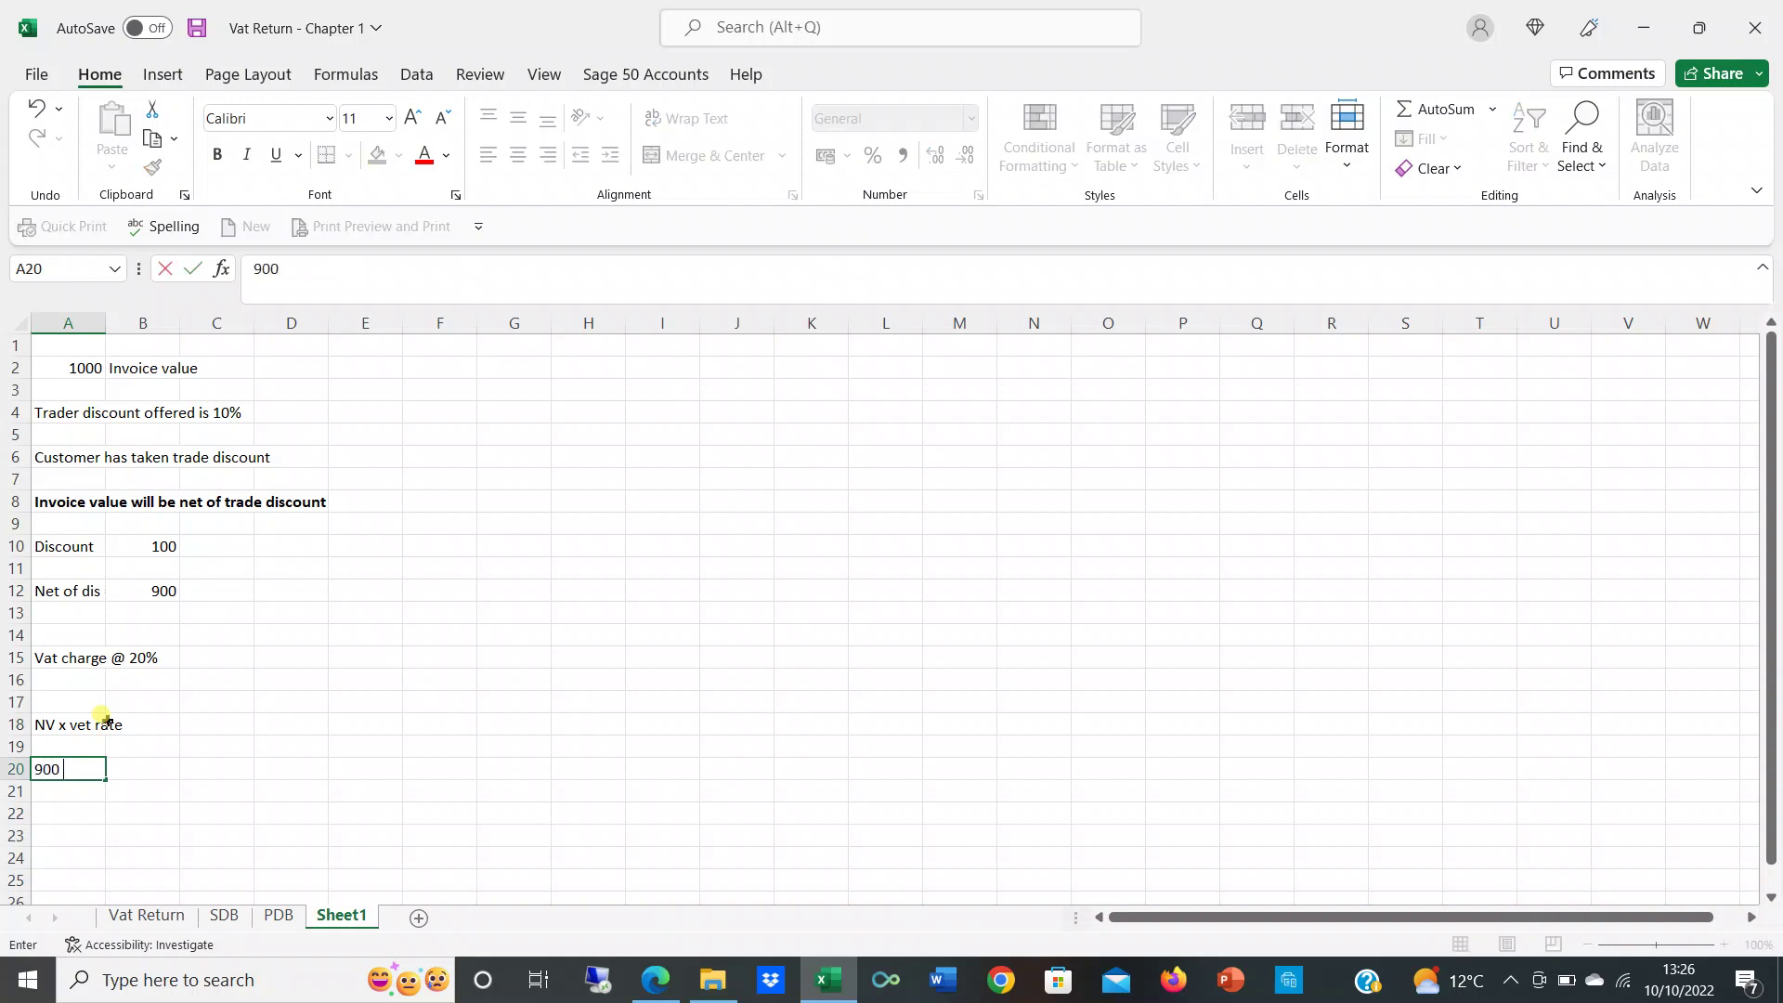
type(" x 0.2")
key("Return")
key("Return")
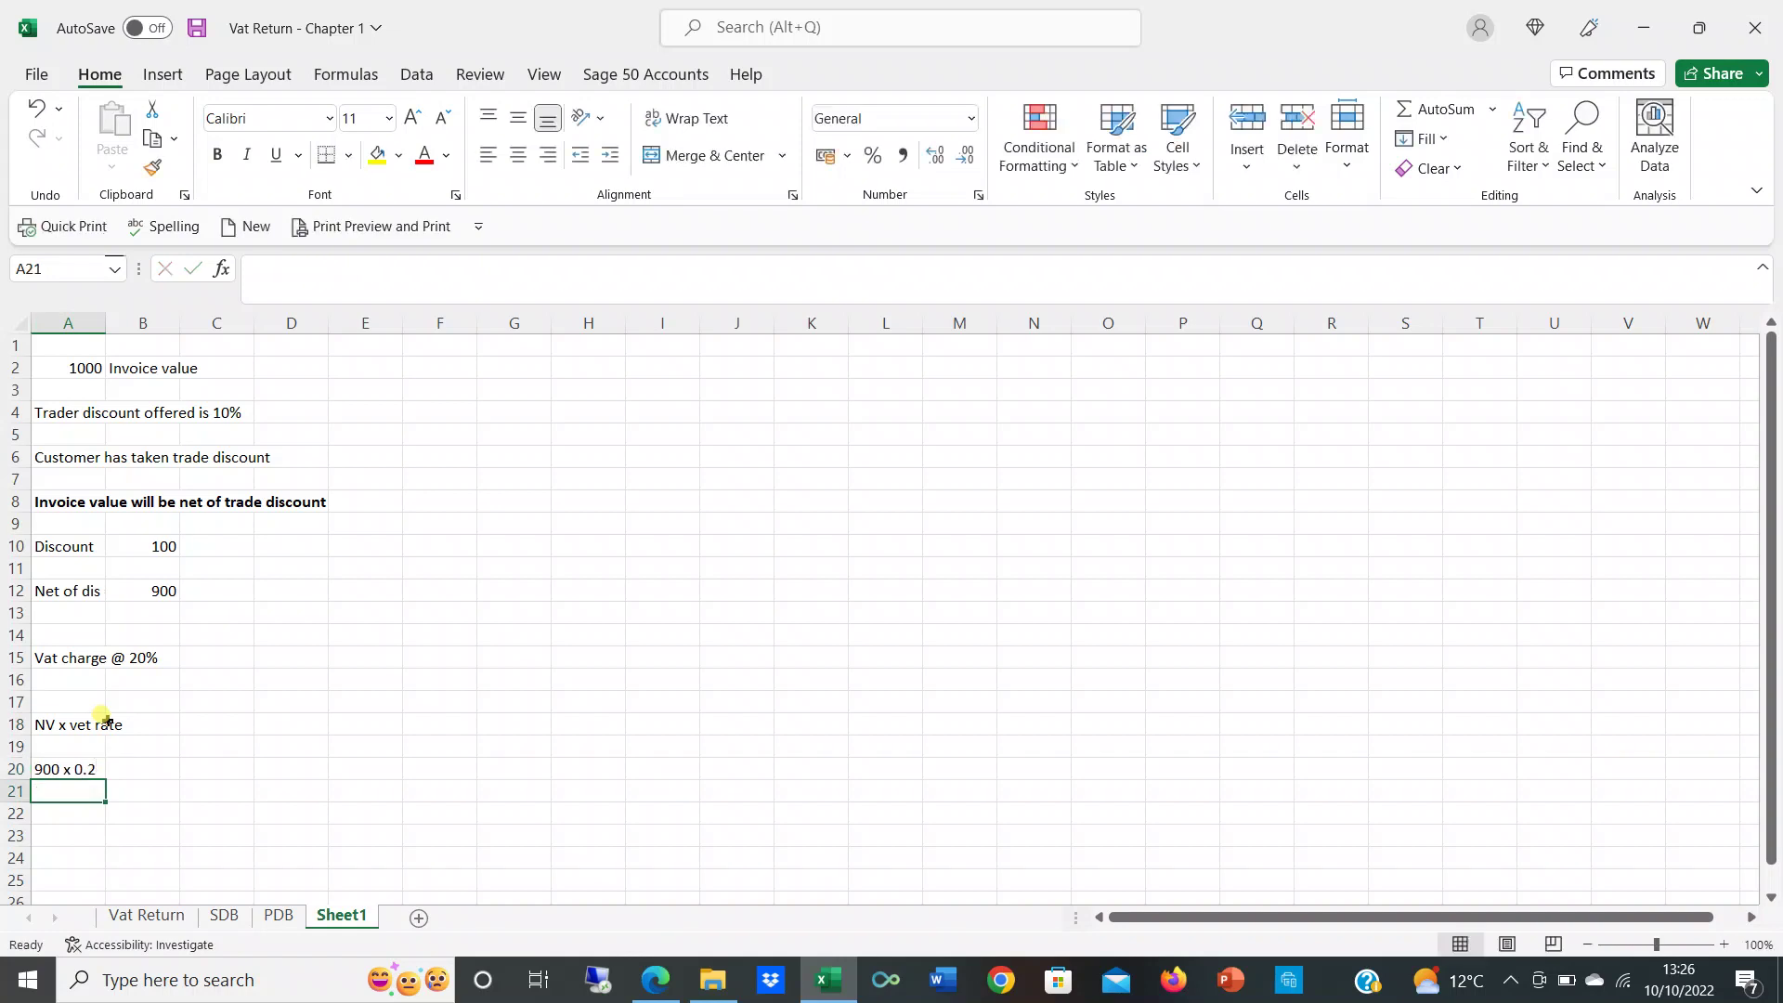
type("=")
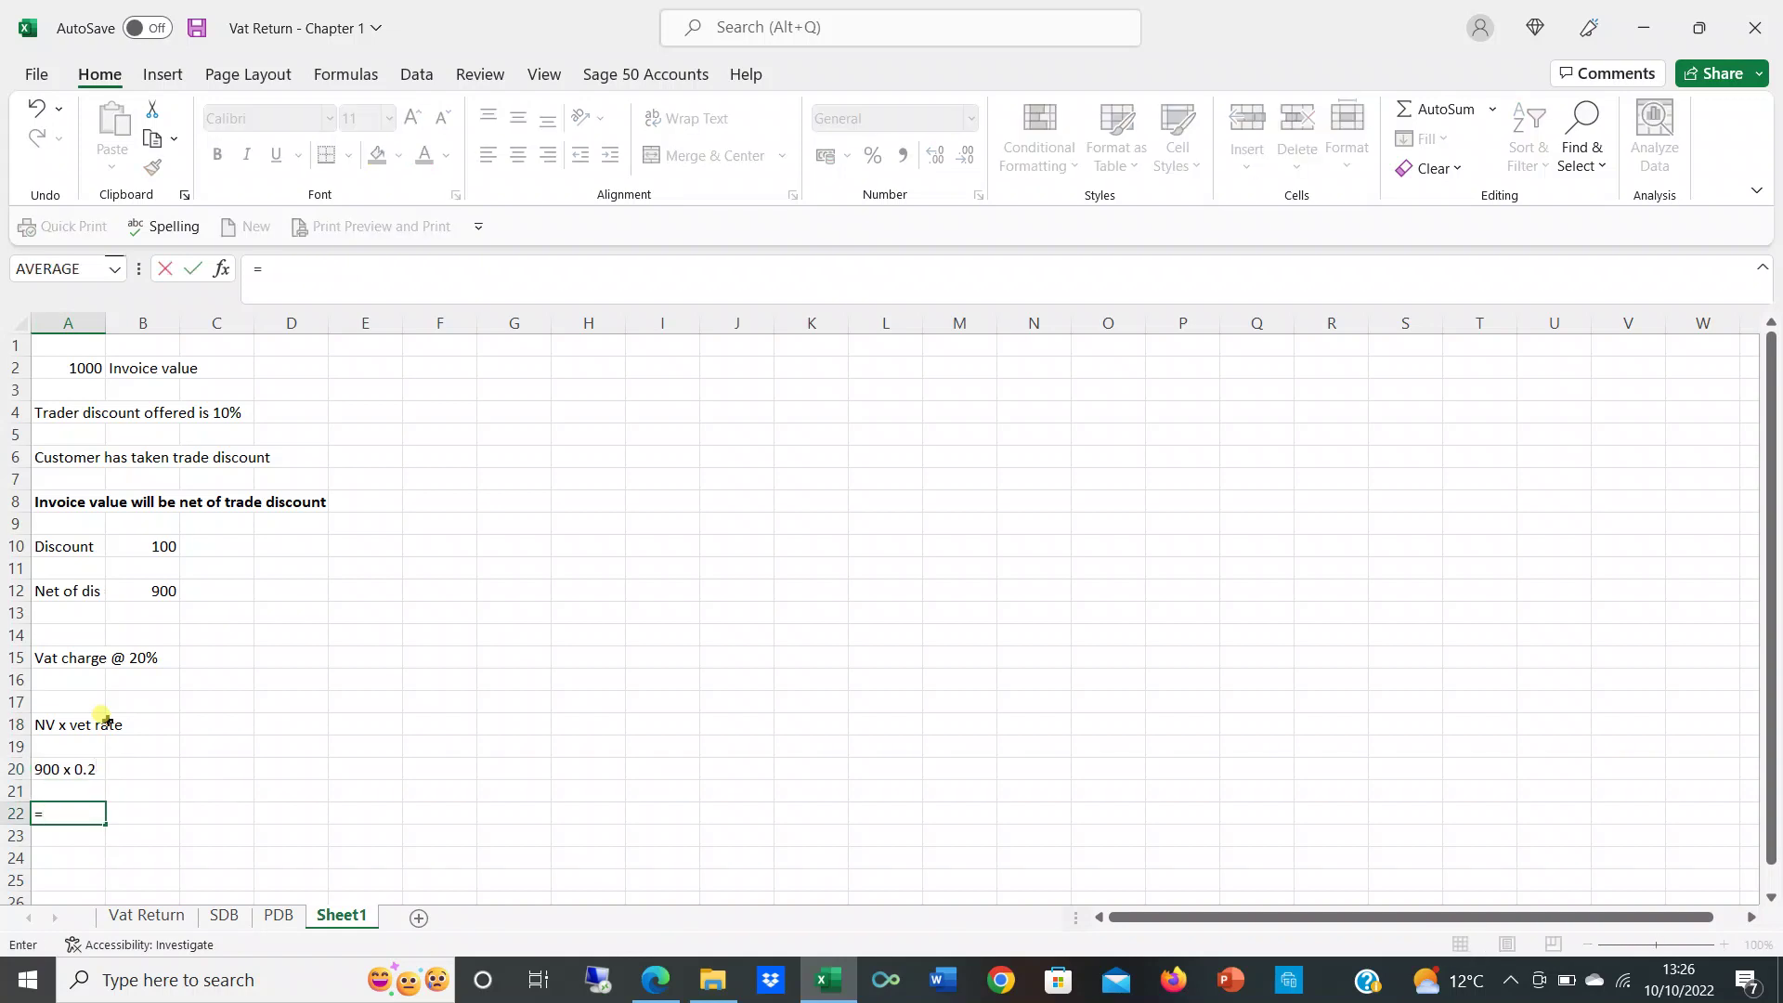
type(" 180")
key("Return")
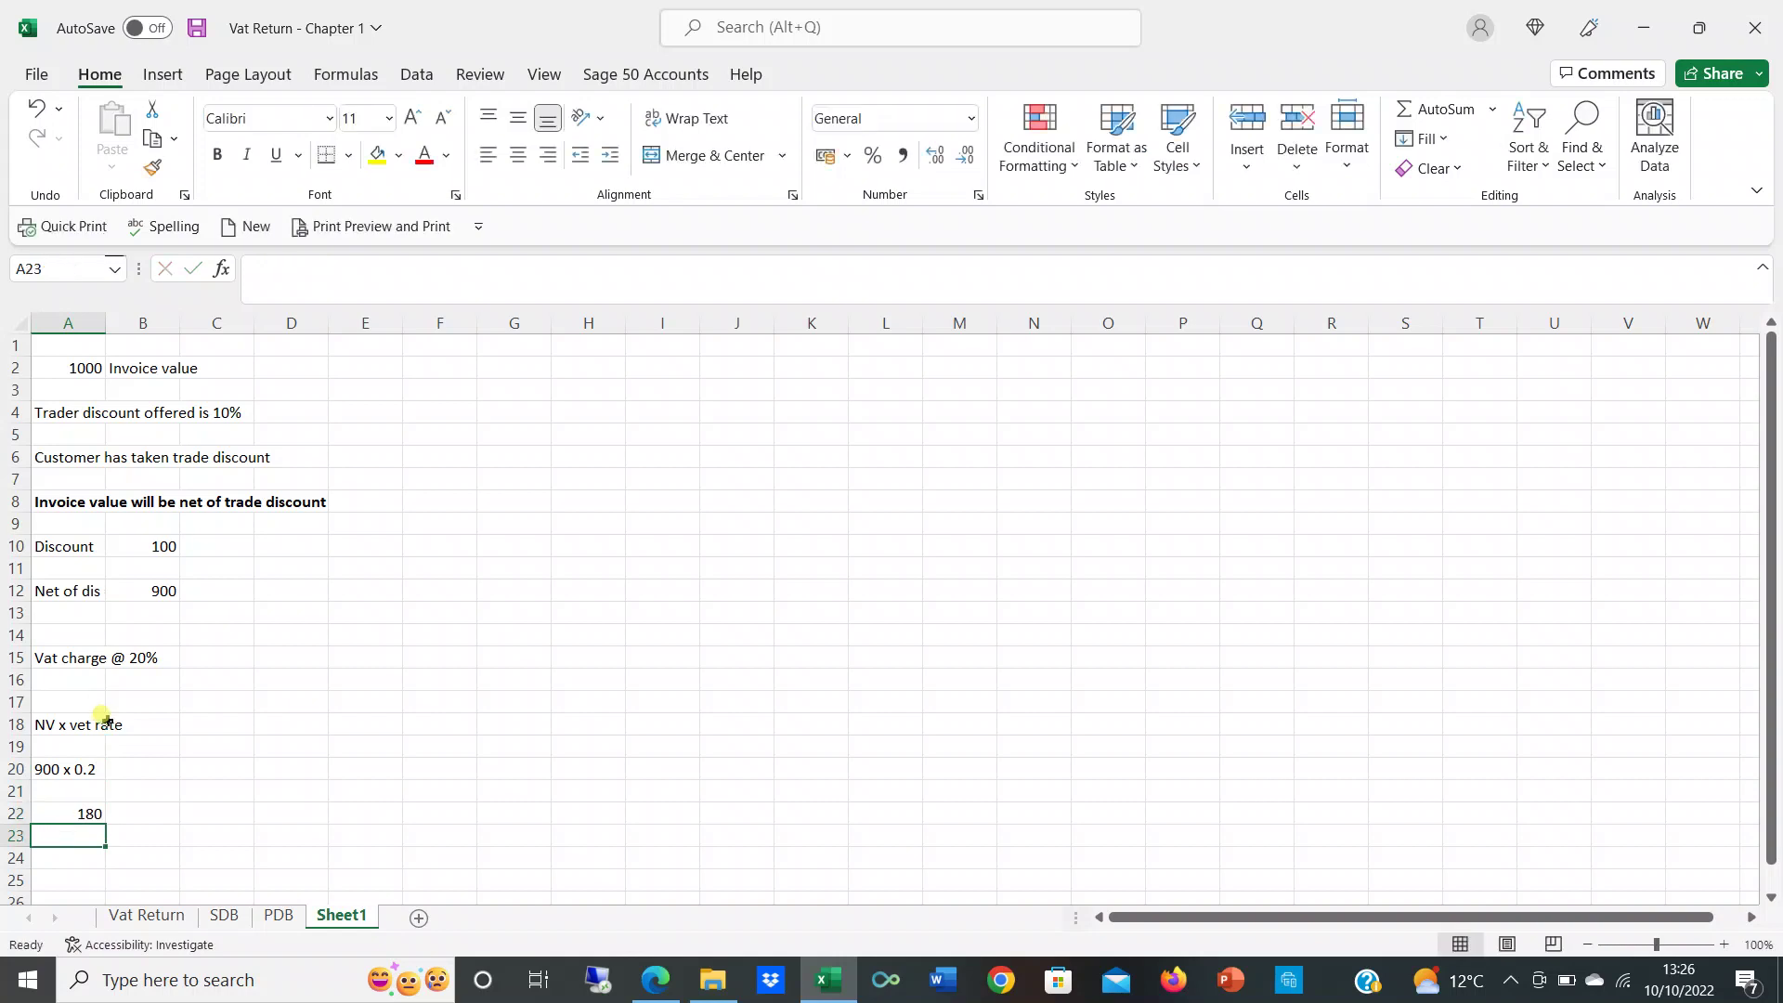
Step: Label A24 as "GV" and enter the gross value formula = 900+180 in B24
key("Return")
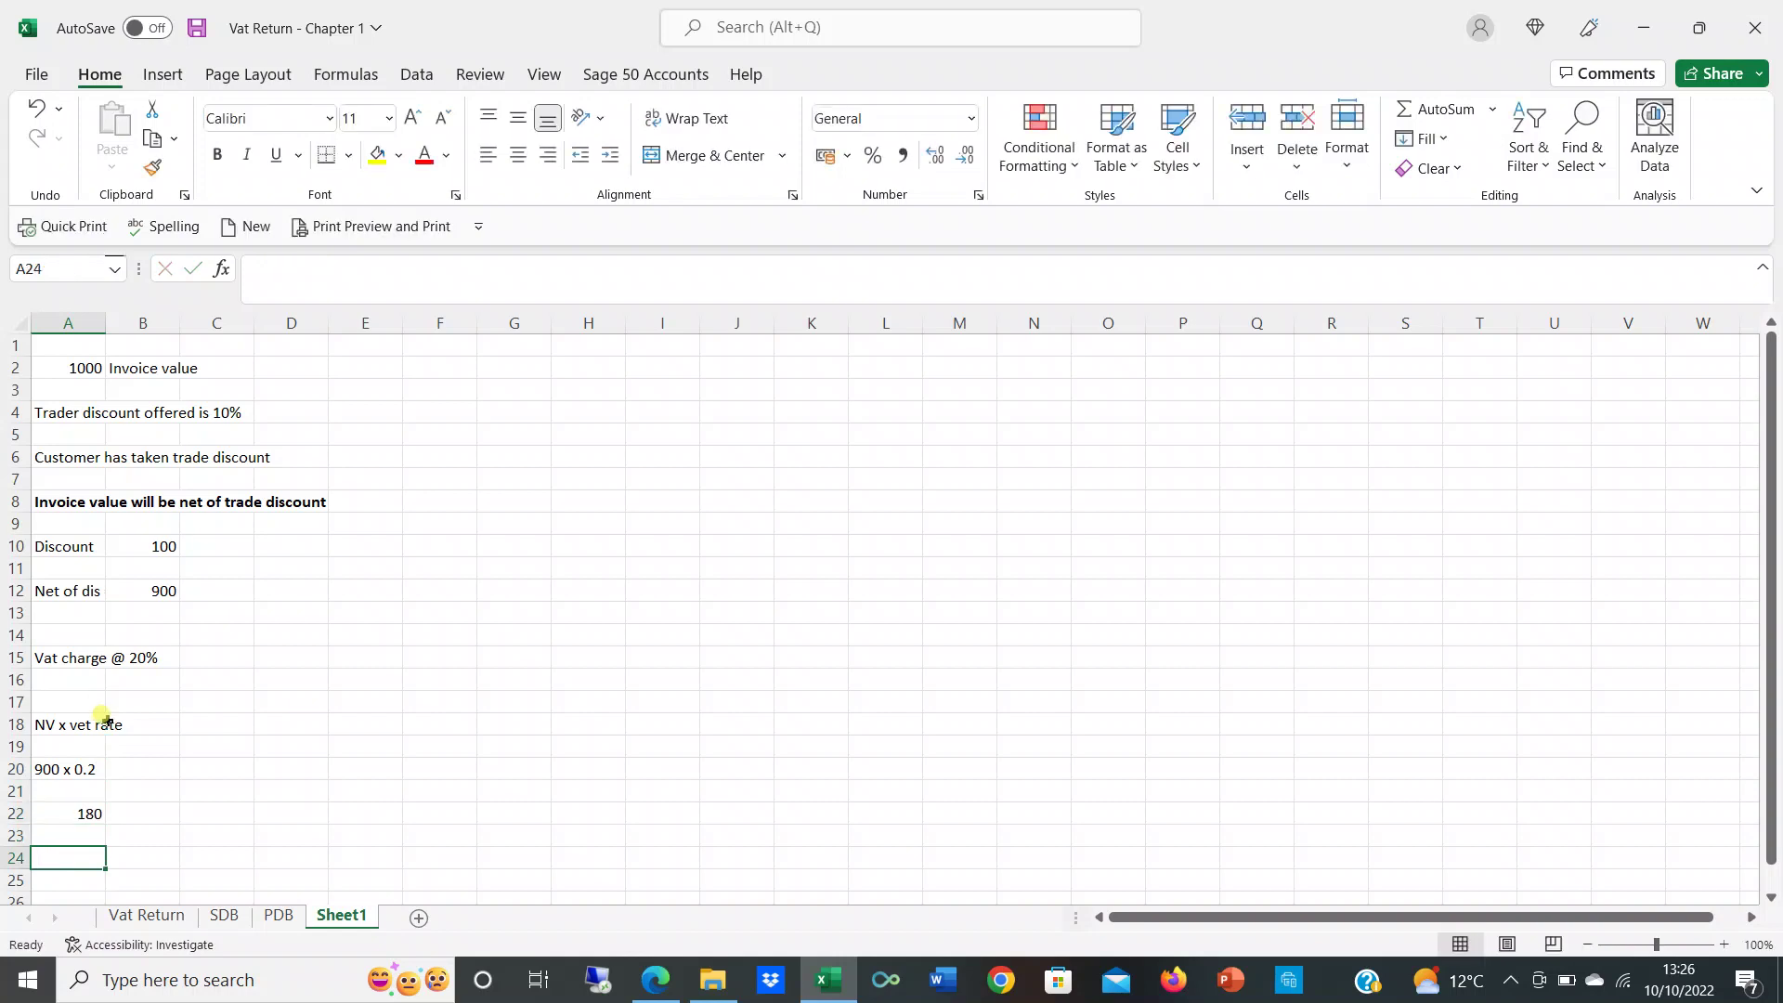
type("GV")
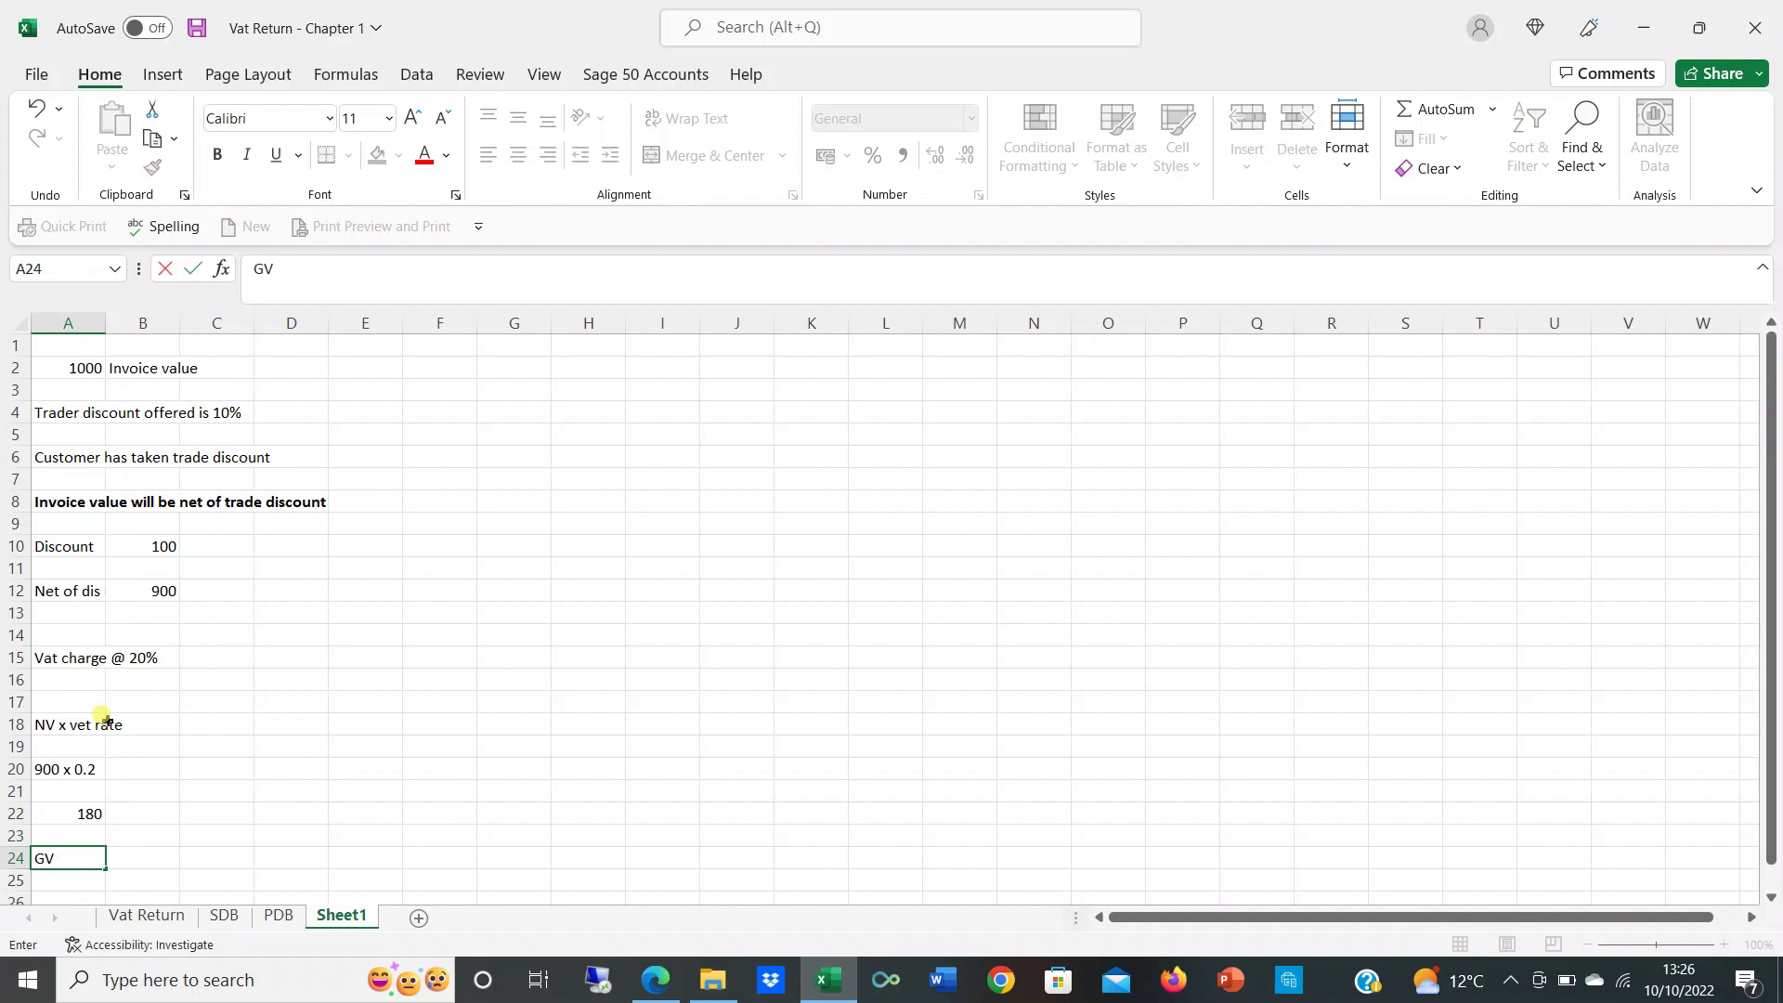
key("Tab")
type("=")
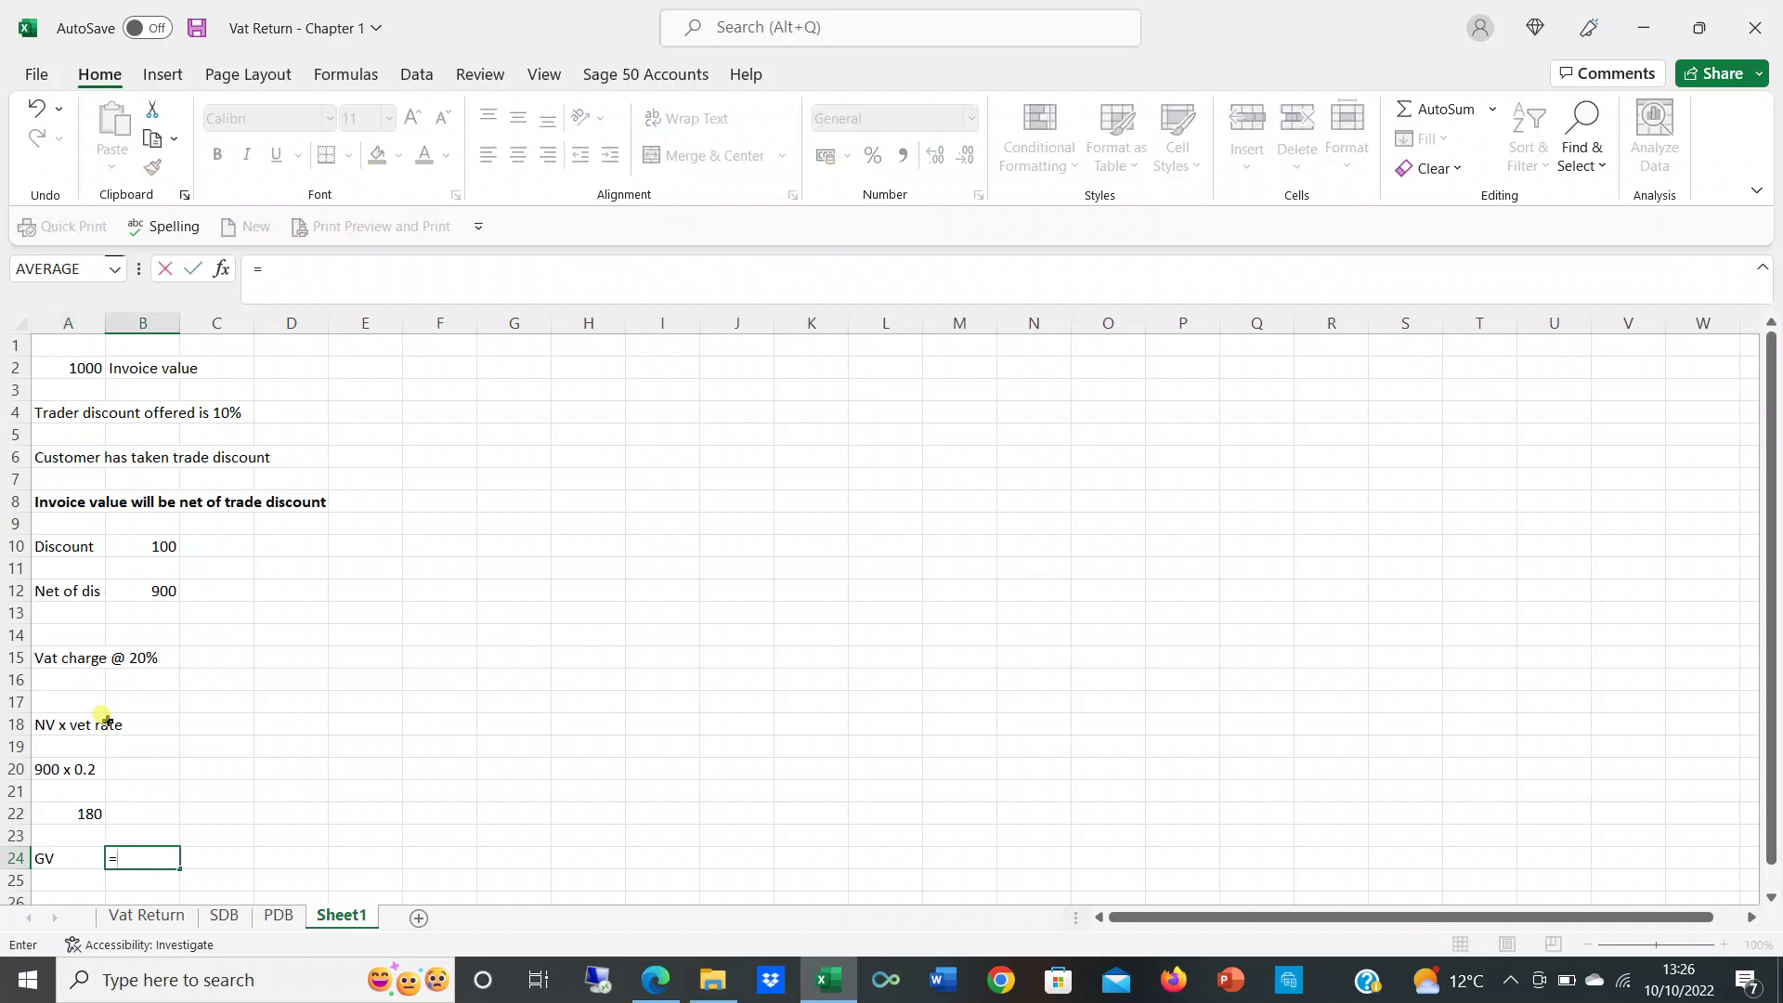
type(" 900+180")
key("Return")
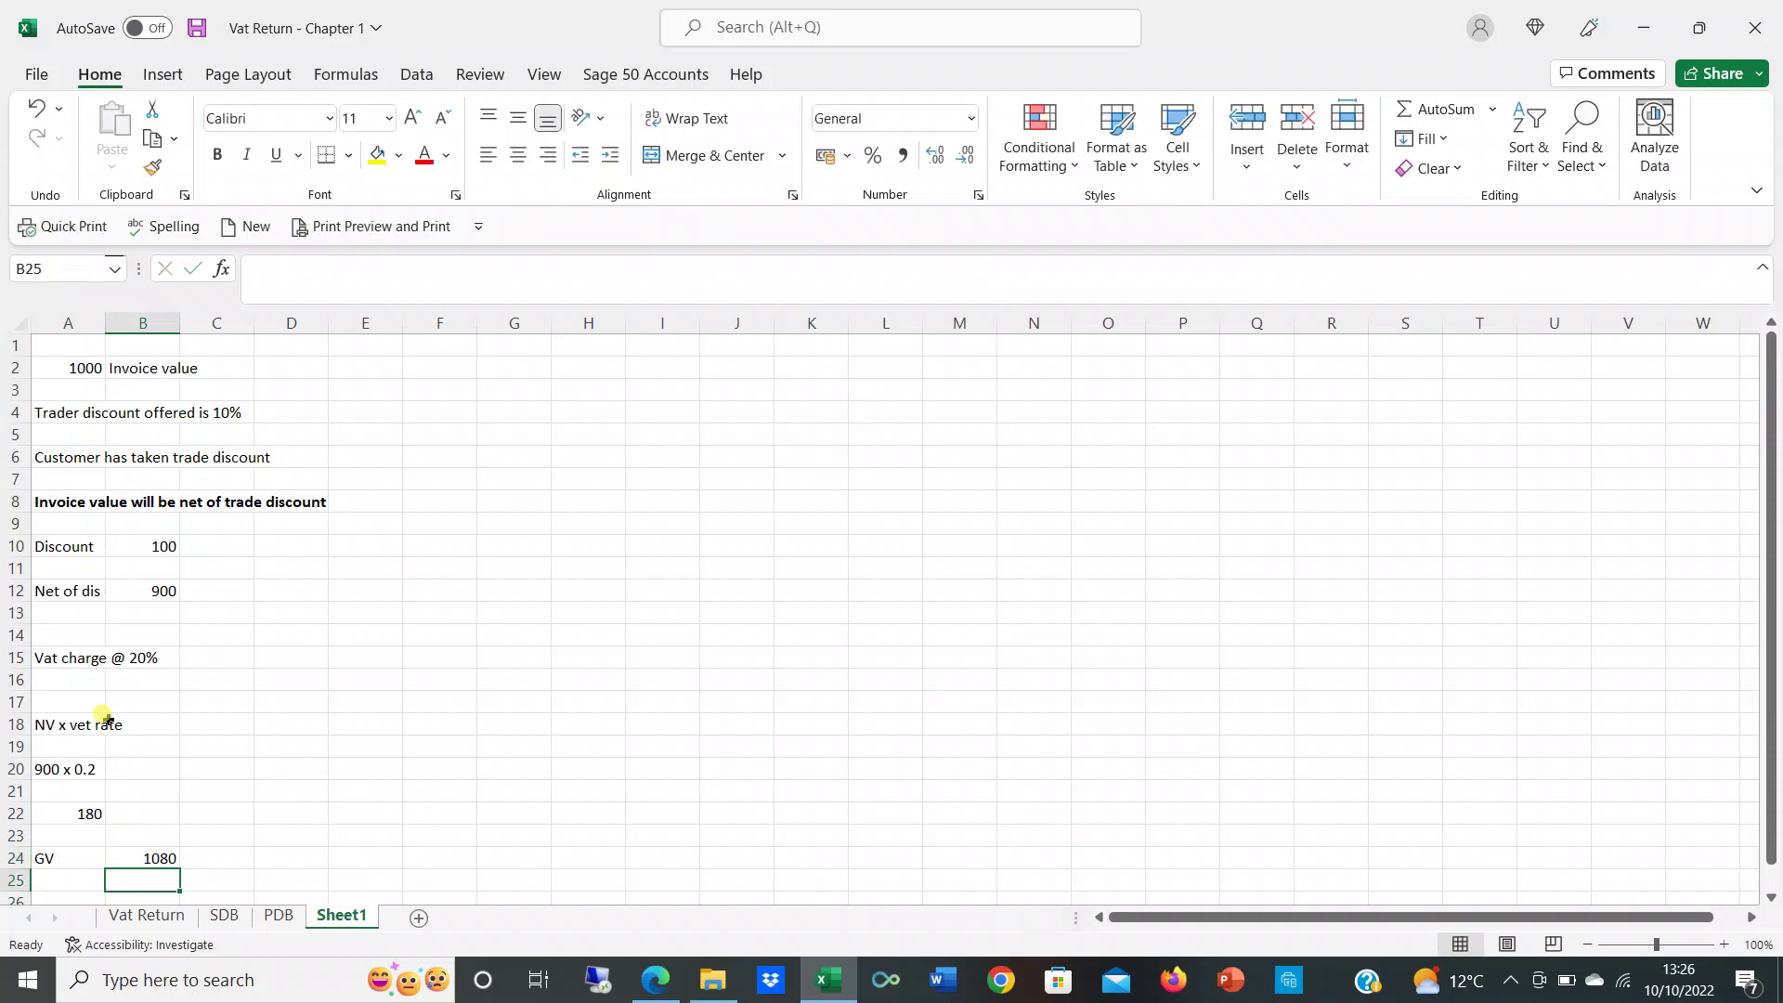
Step: Enter "Invocie 1080" in cell A29, below the gross value row
scroll(143, 757, "down", 3)
left_click(53, 661)
left_click_drag(53, 661, 130, 657)
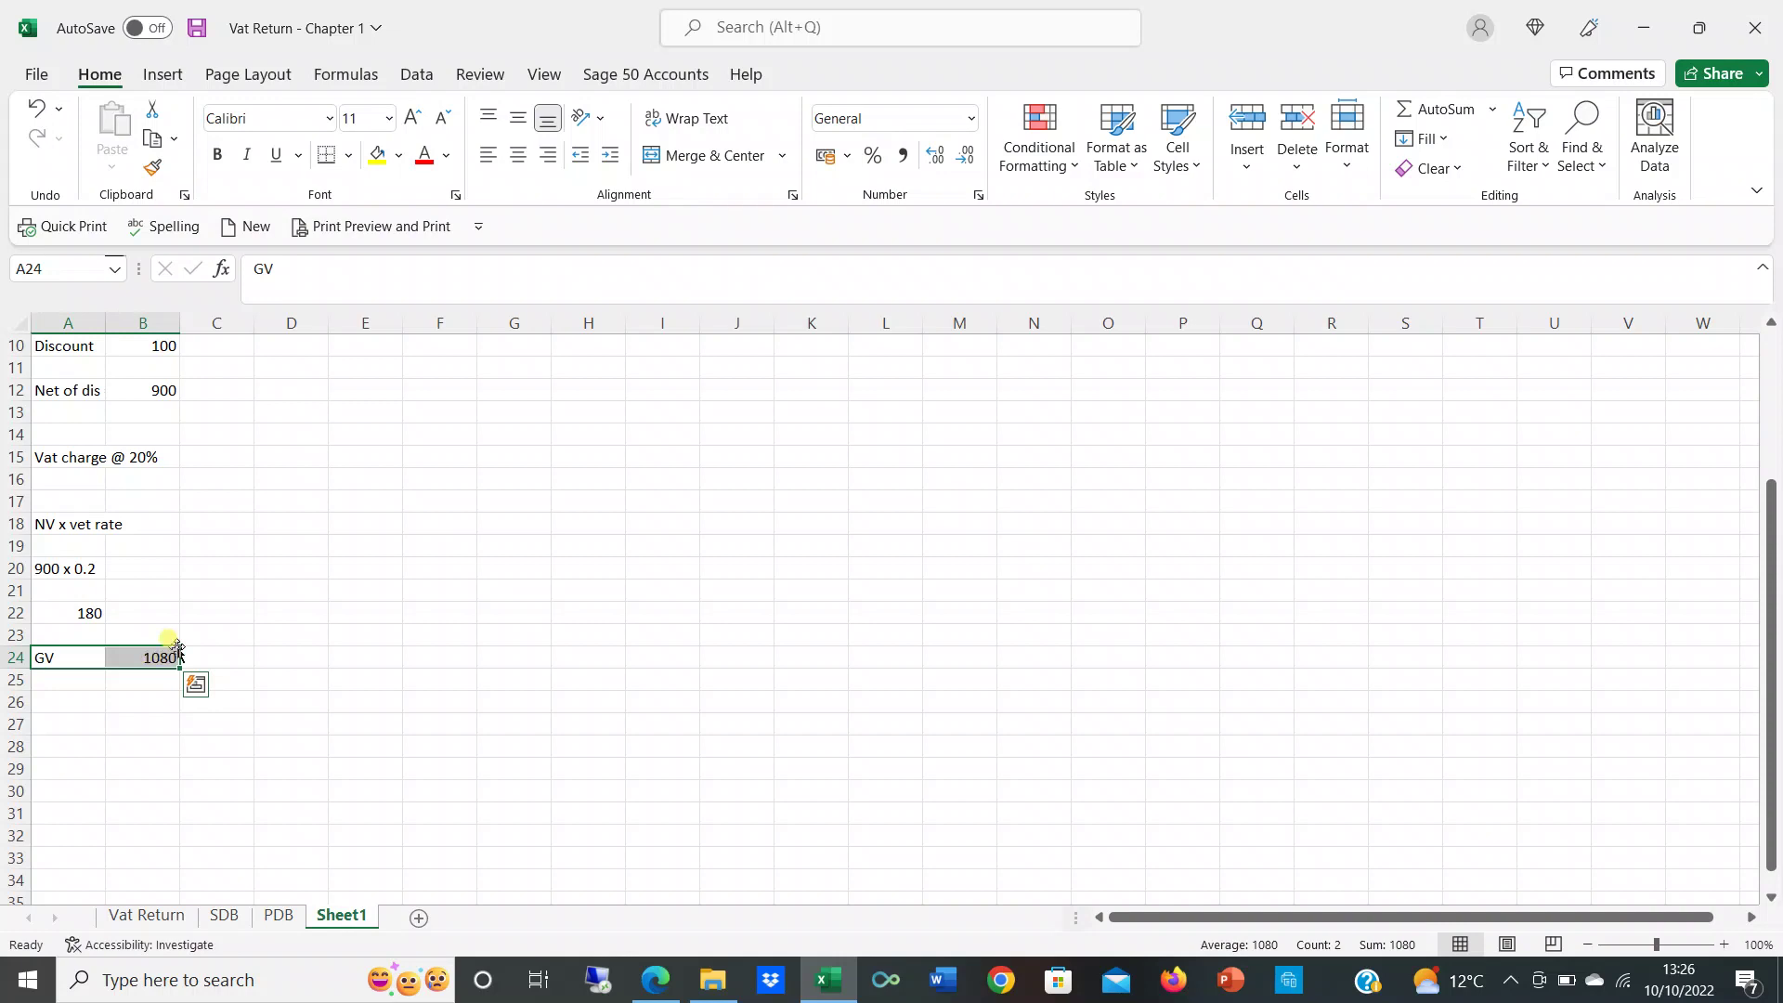
scroll(178, 639, "down", 2)
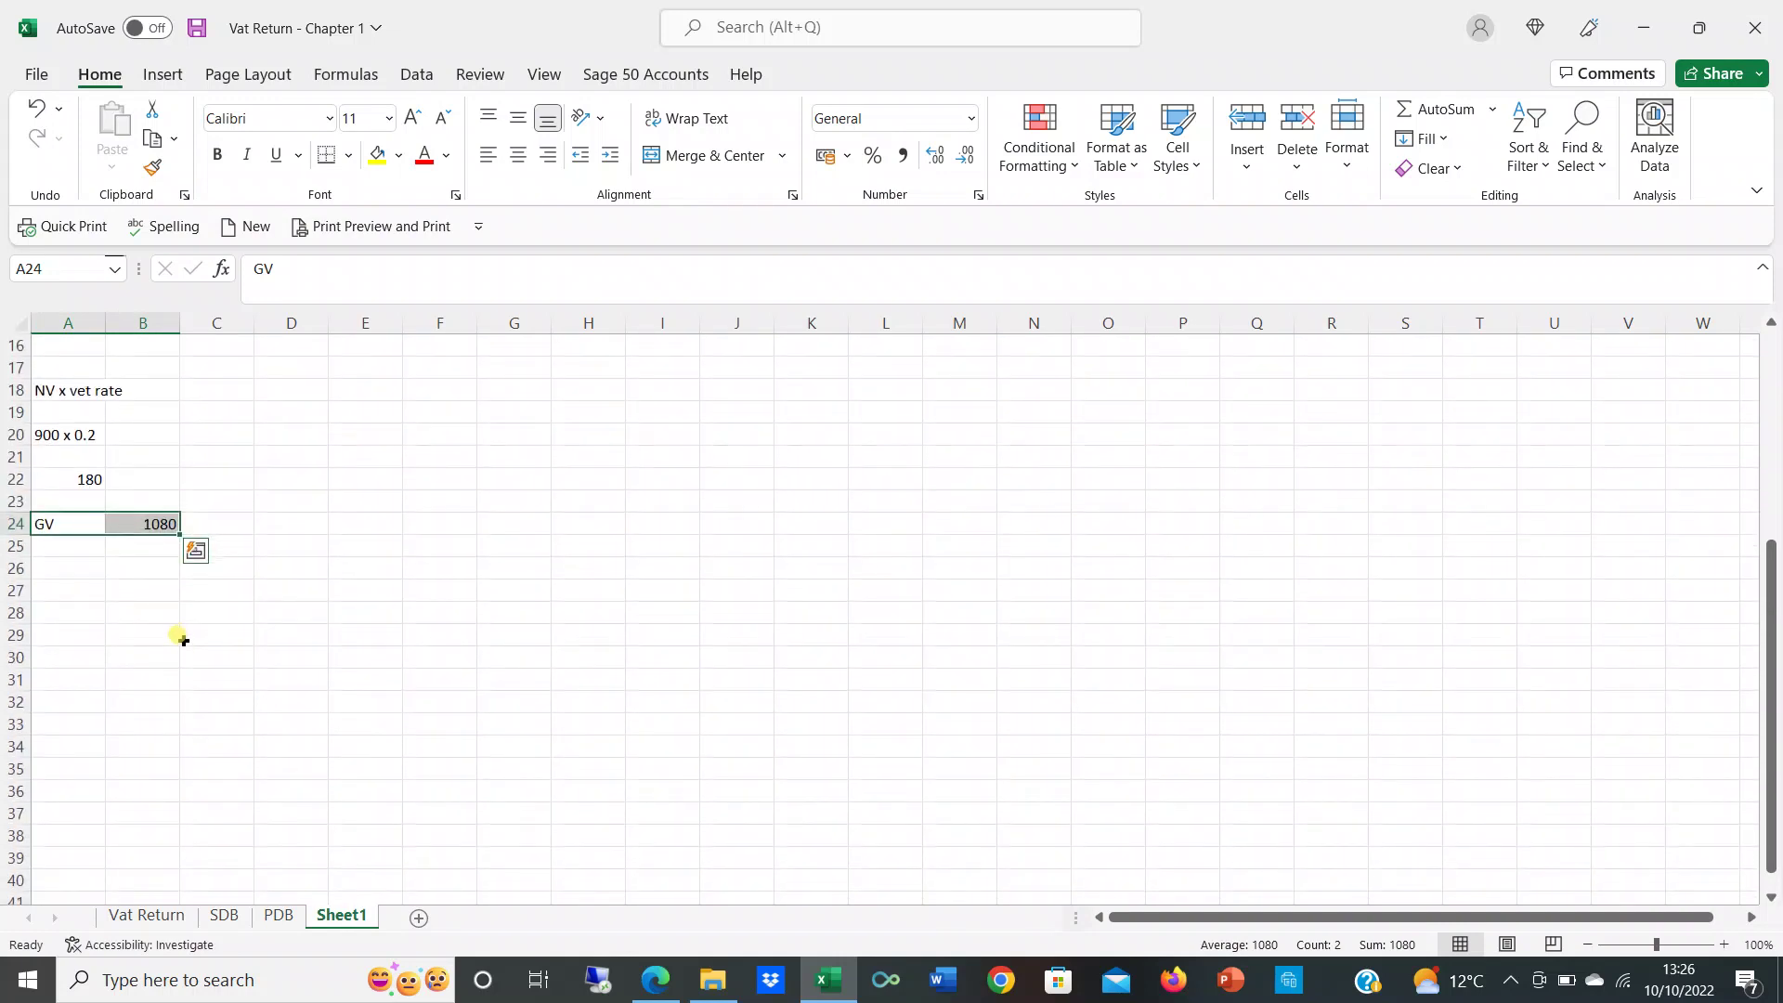
left_click(183, 637)
scroll(195, 631, "down", 2)
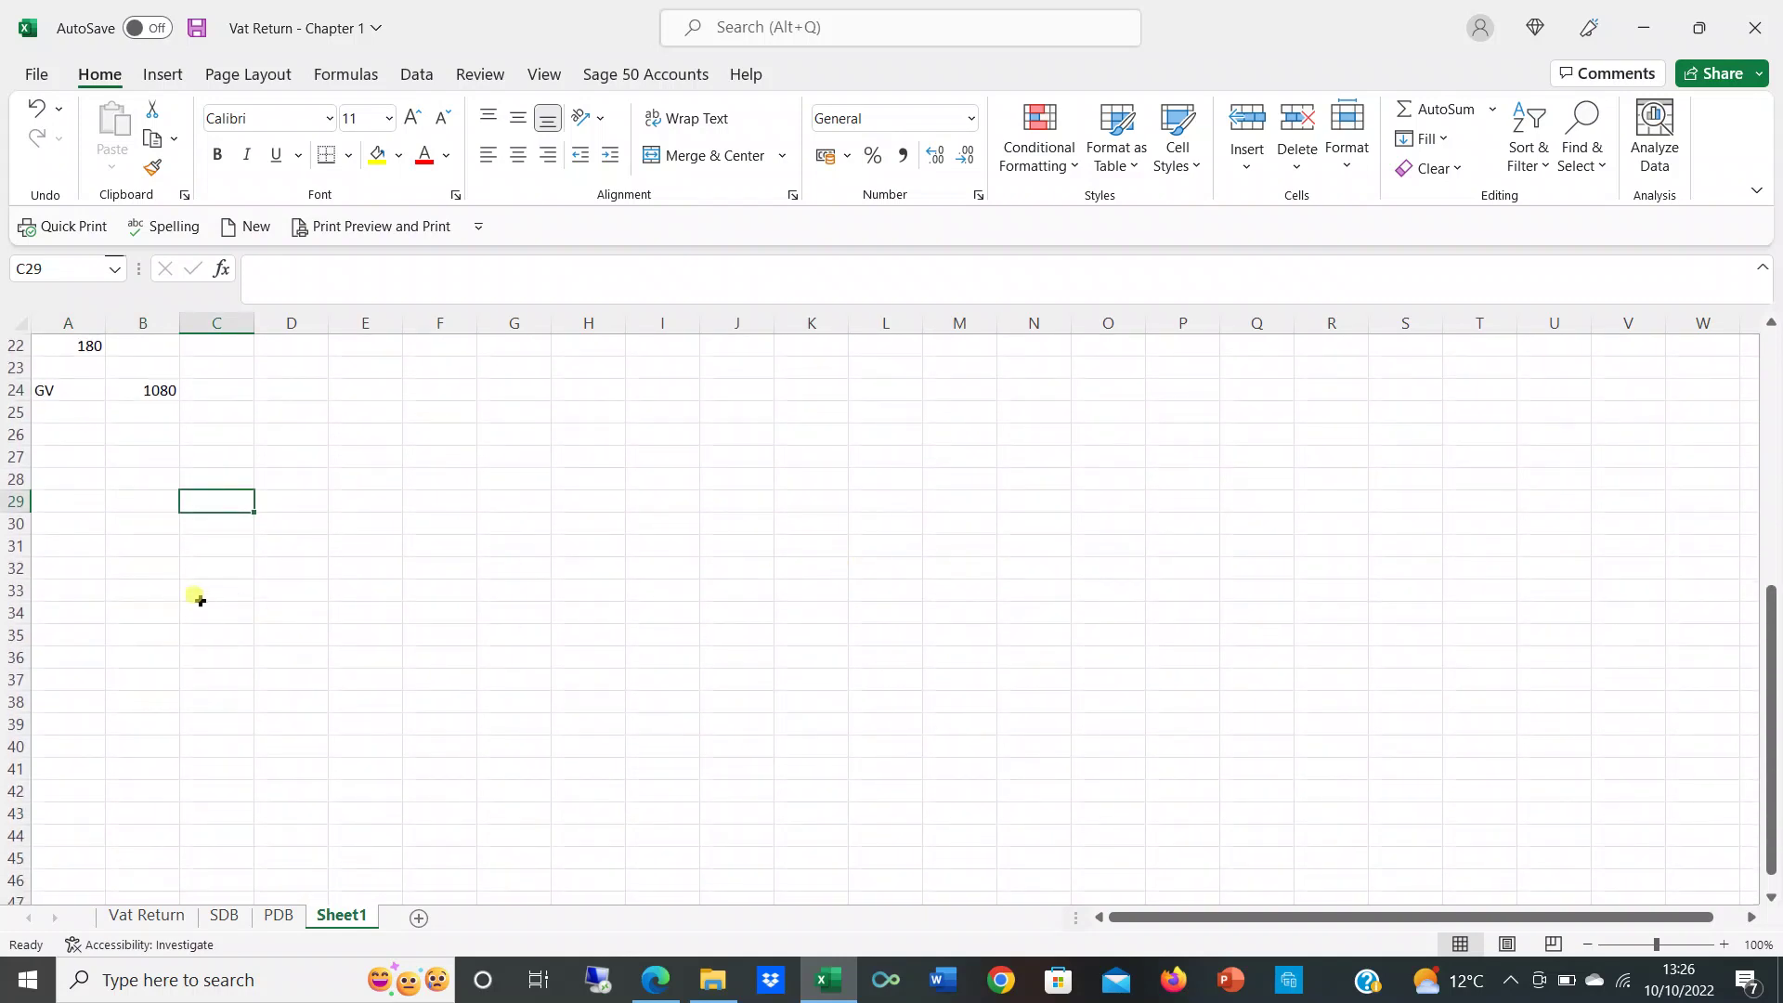
left_click(66, 501)
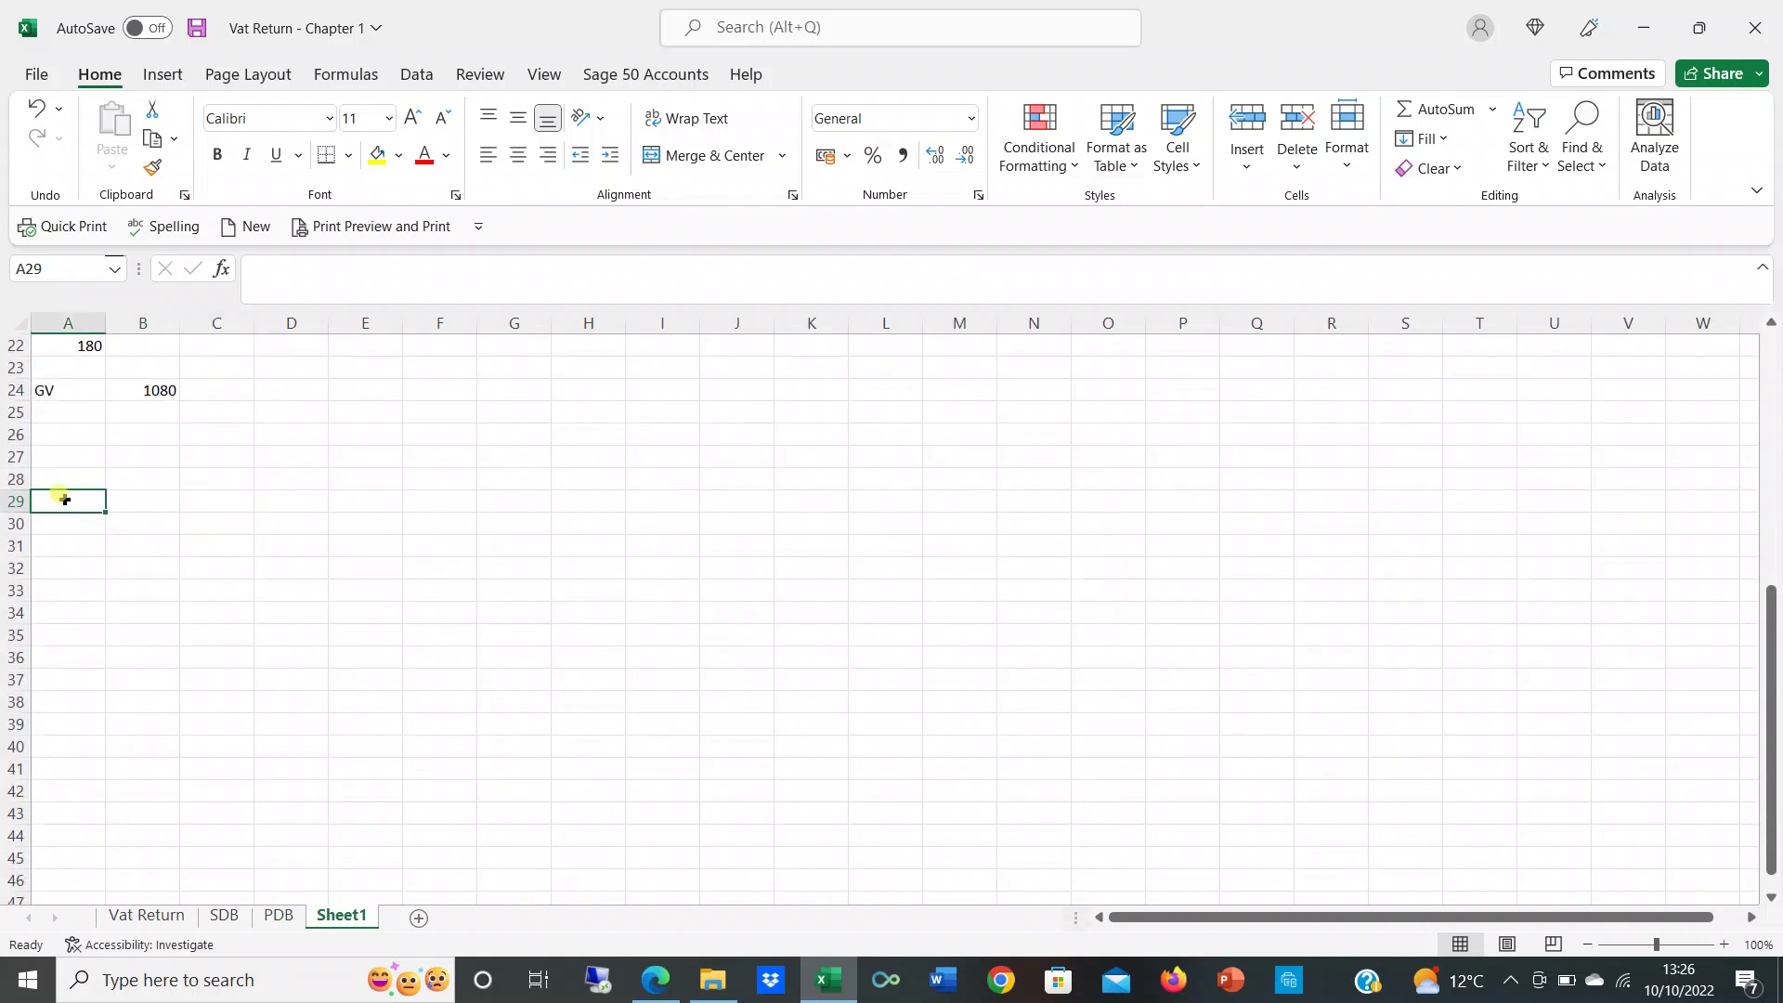
type("Invocie 1080")
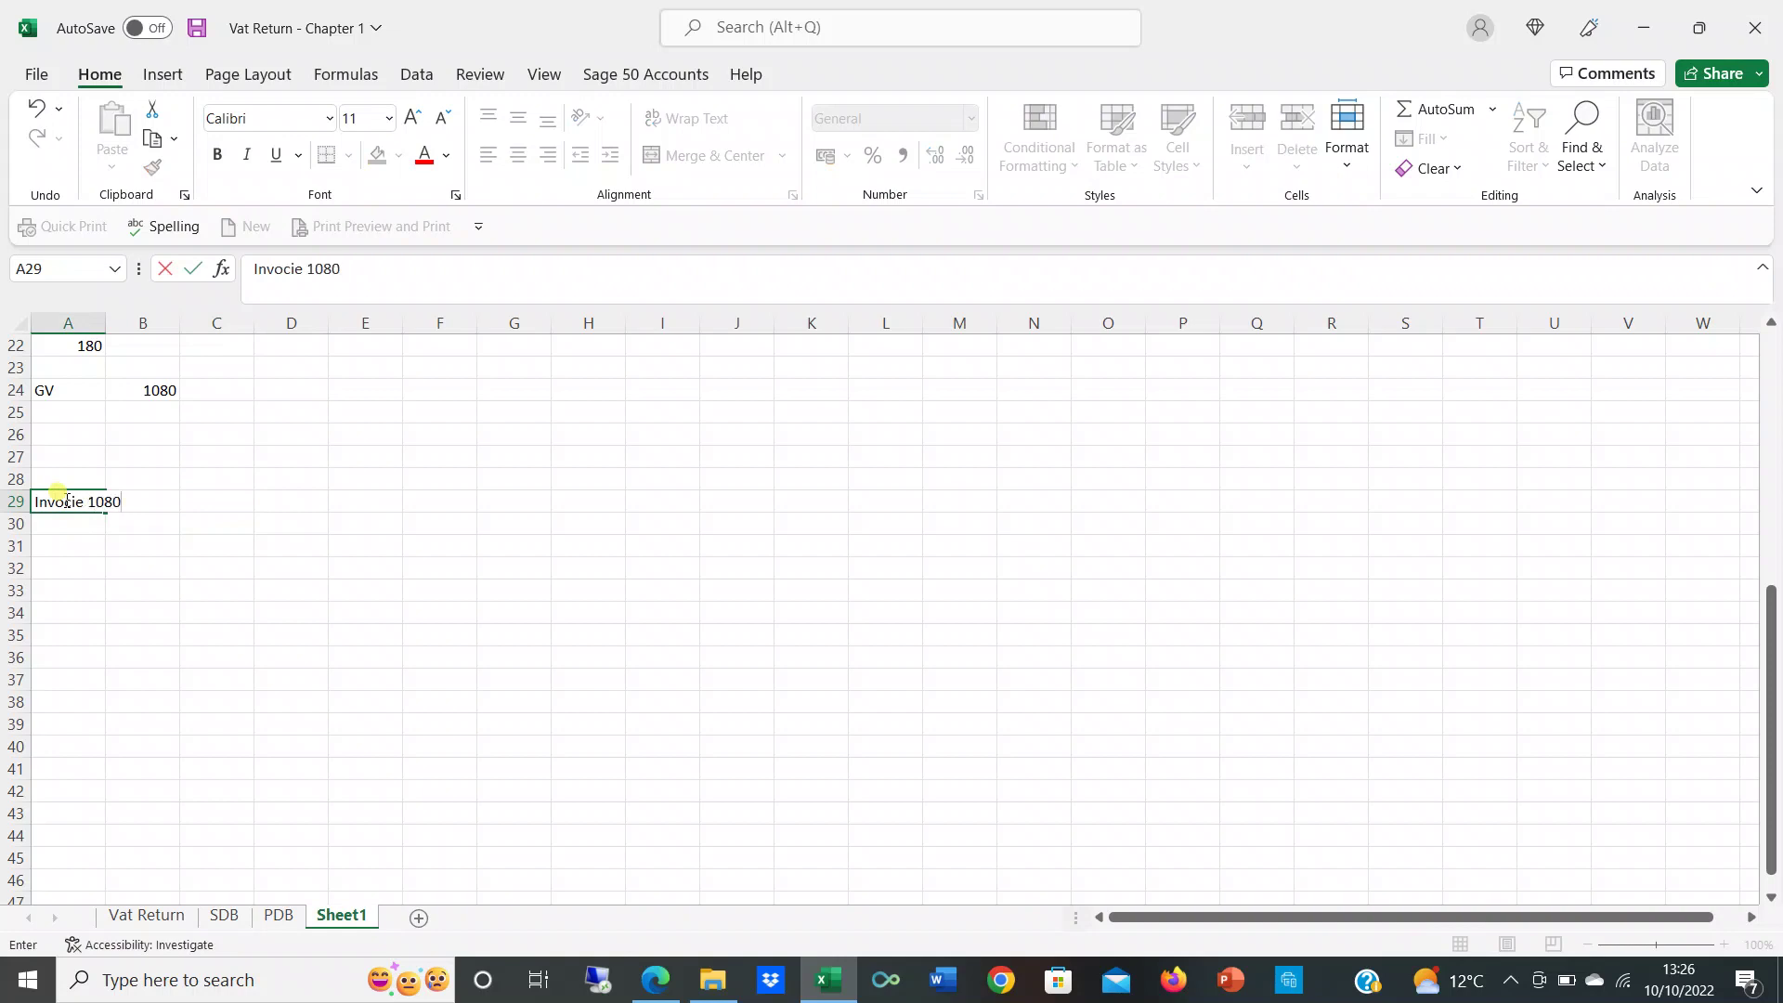
key("Return")
key("Return")
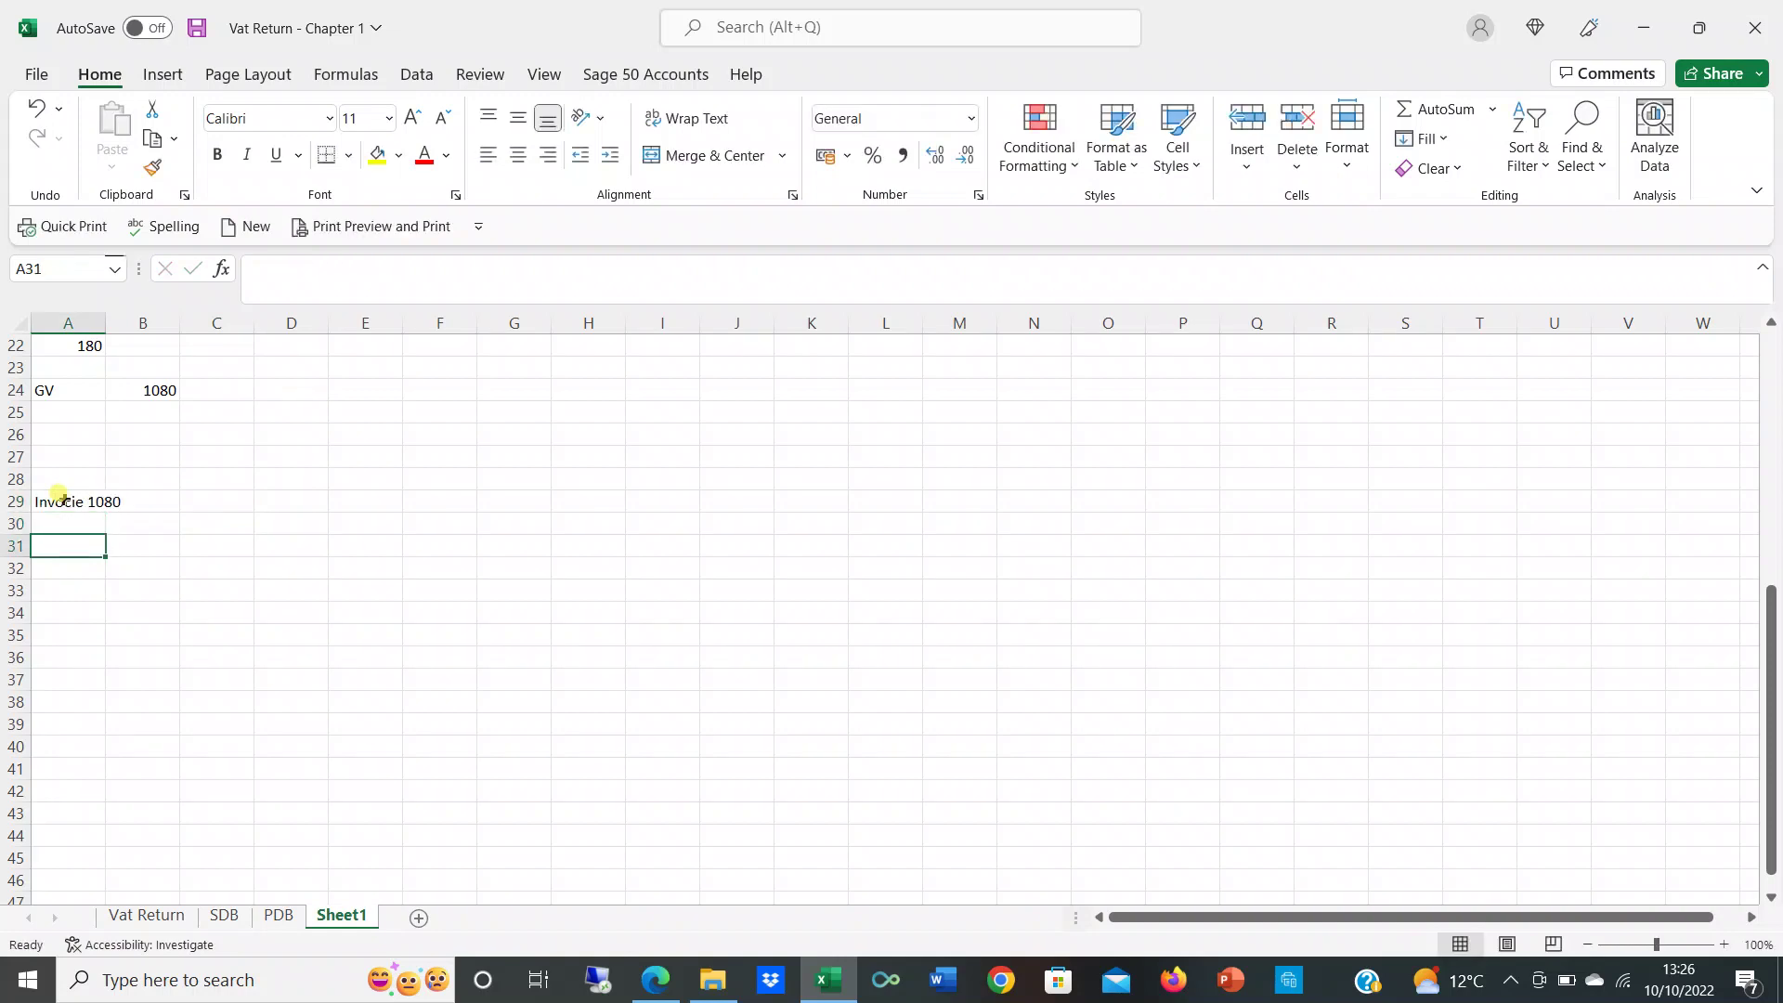
Step: Enter the heading "Settlement discount" in cell A31
type("Settlement discount")
key("Return")
key("Return")
key("Return")
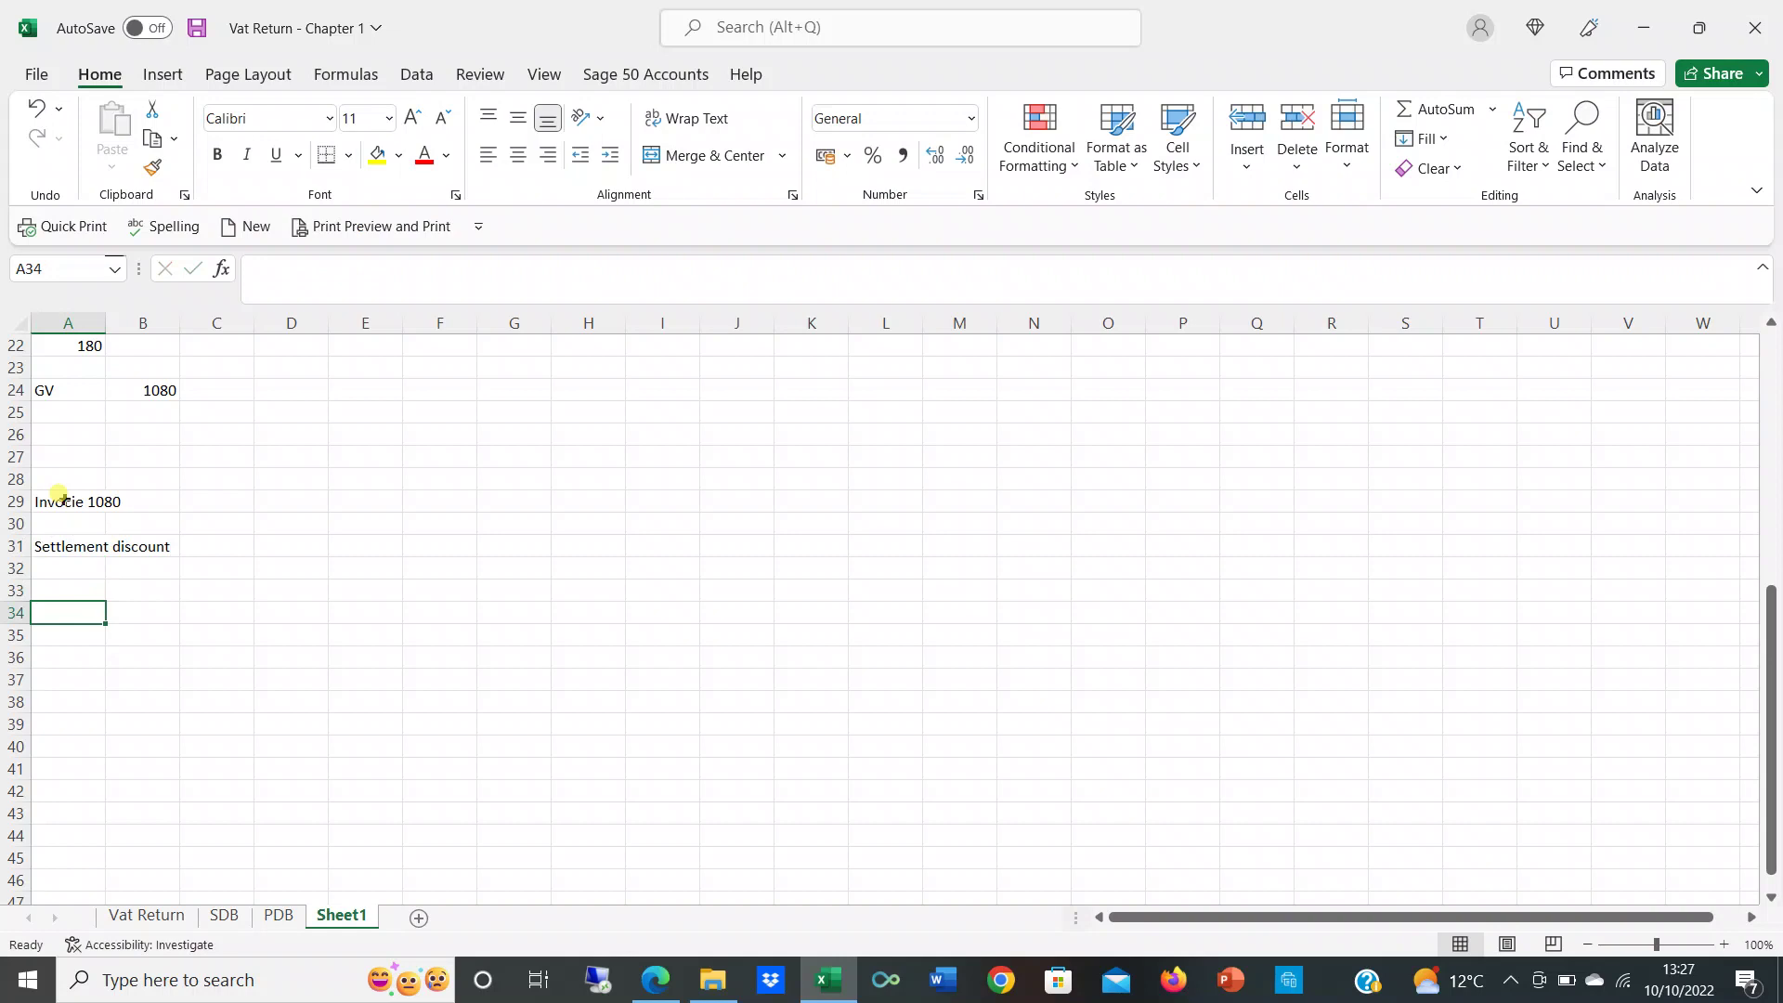
Step: Enter the settlement discount rate of 25% in cell A33
left_click_drag(74, 543, 142, 539)
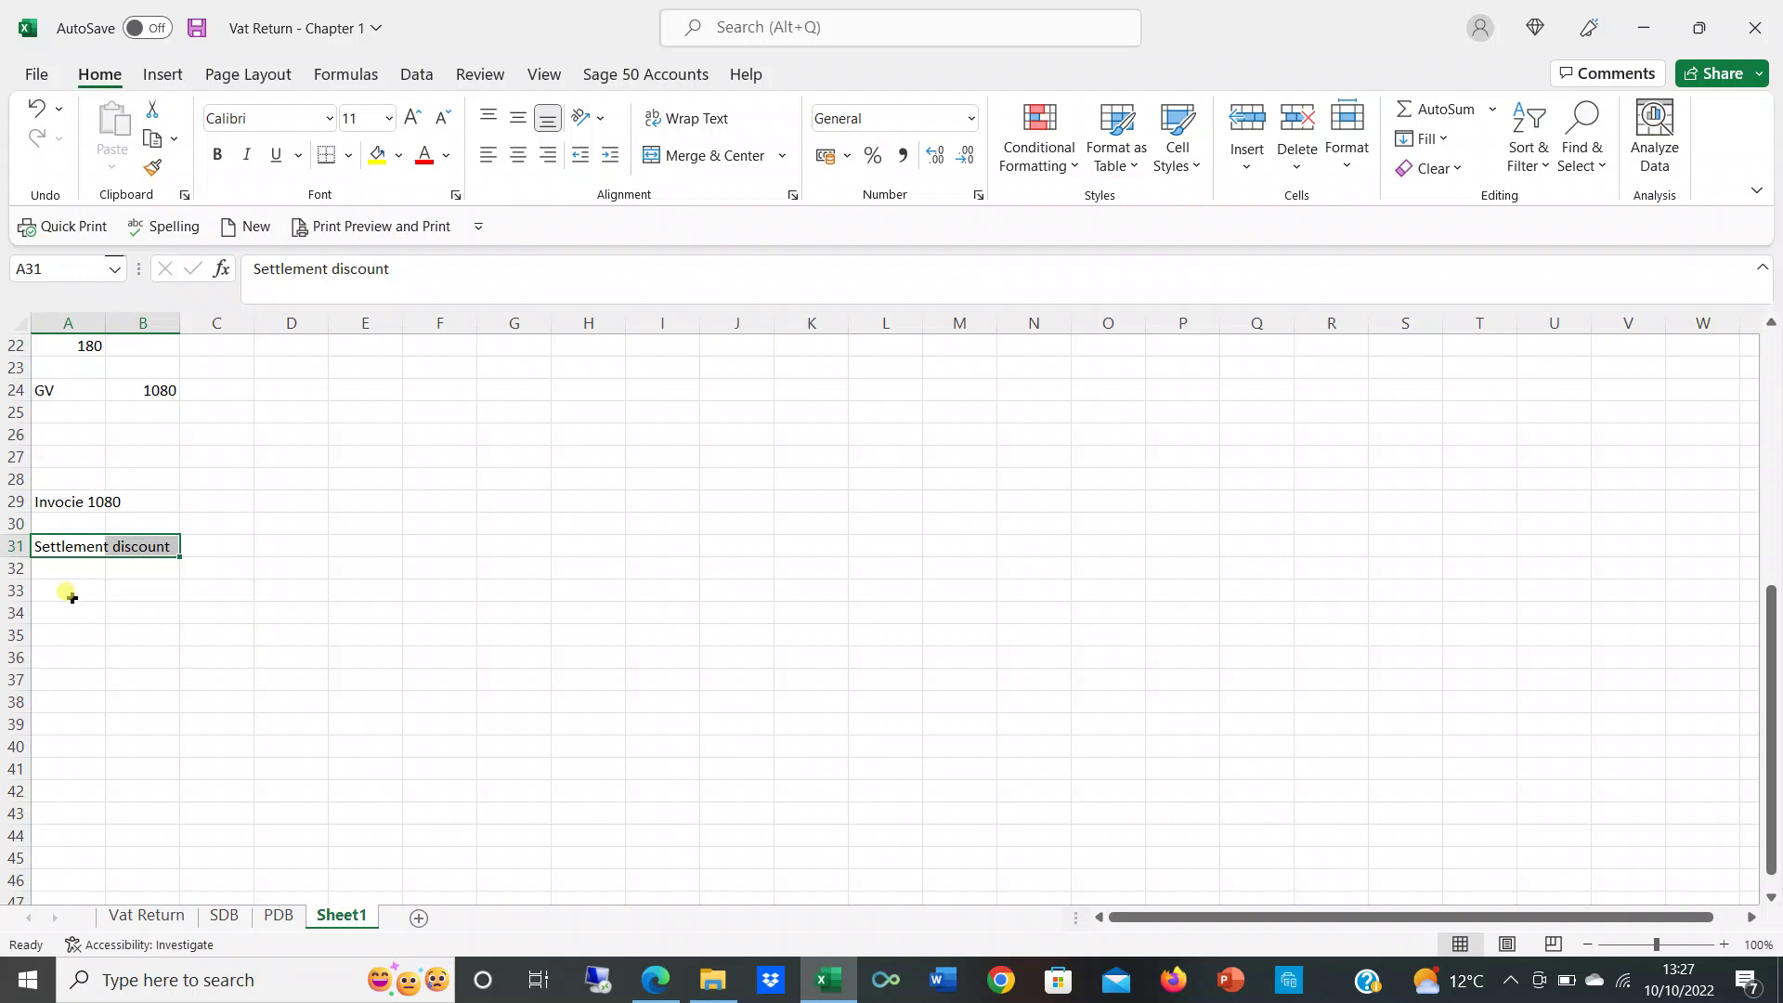
left_click(71, 595)
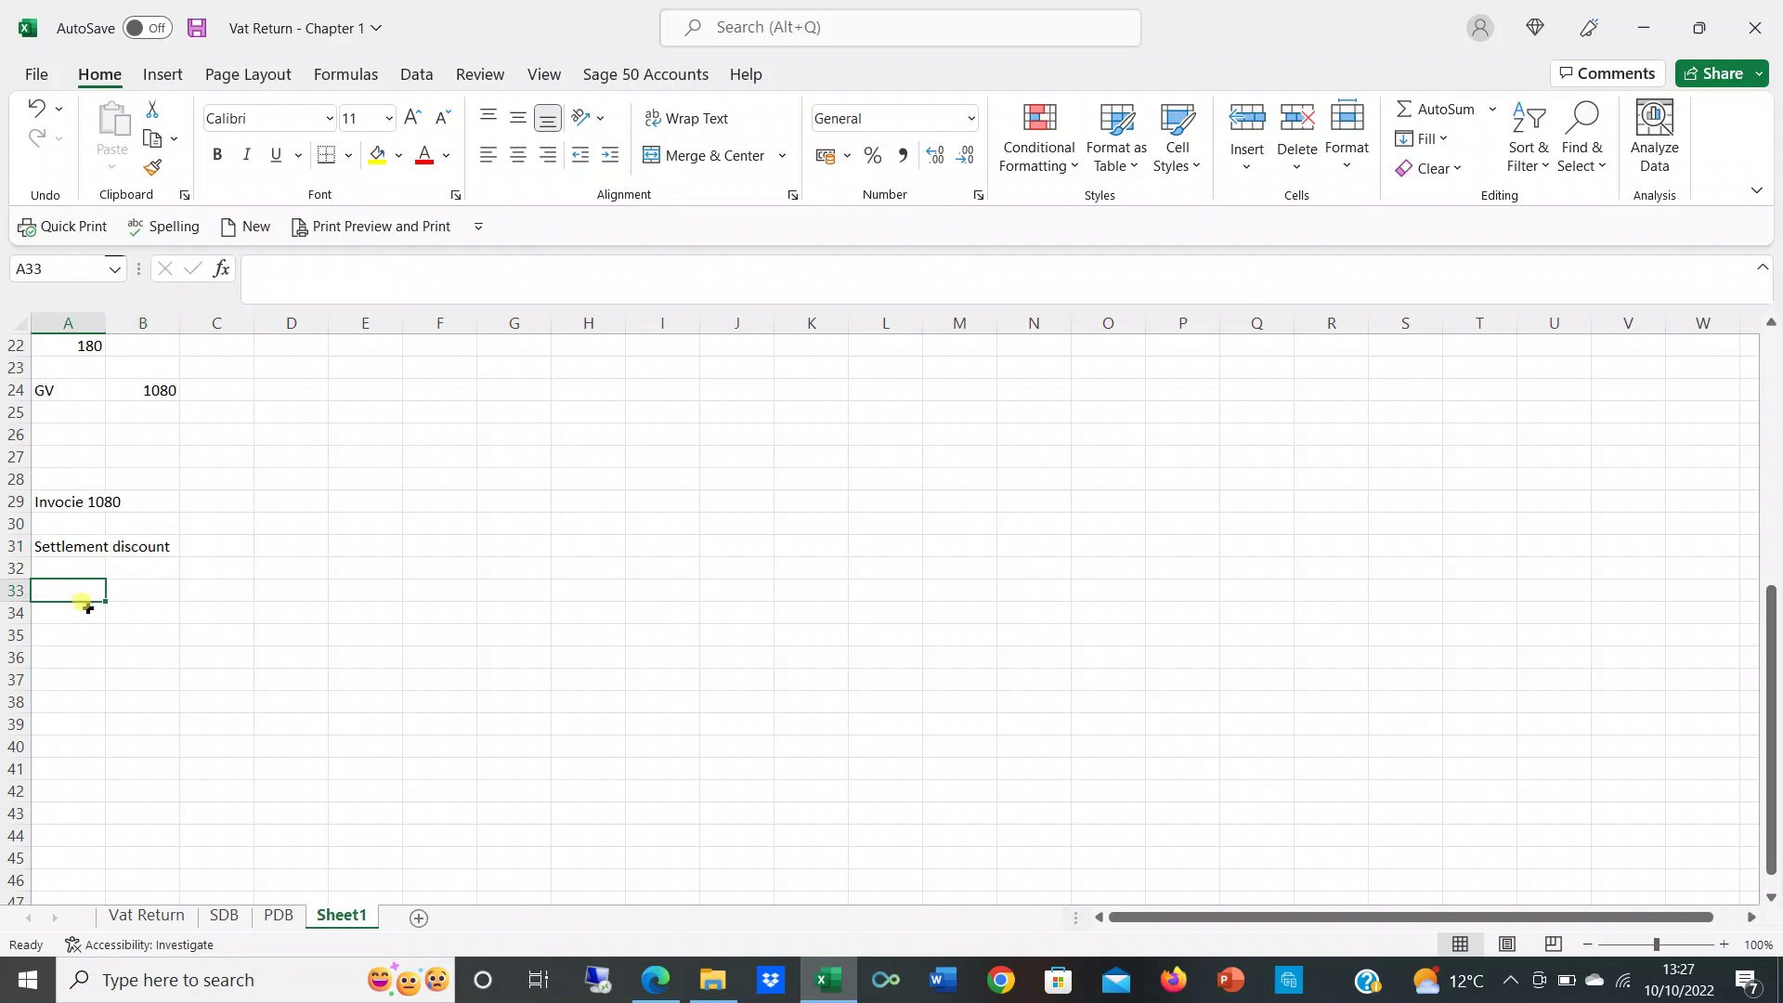
type("25")
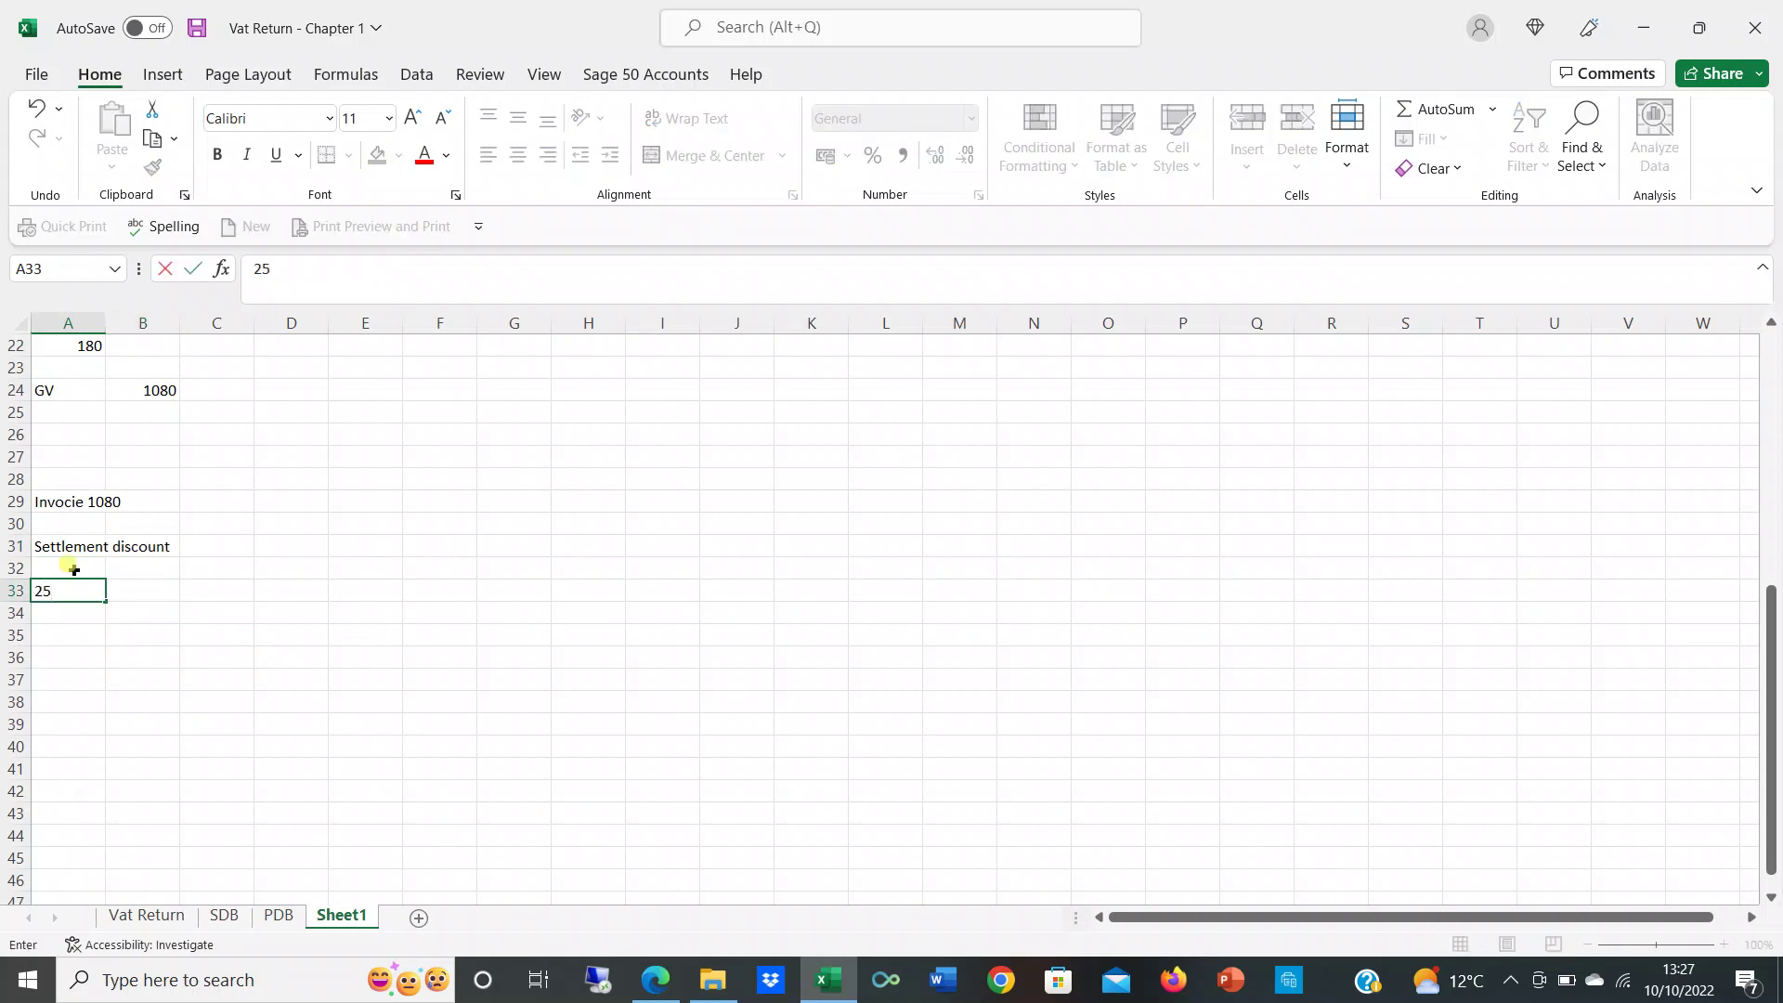
type("%")
key("Return")
key("Return")
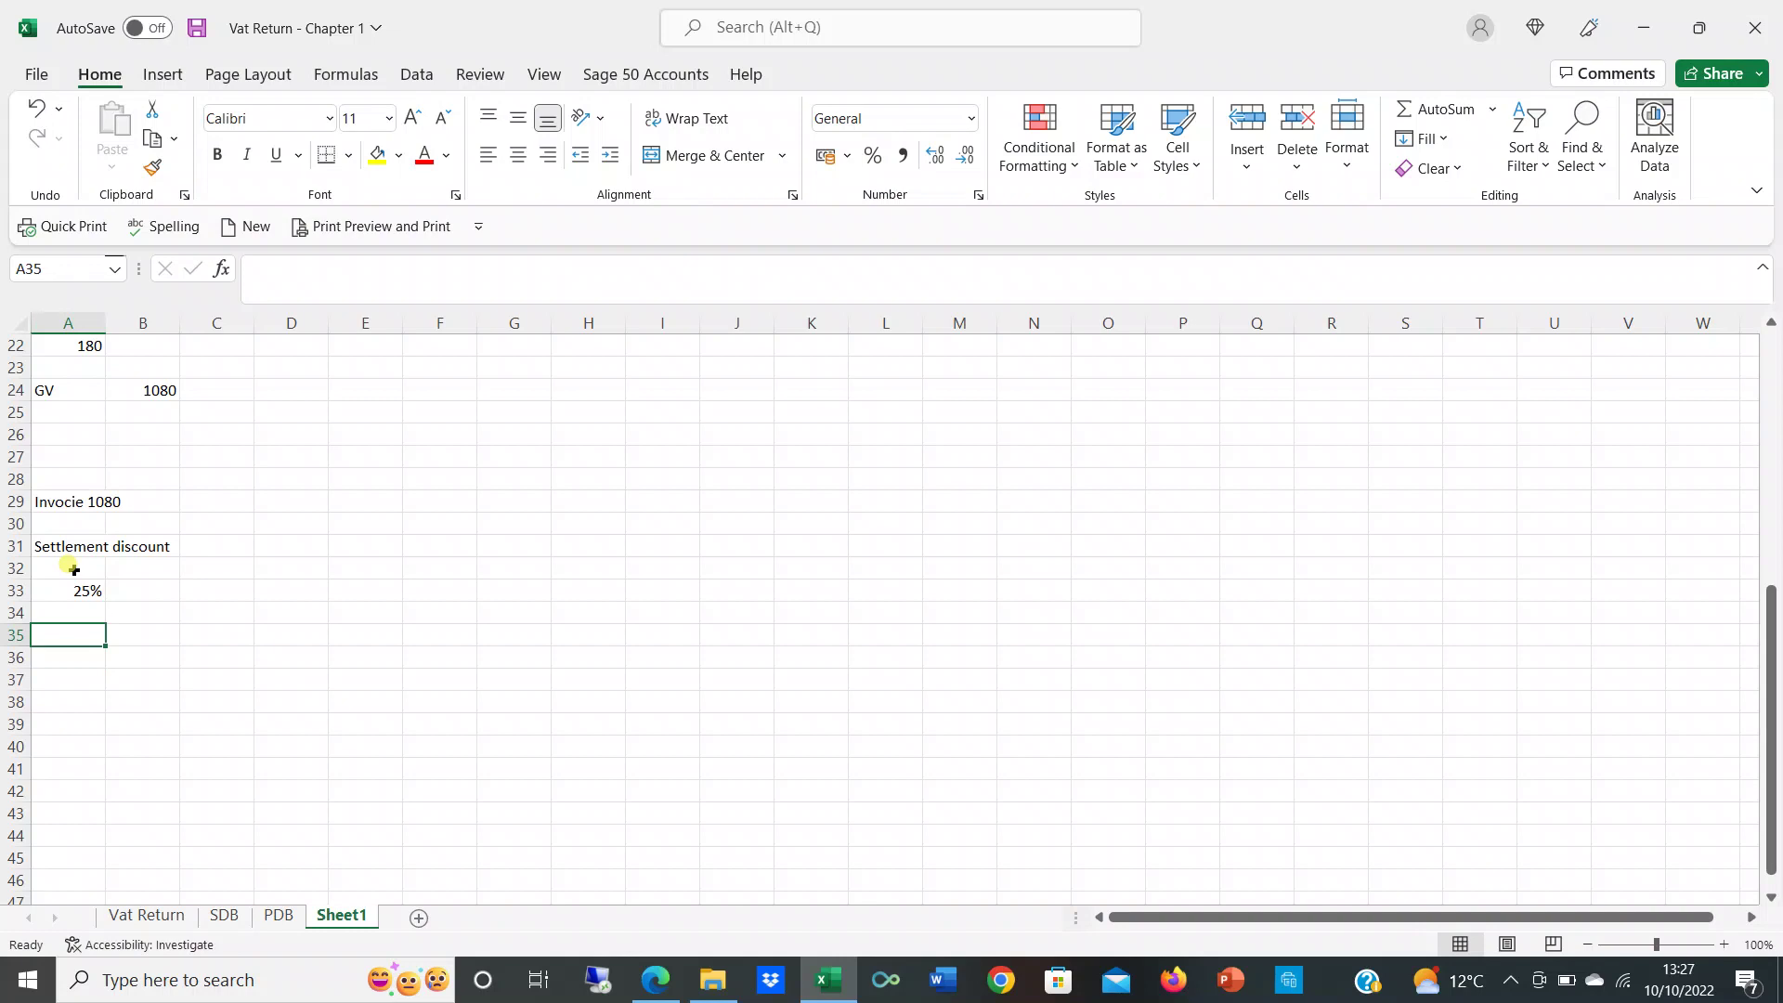
Step: Enter the scenario heading "In case discount is not availed" in cell A35
type("In")
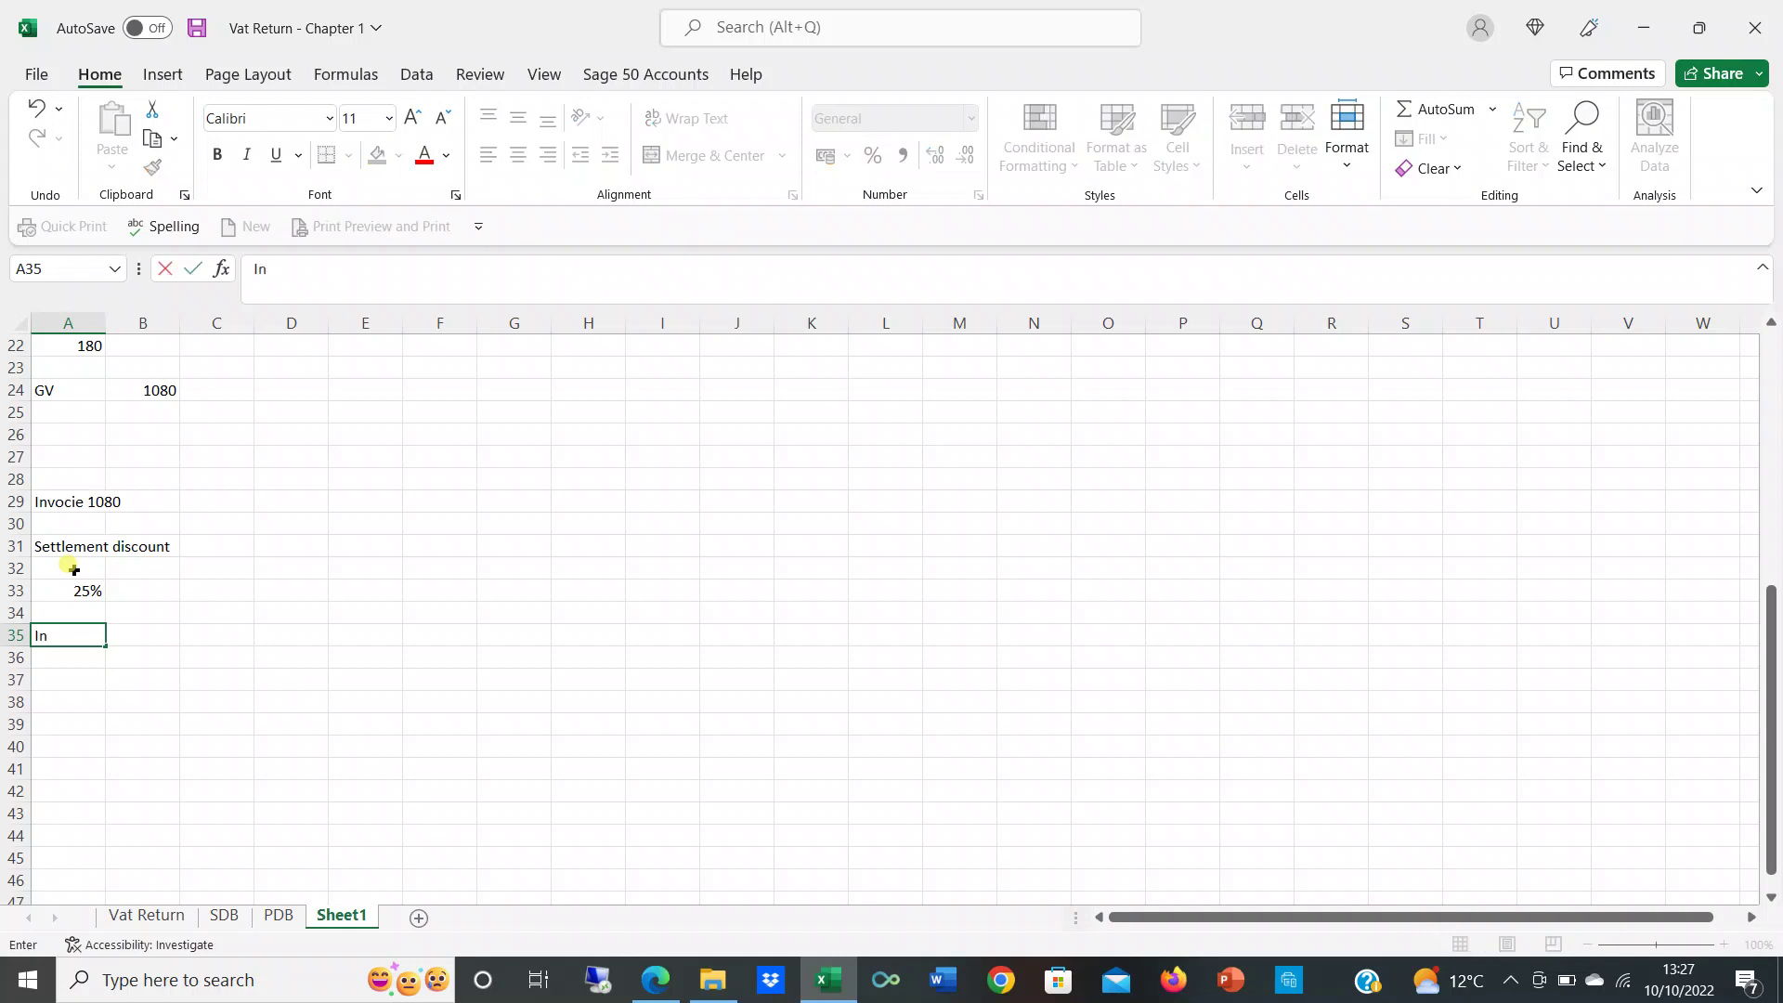
type(" case discount is not")
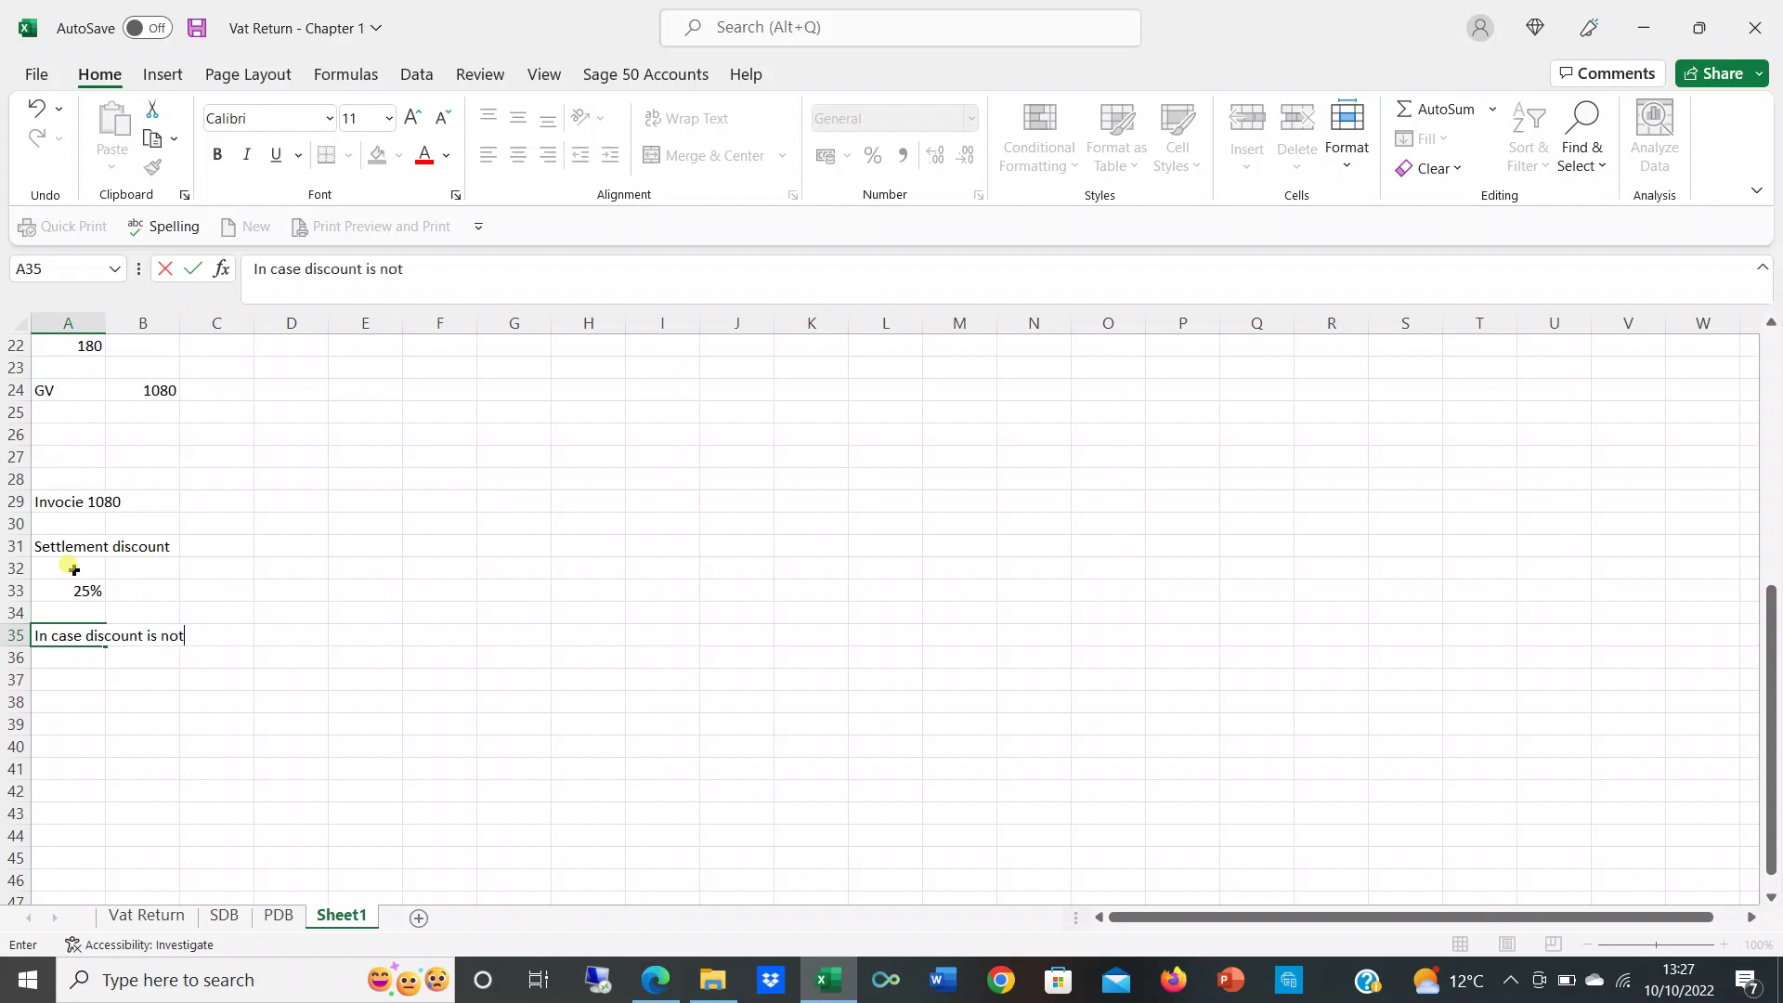
type(" avalie")
key("BackSpace")
key("BackSpace")
key("BackSpace")
type("il")
key("BackSpace")
key("BackSpace")
key("BackSpace")
type("ile")
key("Return")
key("Return")
Step: Enter the text "Invoice = 1080" in cell A37 for the case without discount
type("=")
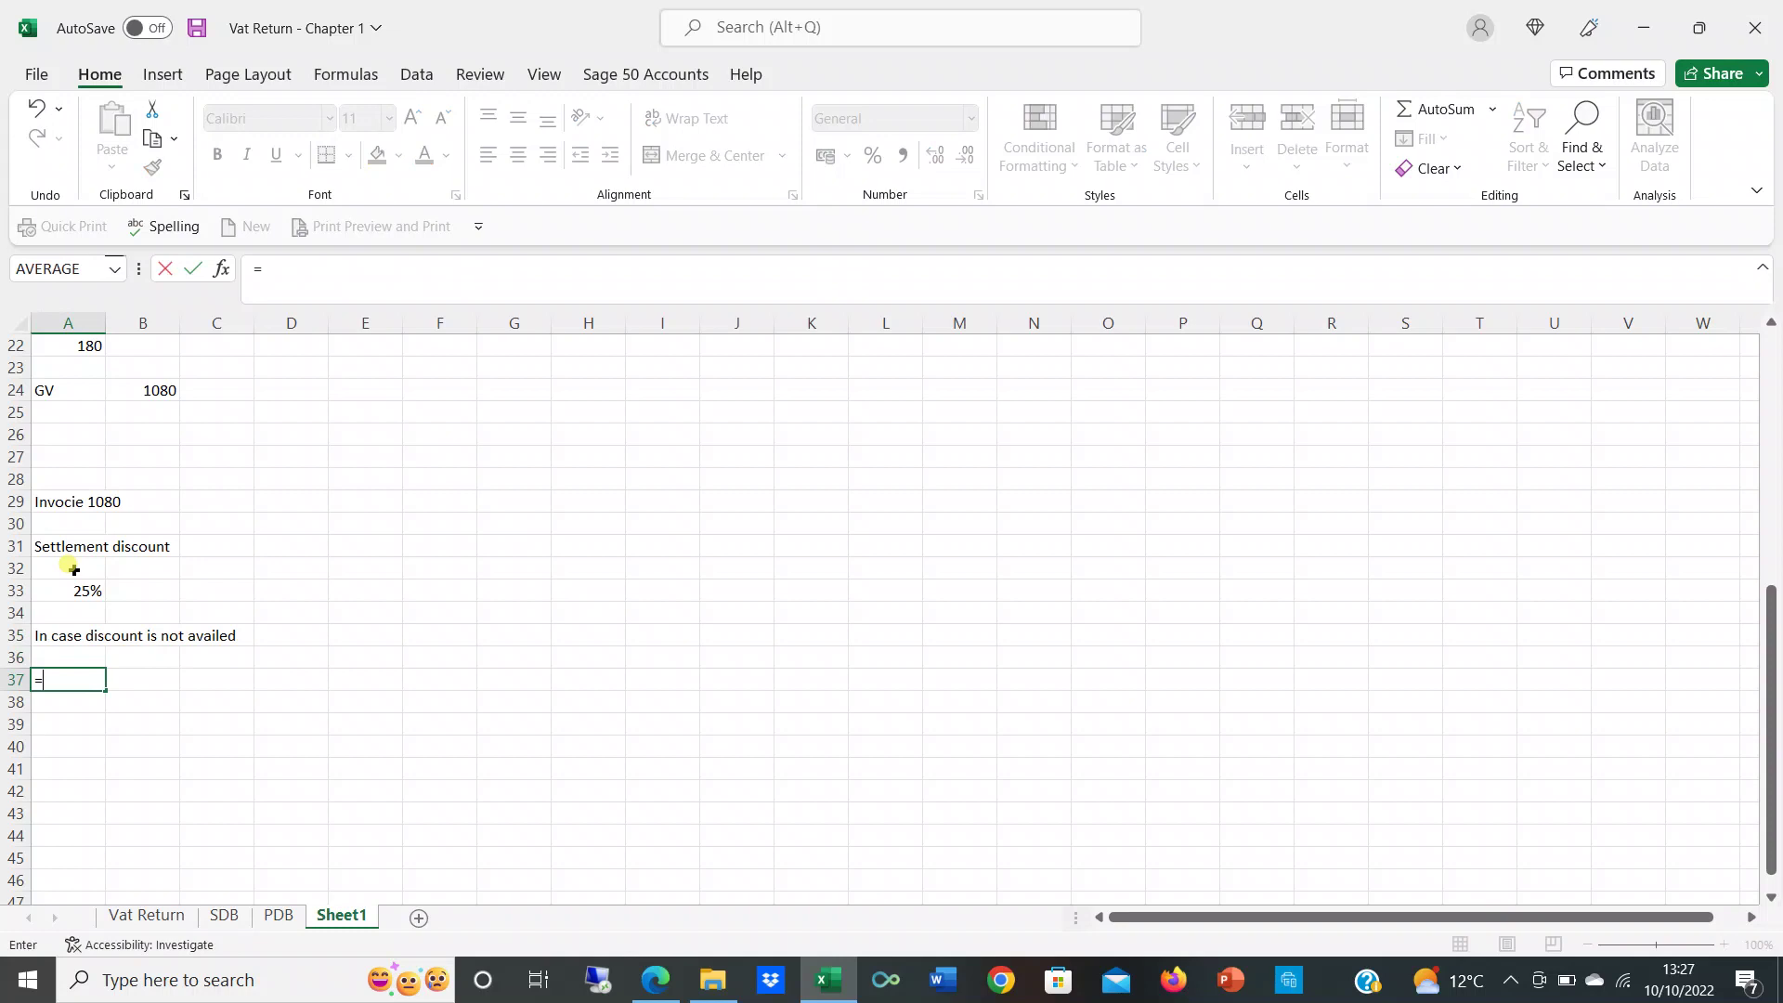
key("BackSpace")
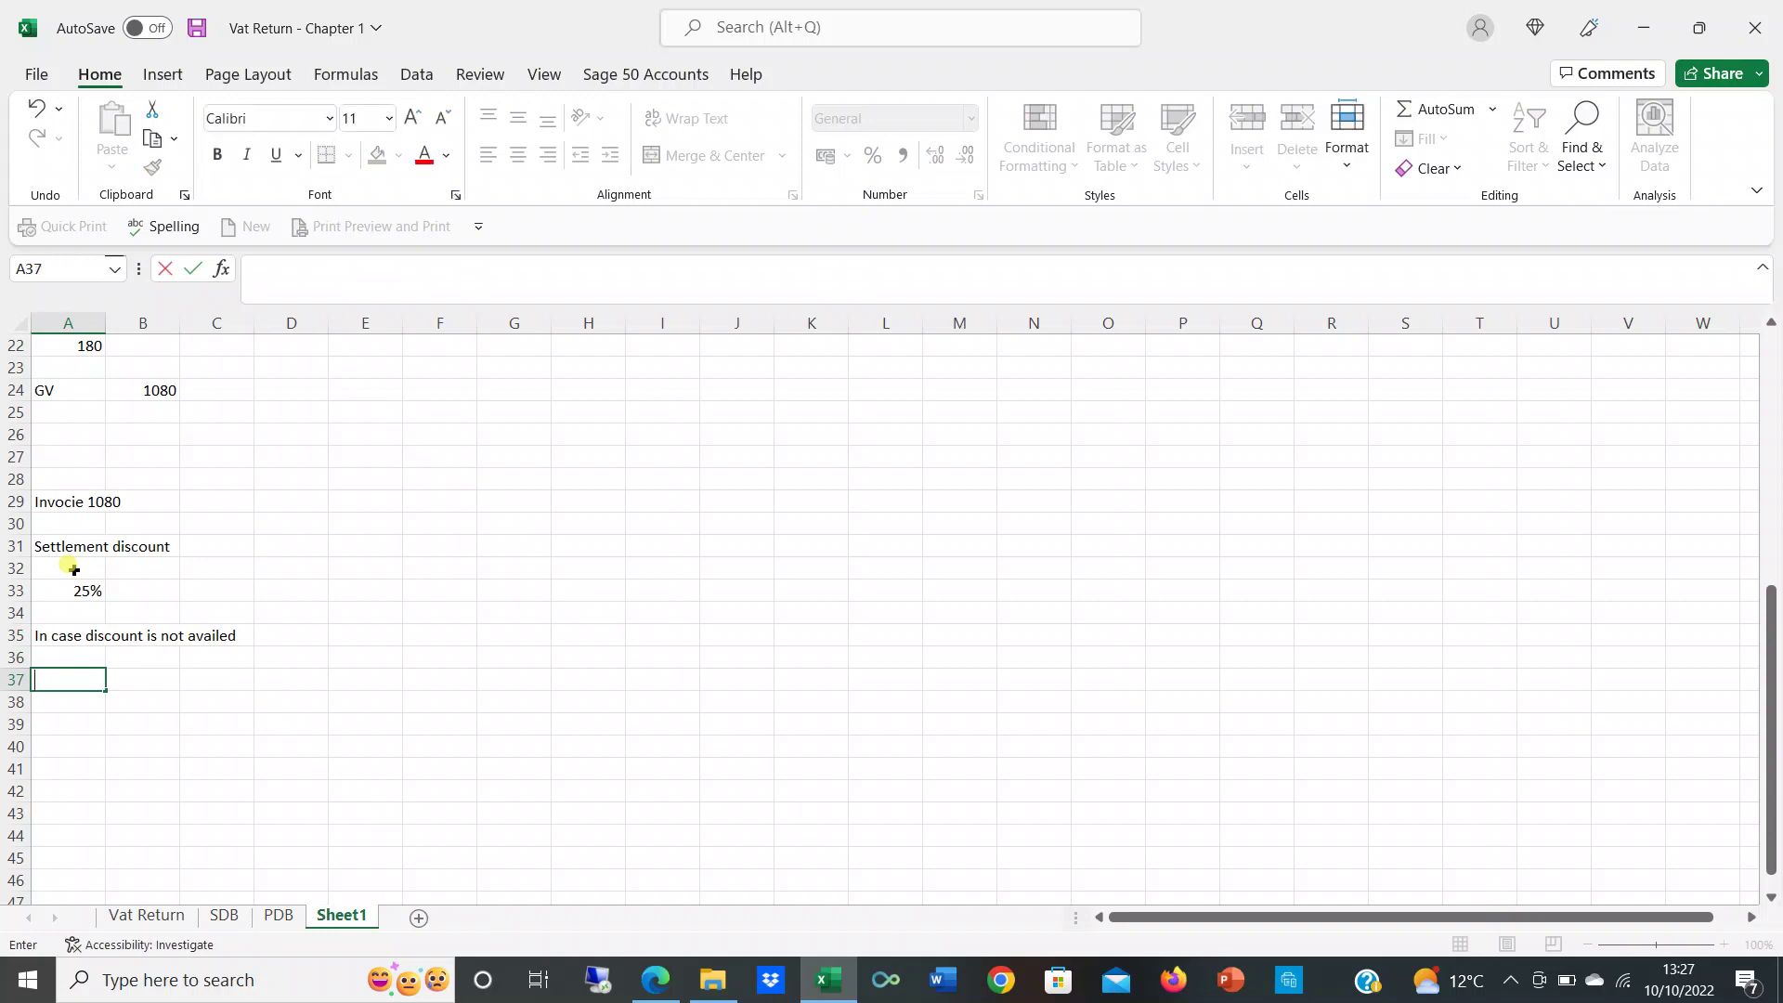
type("Invoice = 1080")
key("Return")
key("Return")
key("Return")
Step: Enter the scenario heading "In case discount is taken" in cell A40
type("In case d")
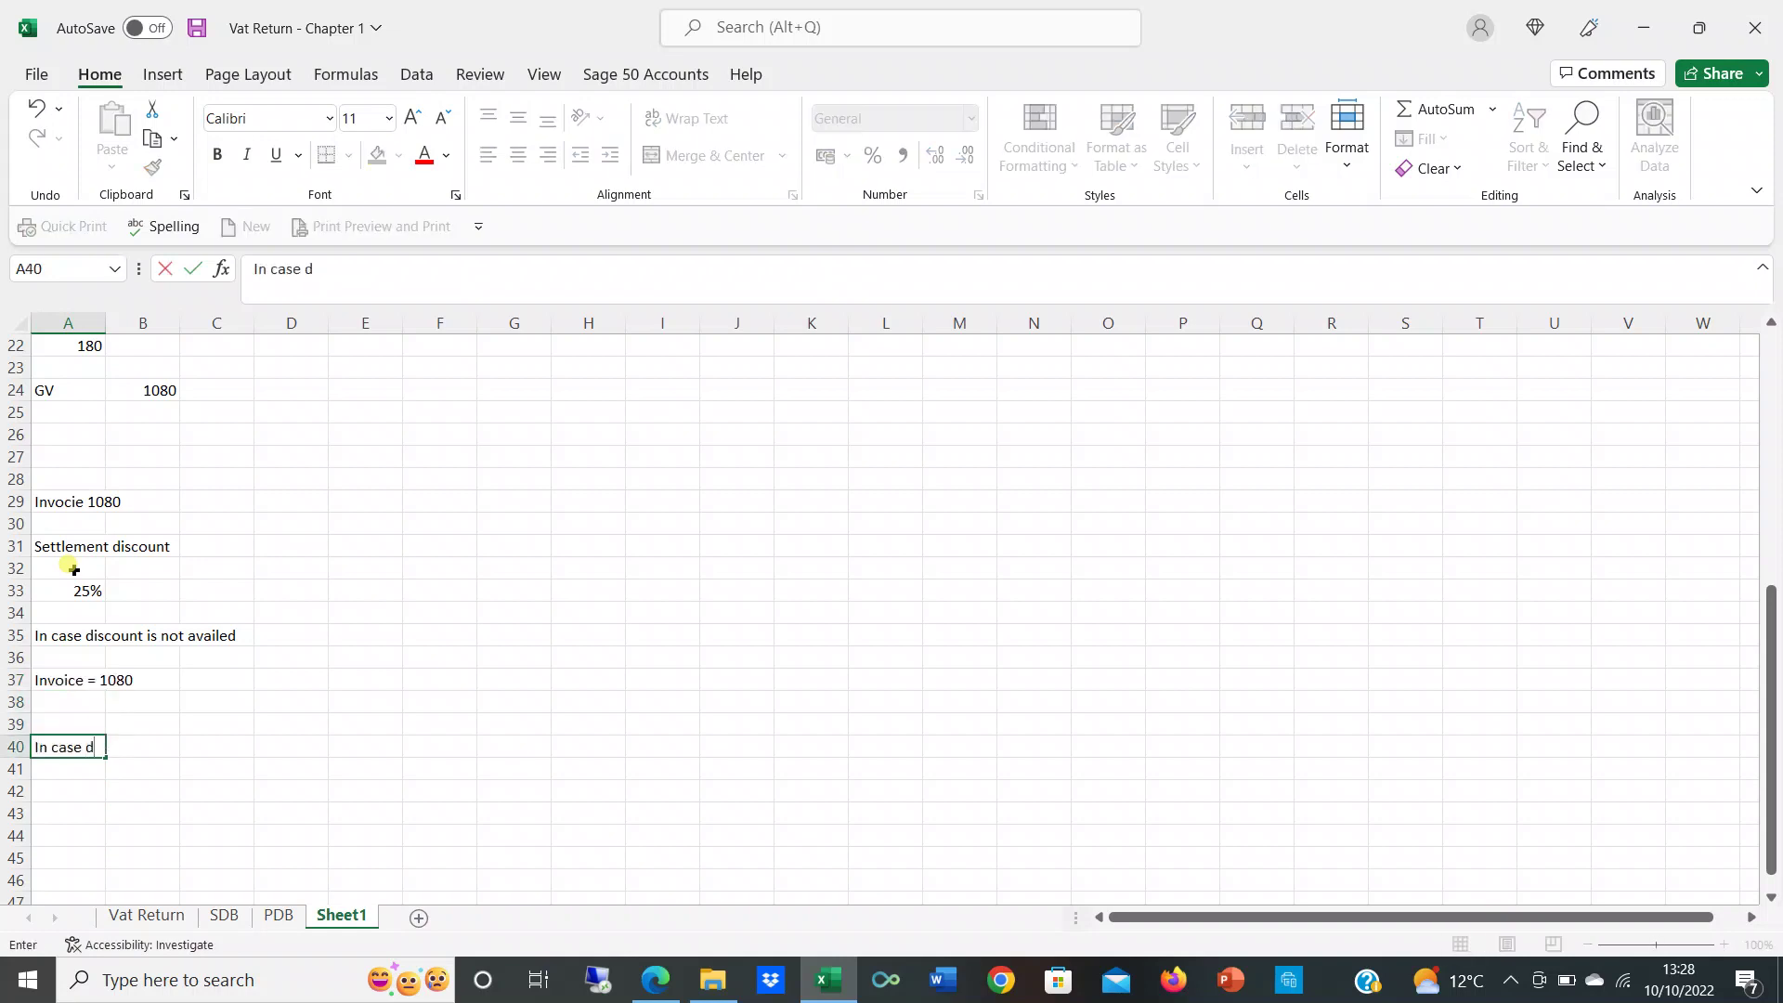
type("iscount is takn")
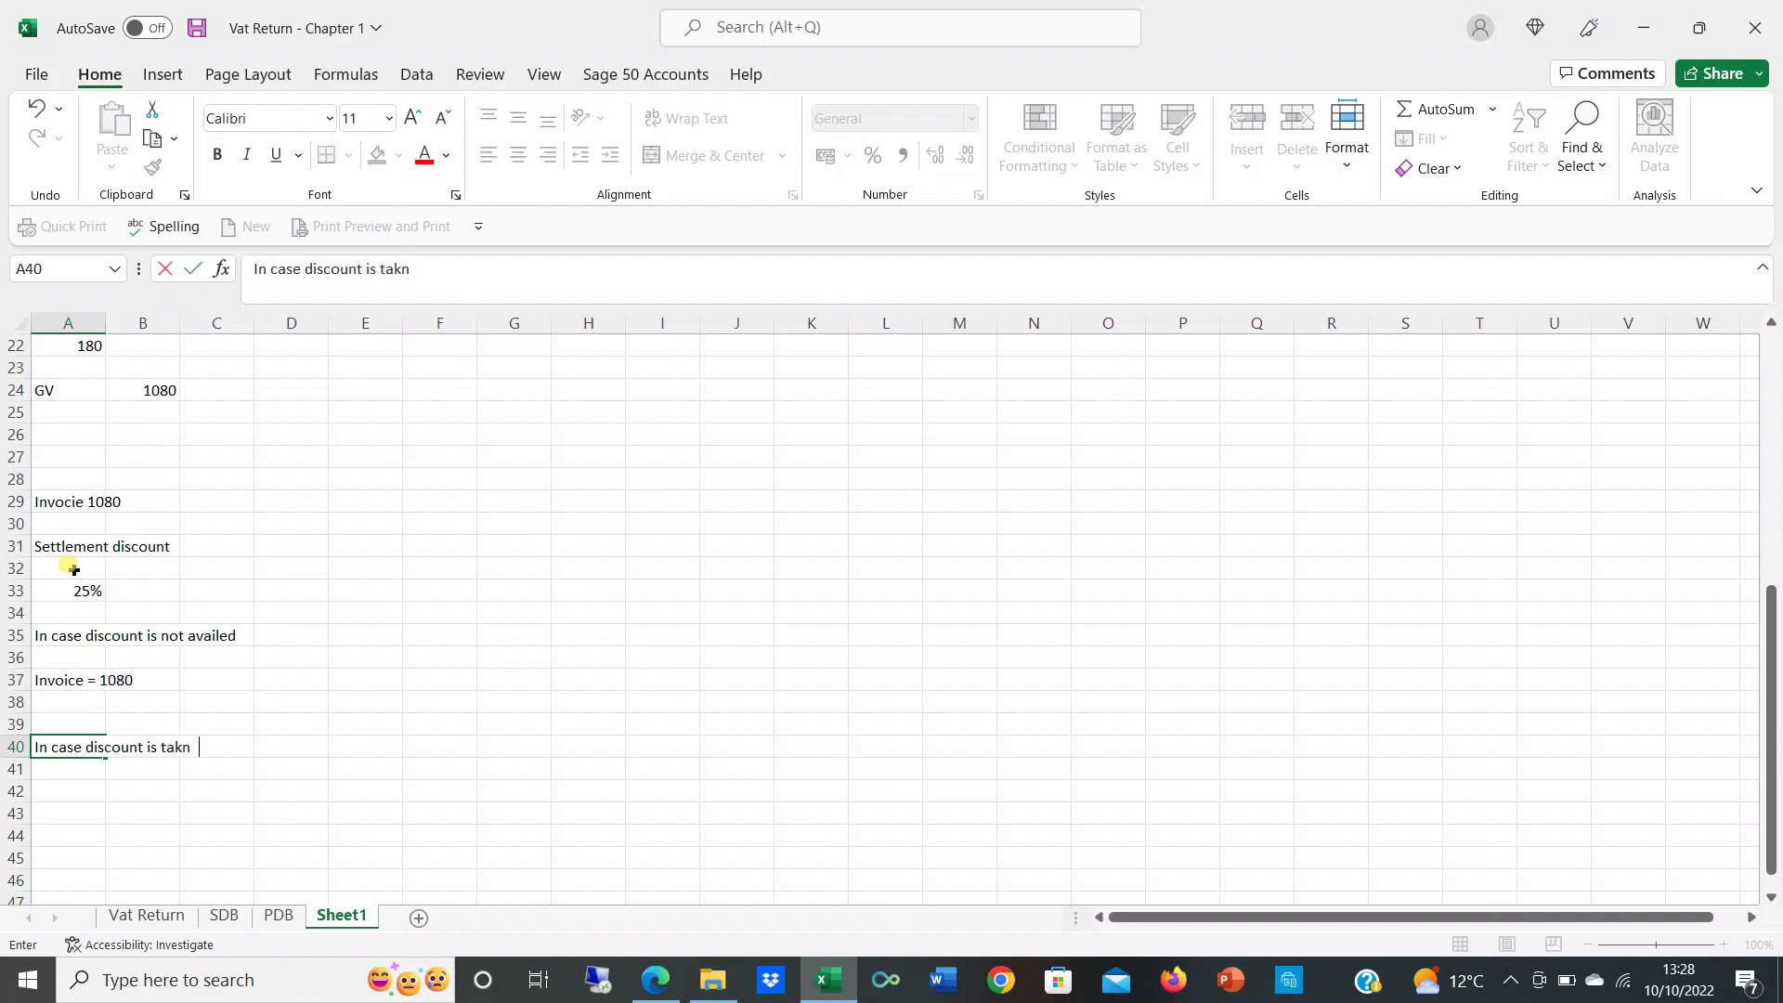
key("BackSpace")
key("BackSpace")
type("en")
key("Return")
key("Return")
Step: Calculate the settlement discount in A42 with the formula =1080*0.25
type("=")
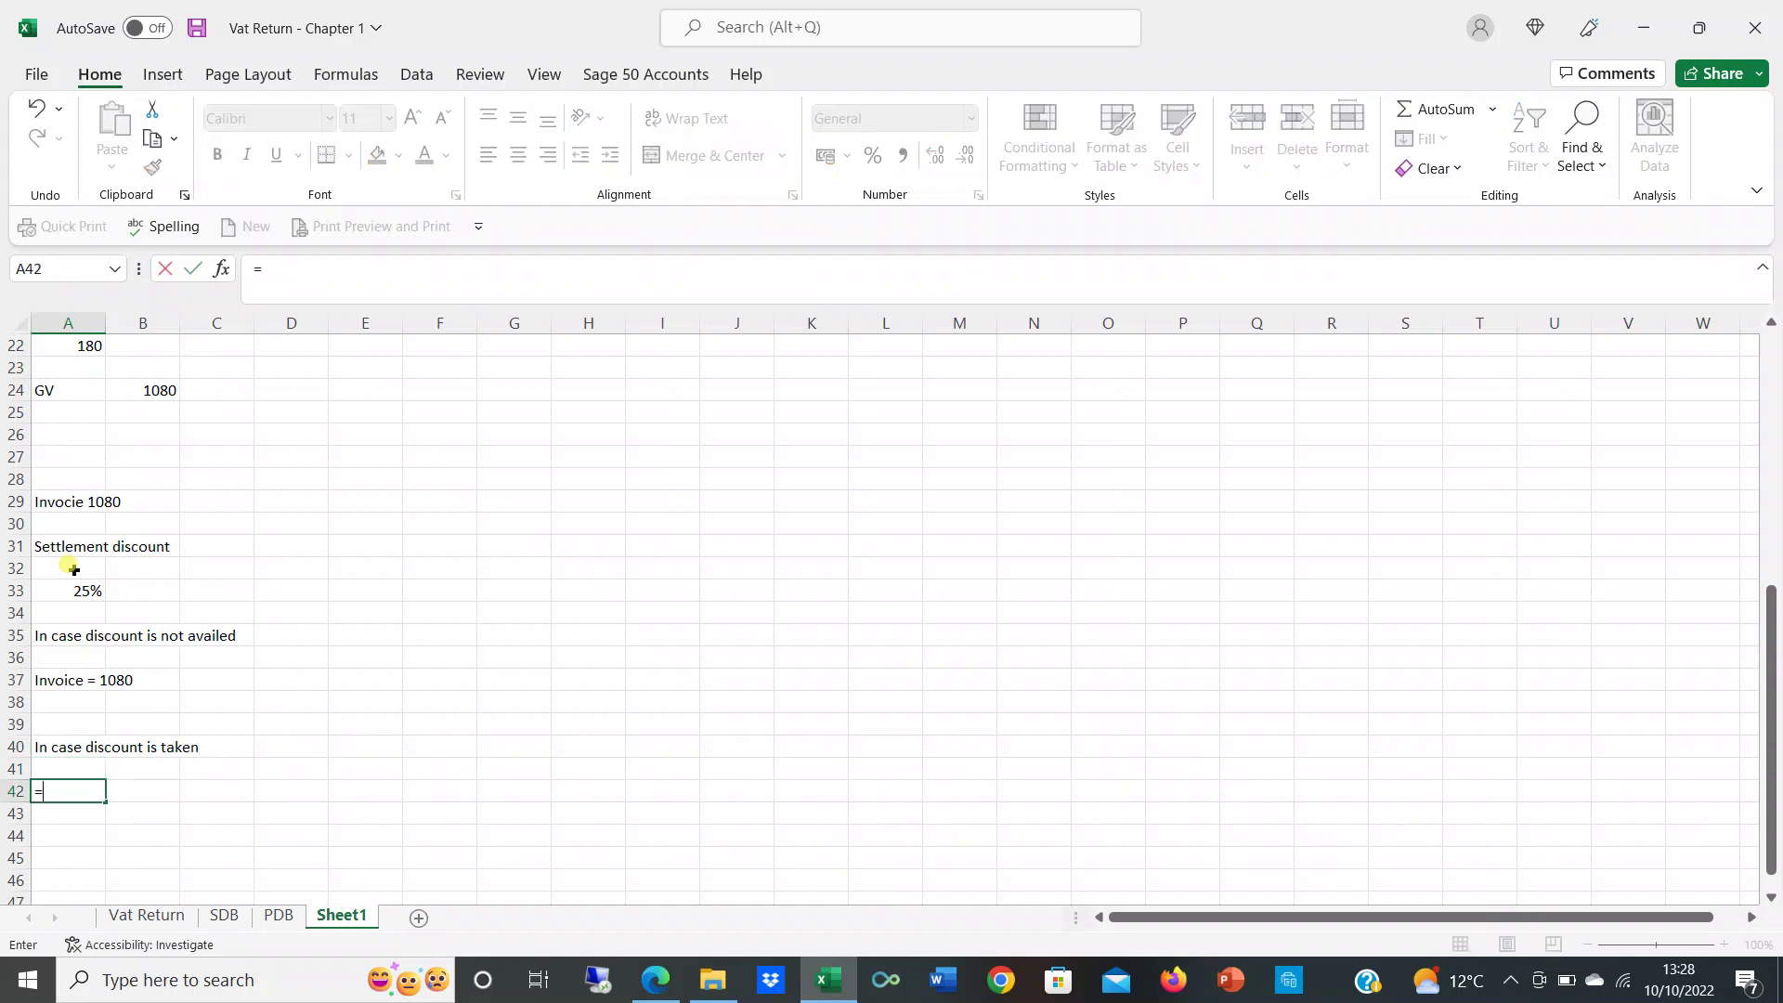
type("1080*0")
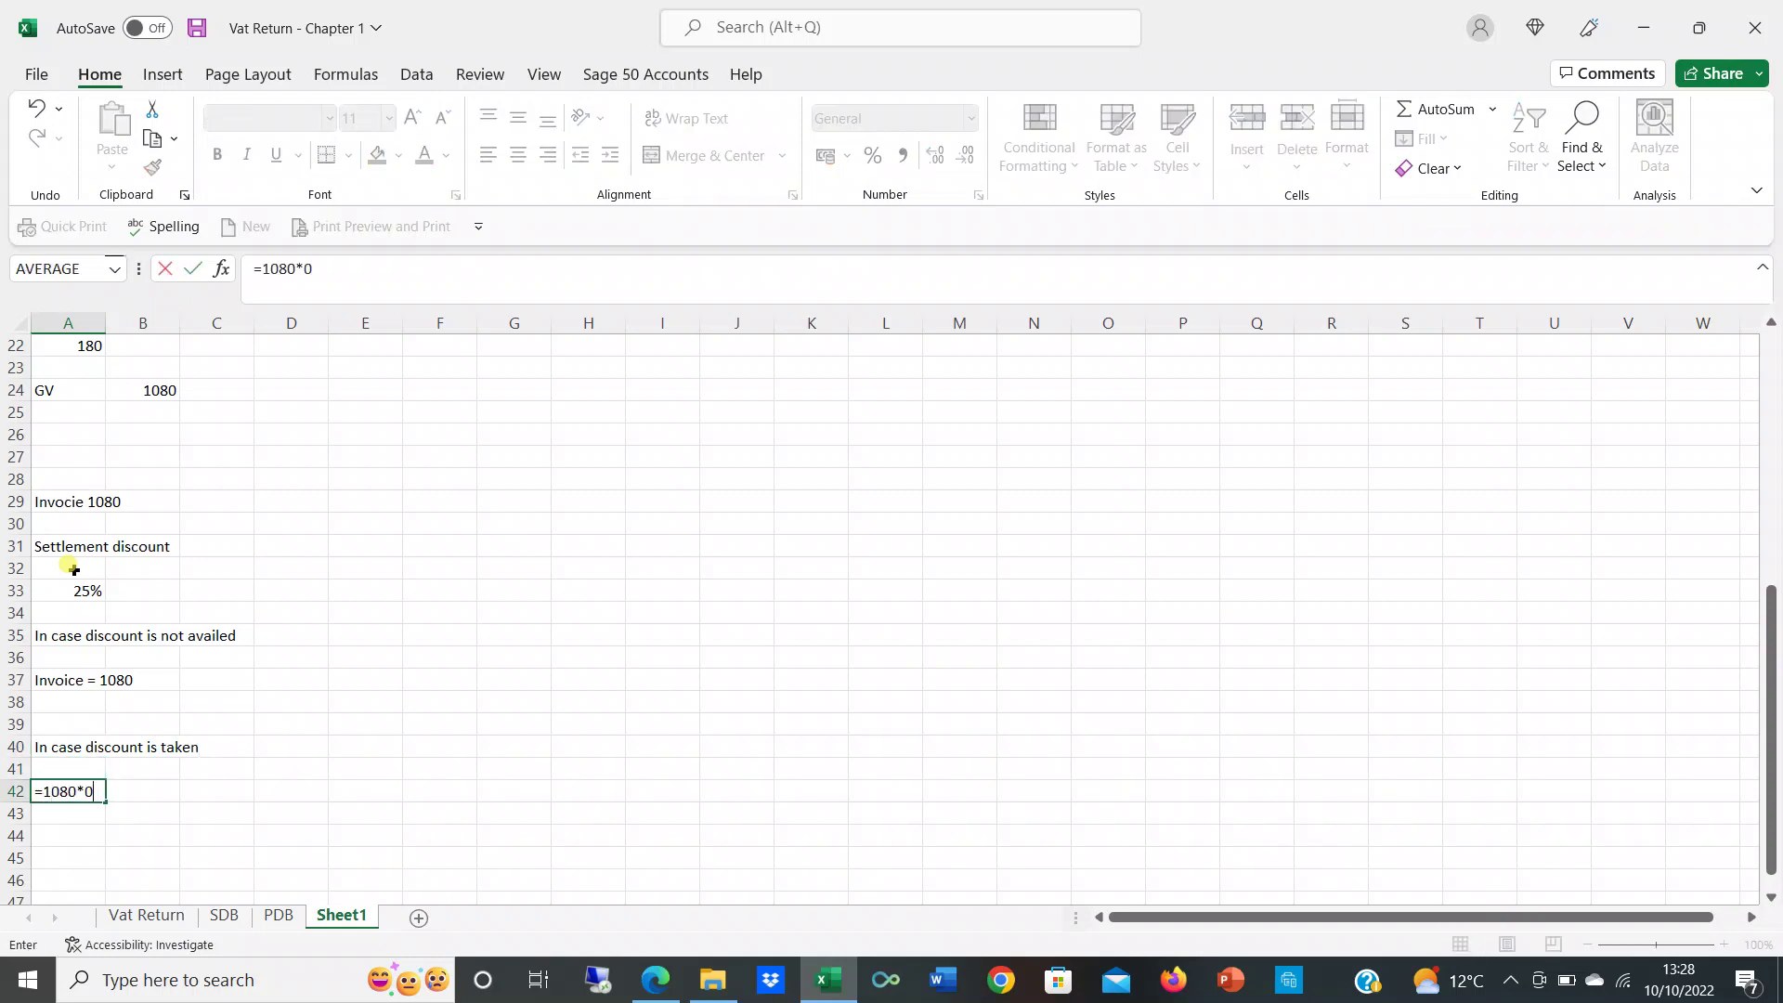
type(".25")
key("Return")
key("Return")
key("Return")
Step: Label the calculated settlement discount with "Disc allowed" in cell B42
key("Up")
key("Up")
key("Up")
key("Right")
type("Disc")
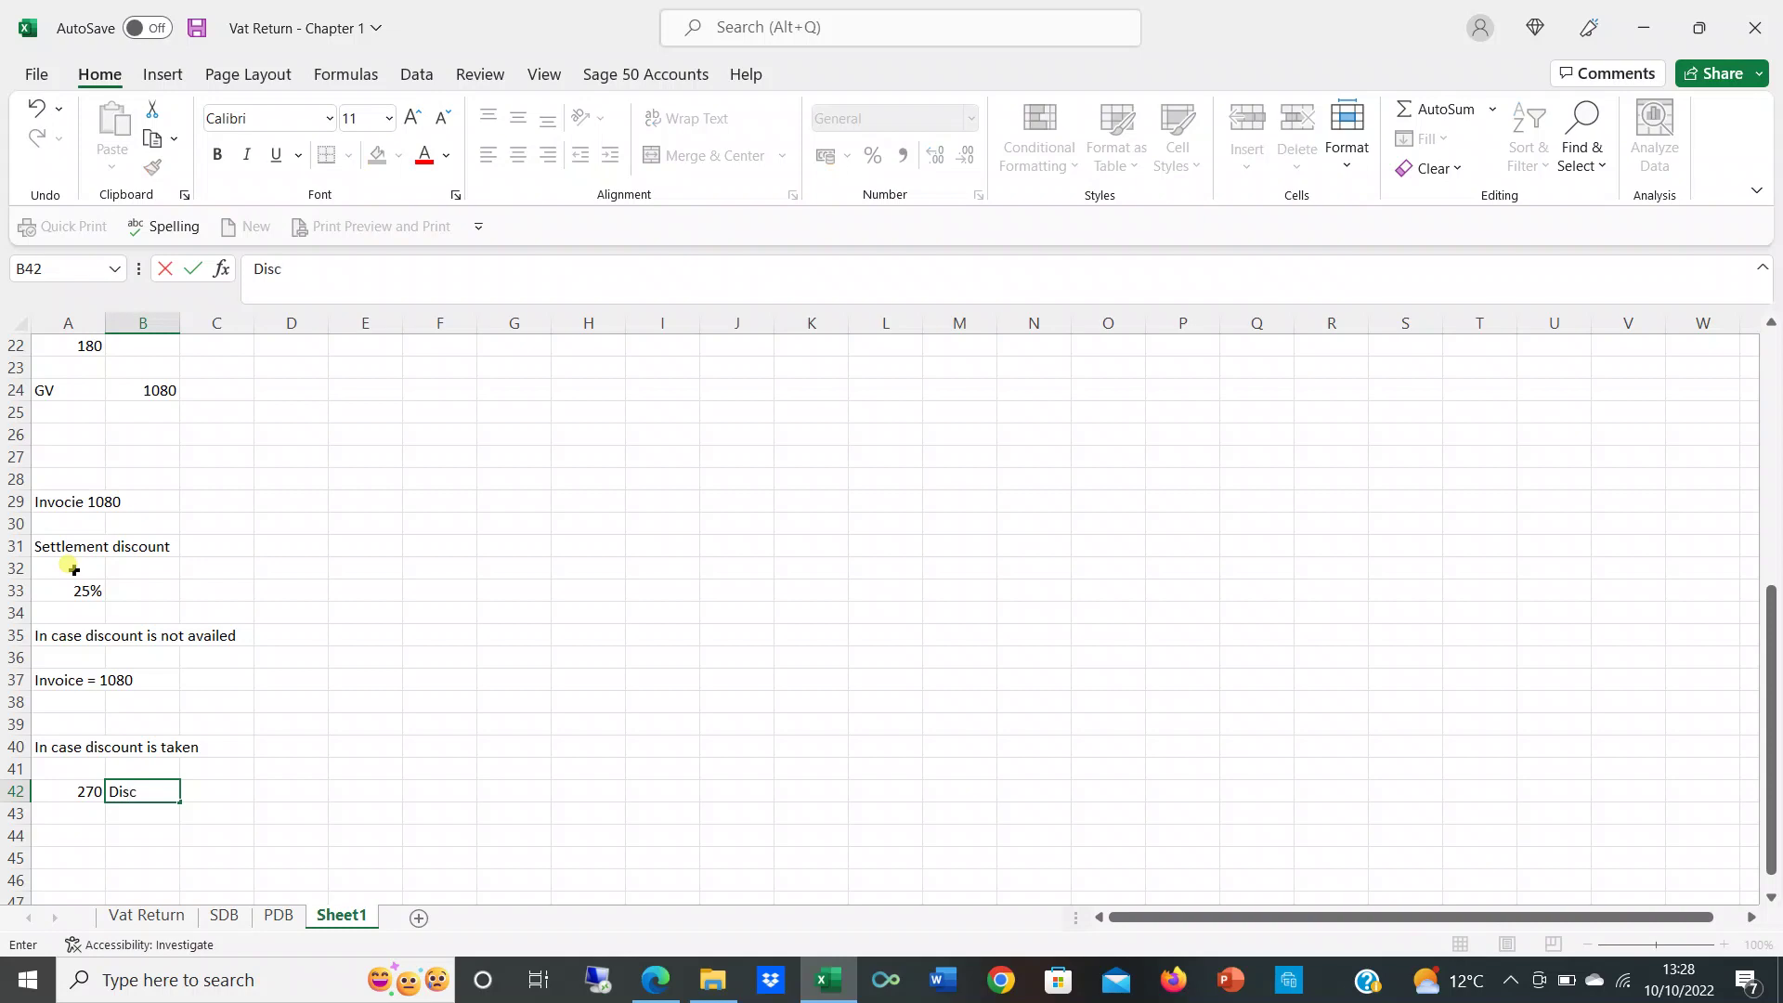
type(" allowed")
key("Return")
Step: Enter the label "Receiveable" in cell A46
key("Down")
key("Down")
key("Down")
key("Left")
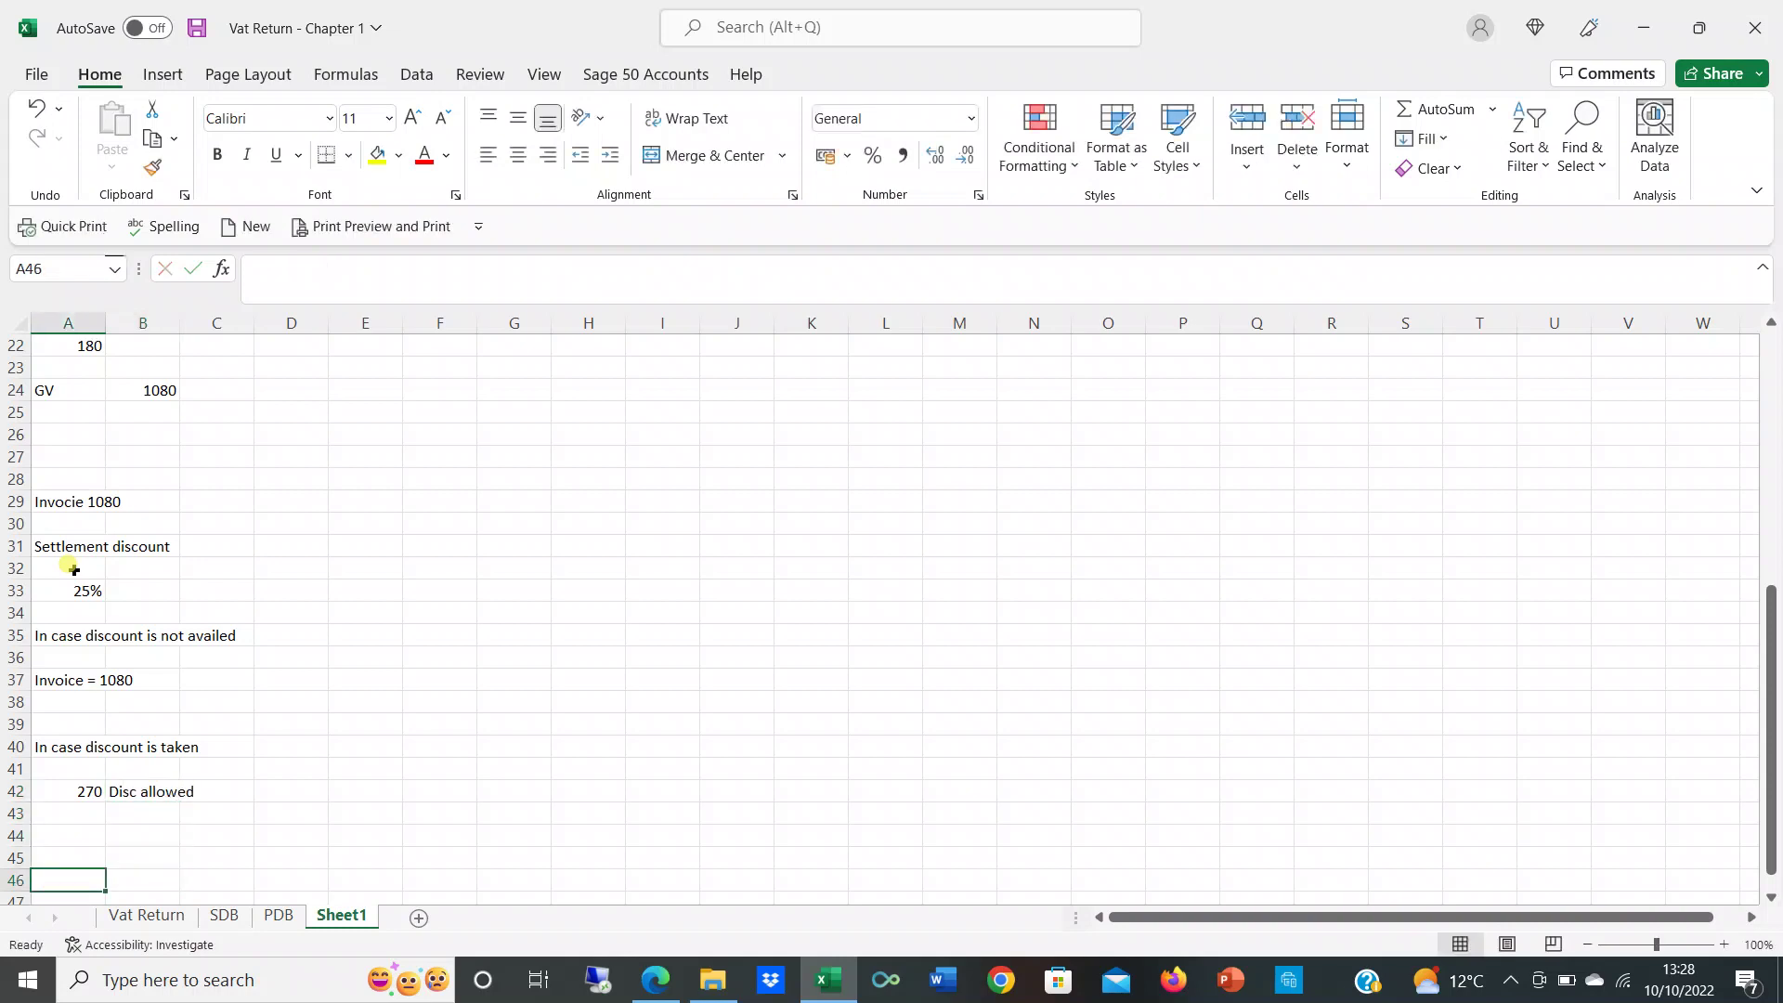
type("N")
key("BackSpace")
type("Receiveable")
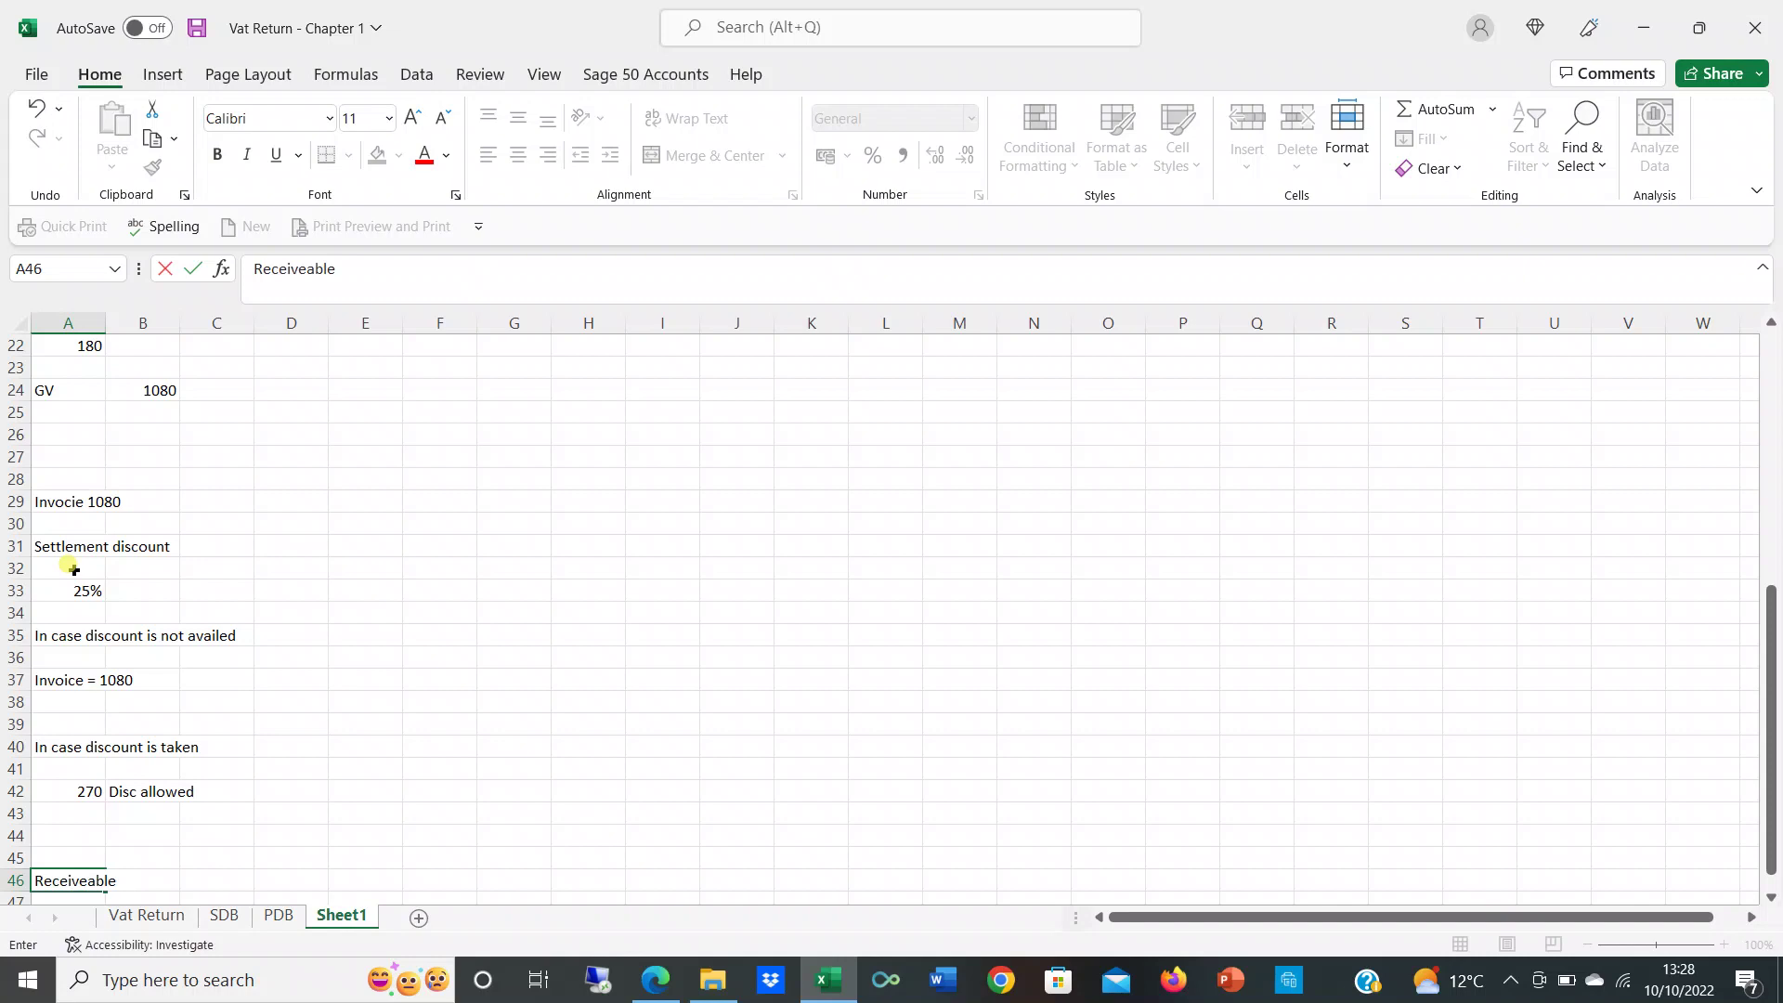
key("Return")
Step: Calculate the receivable amount in C46 with the formula = 1080 -270
key("Up")
key("Right")
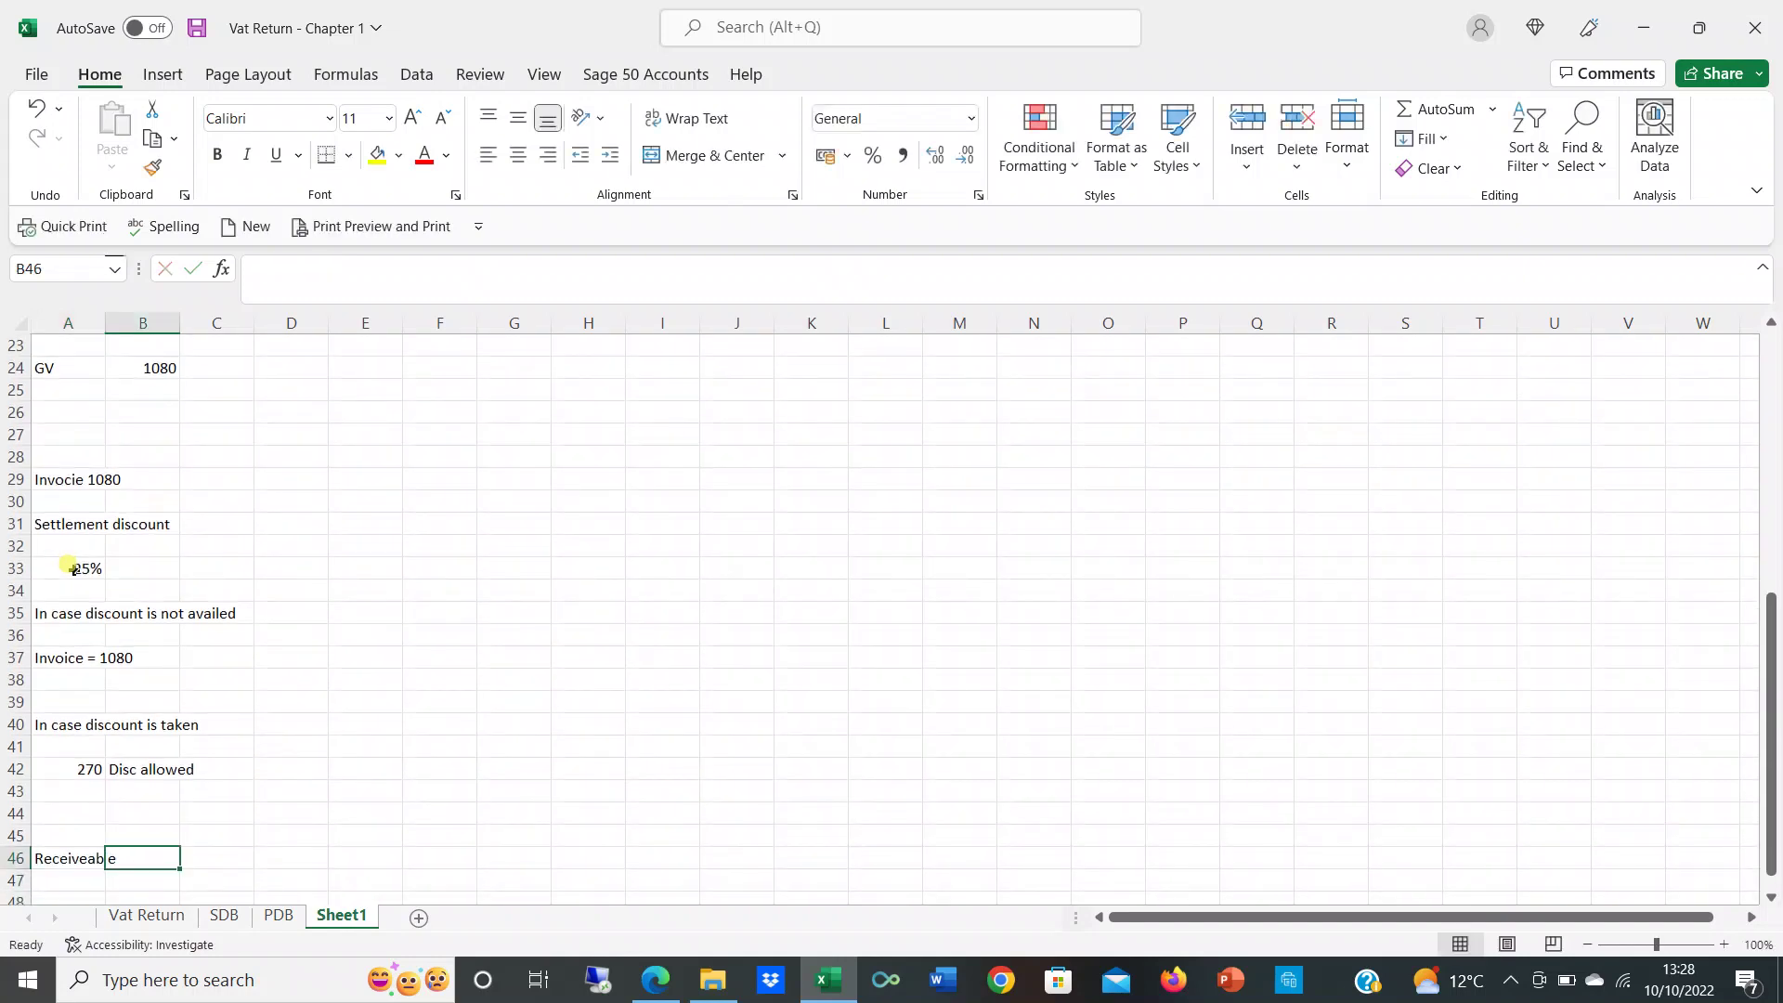
key("Right")
type("=")
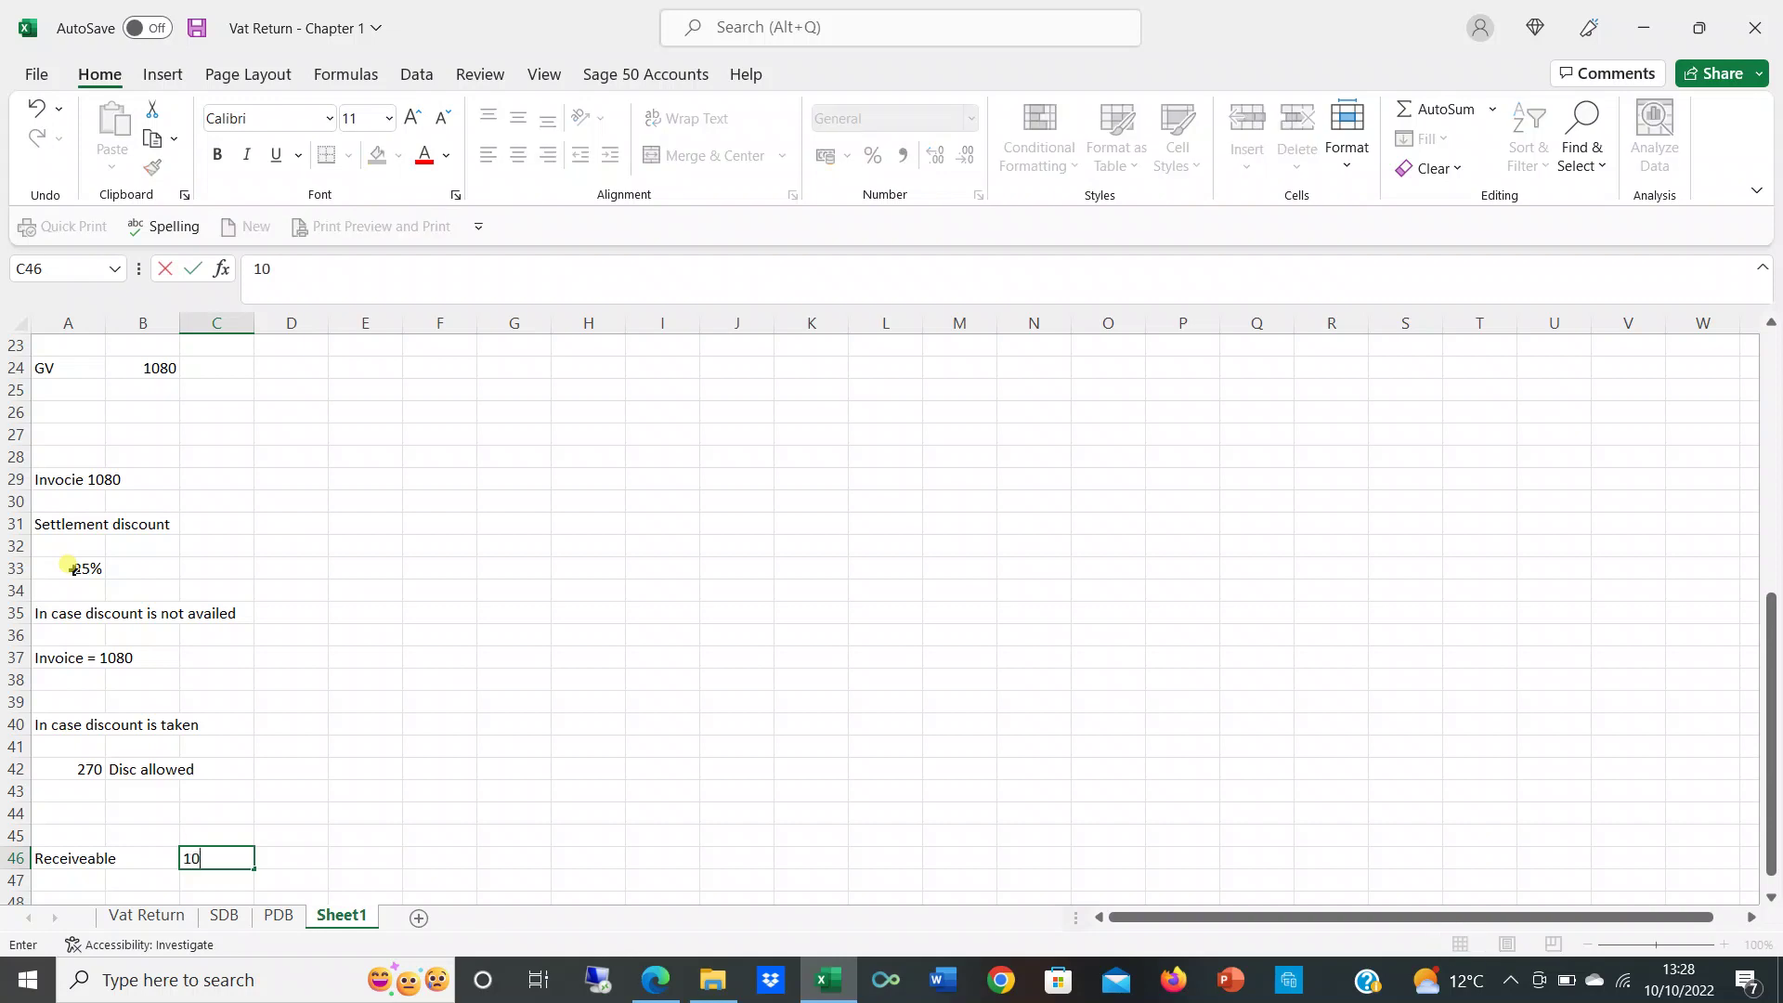
type(" 1080")
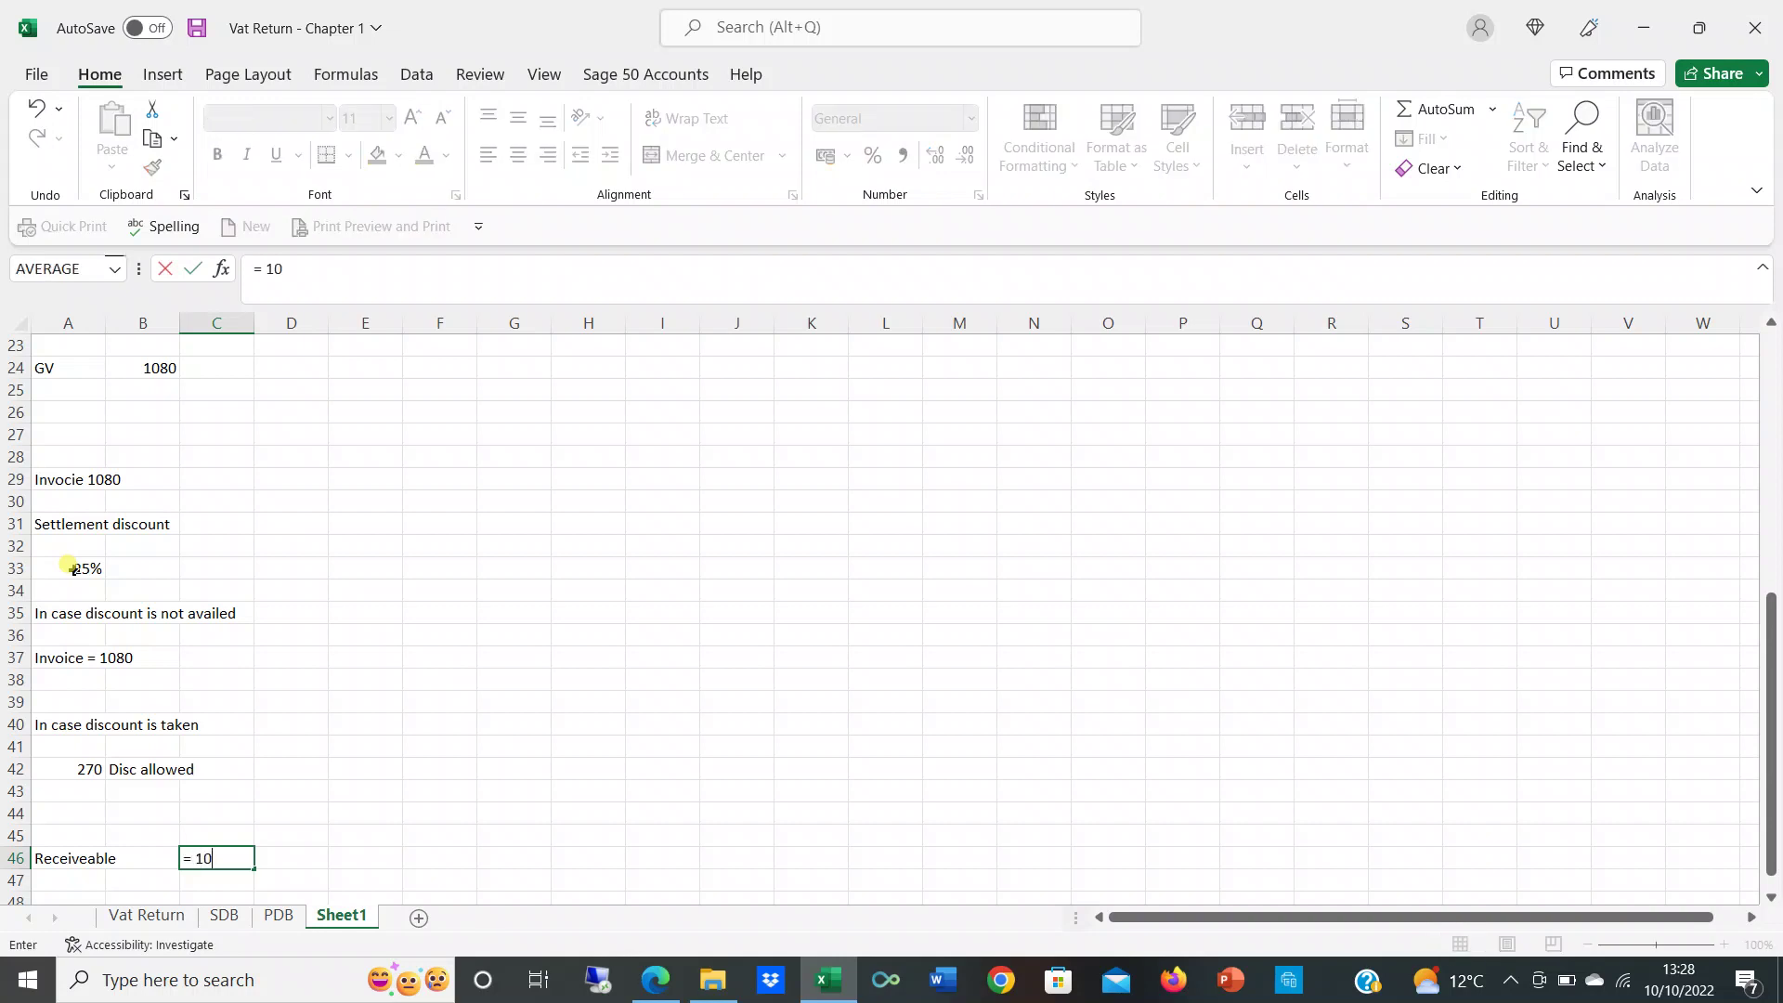
type(" -270")
key("Return")
Step: Review the receivable amount in C46 and the discount calculation in A42
key("Up")
key("Down")
key("Down")
key("Down")
key("Down")
key("Down")
key("Down")
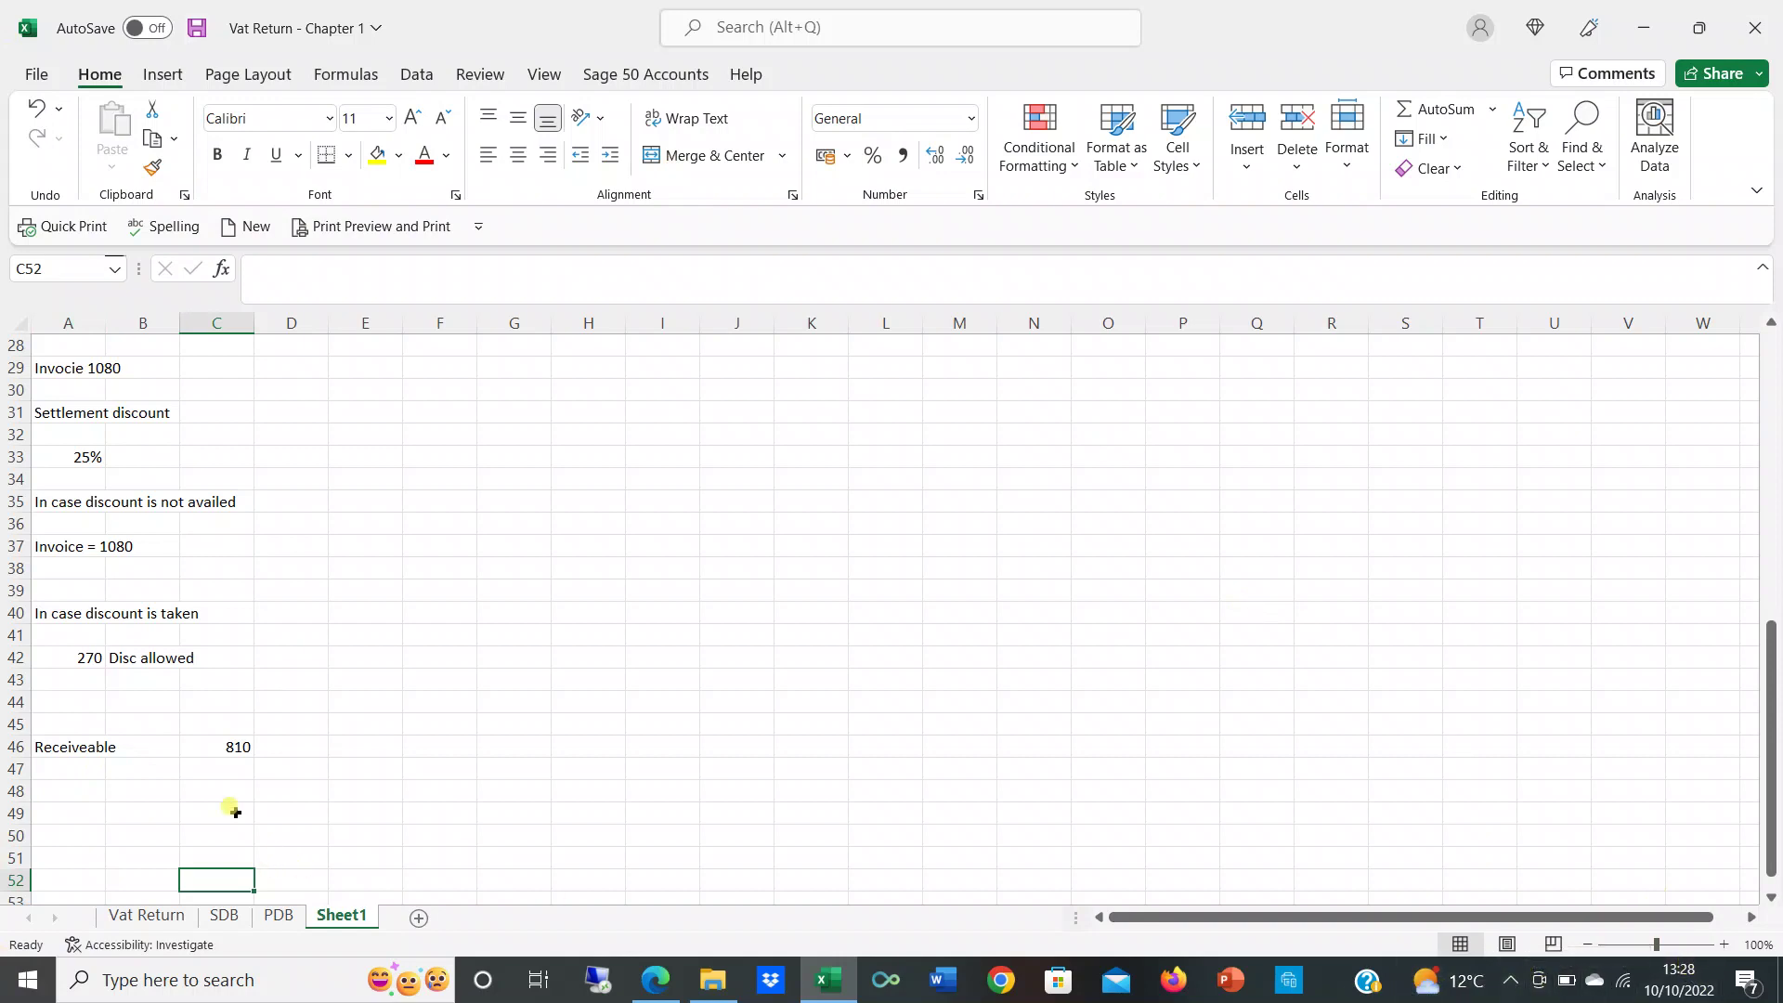
left_click(90, 746)
left_click(235, 750)
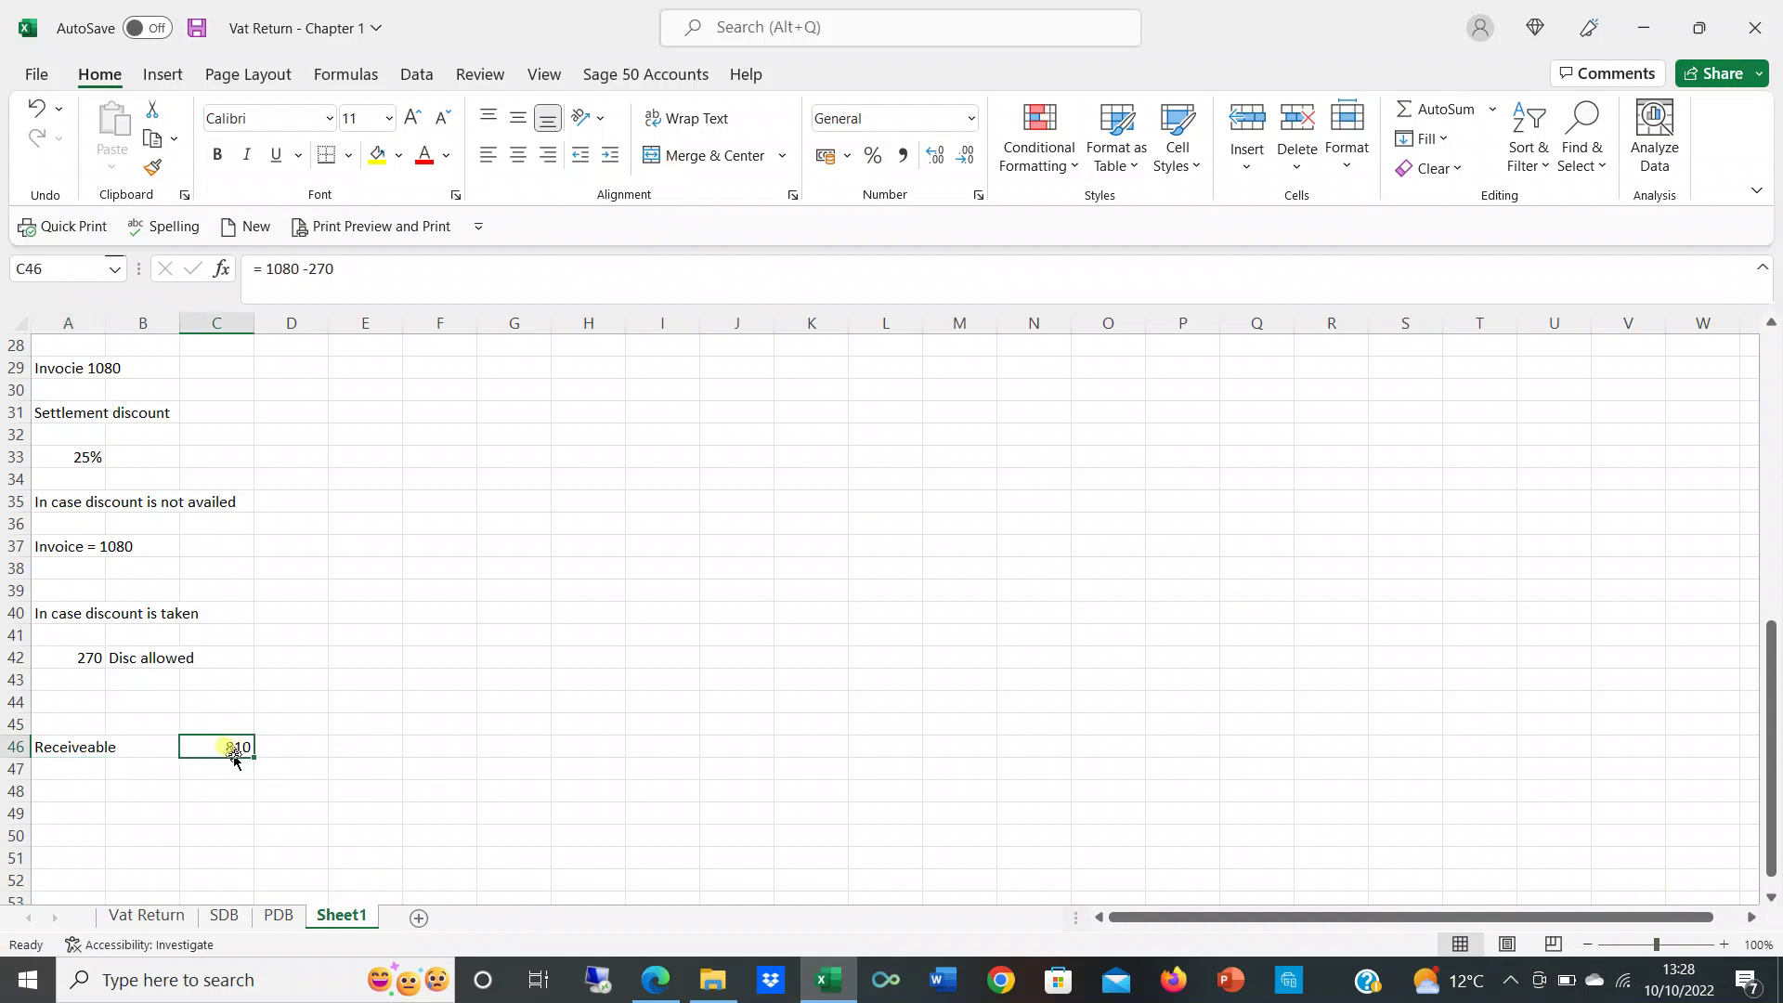
left_click(140, 786)
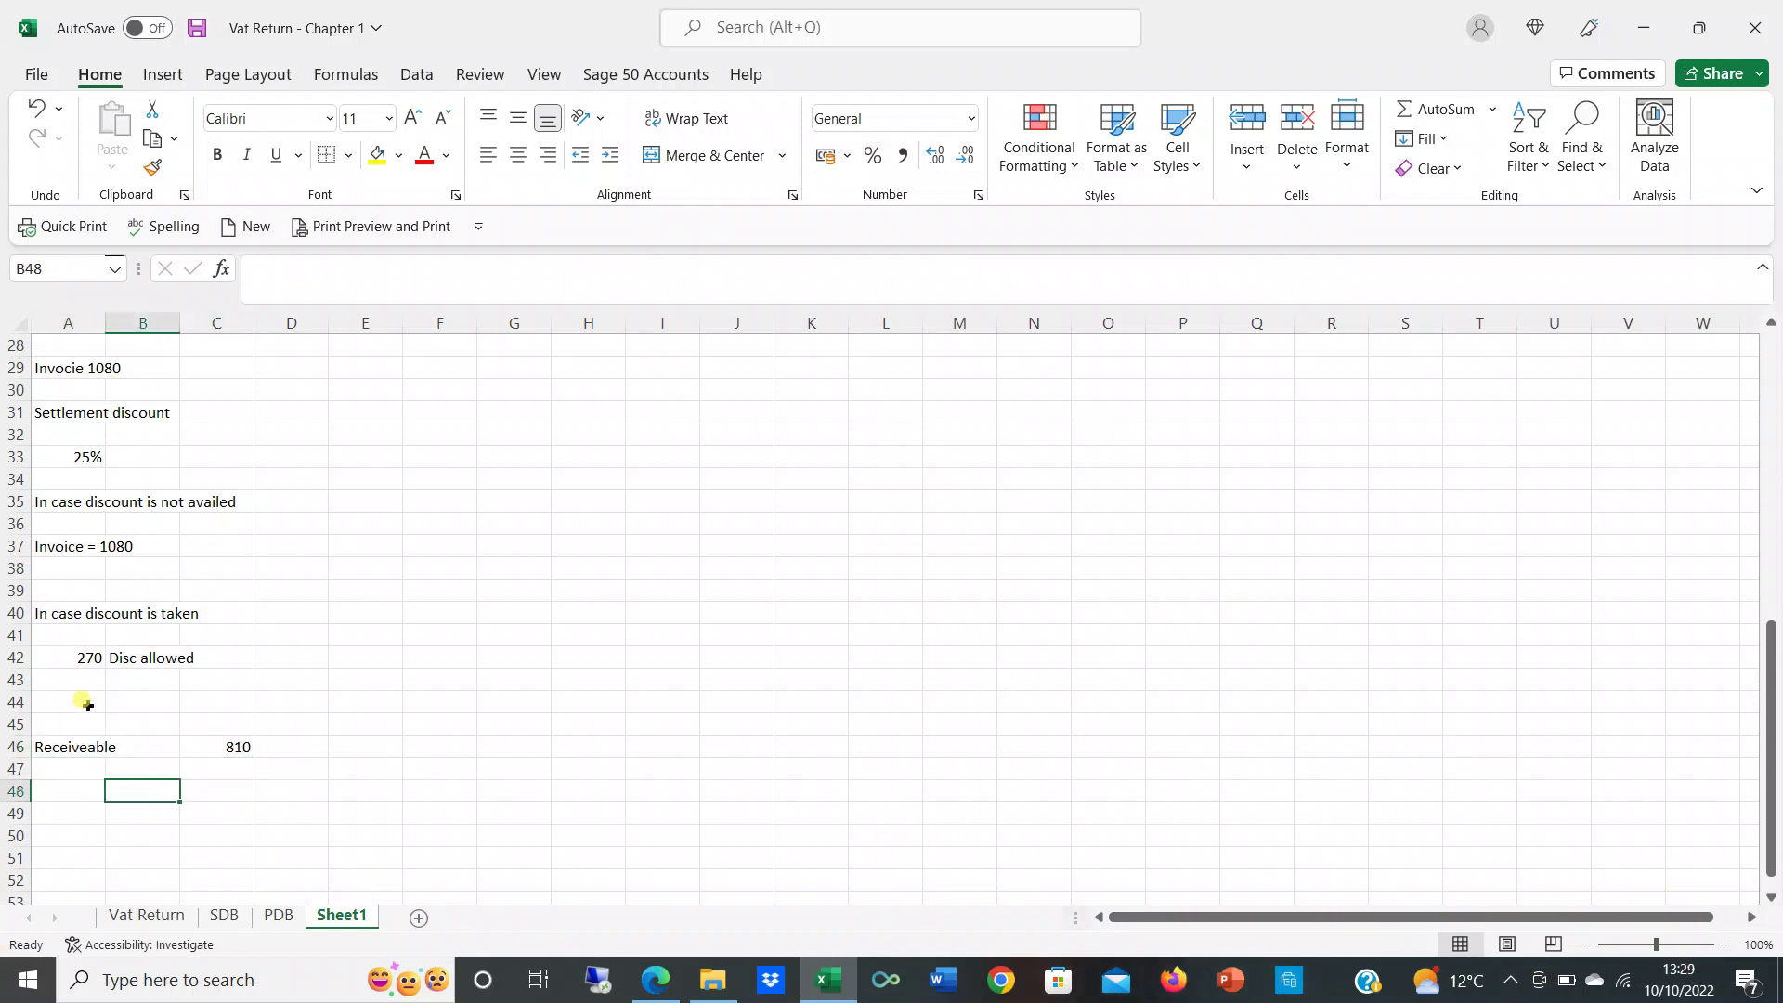
left_click(88, 657)
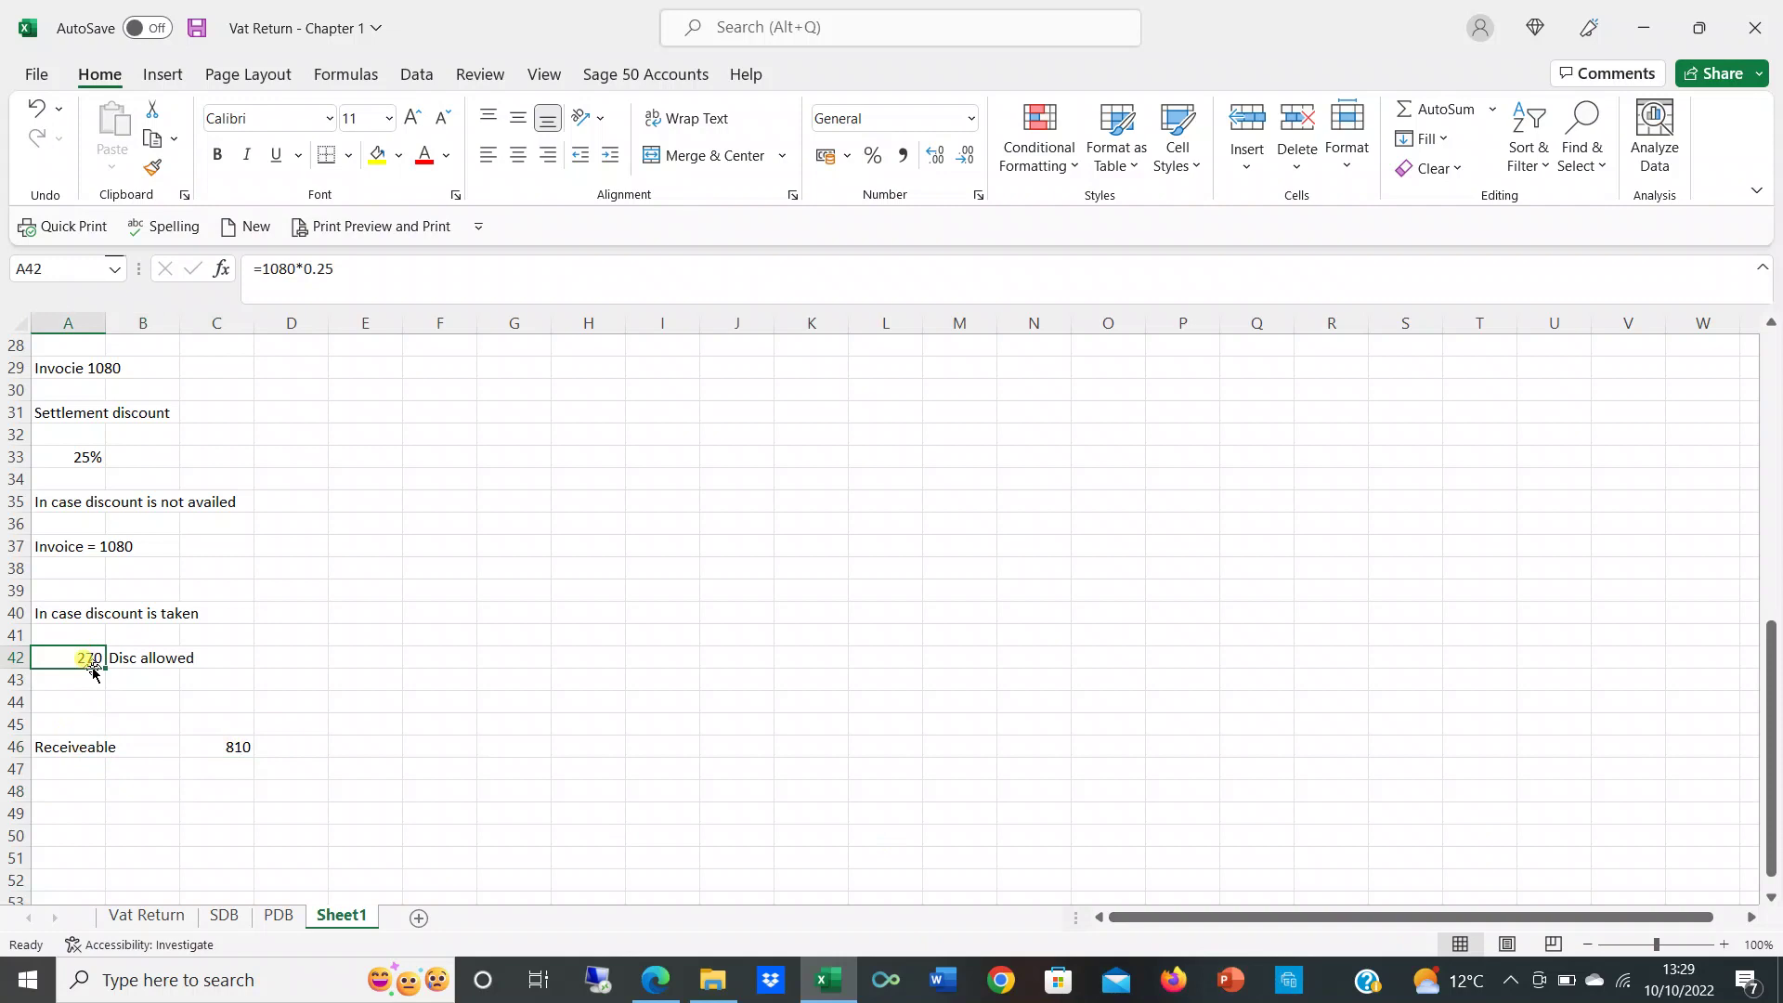
Step: Write "Discount allowed" in cell A49, below the receivable row
left_click(74, 813)
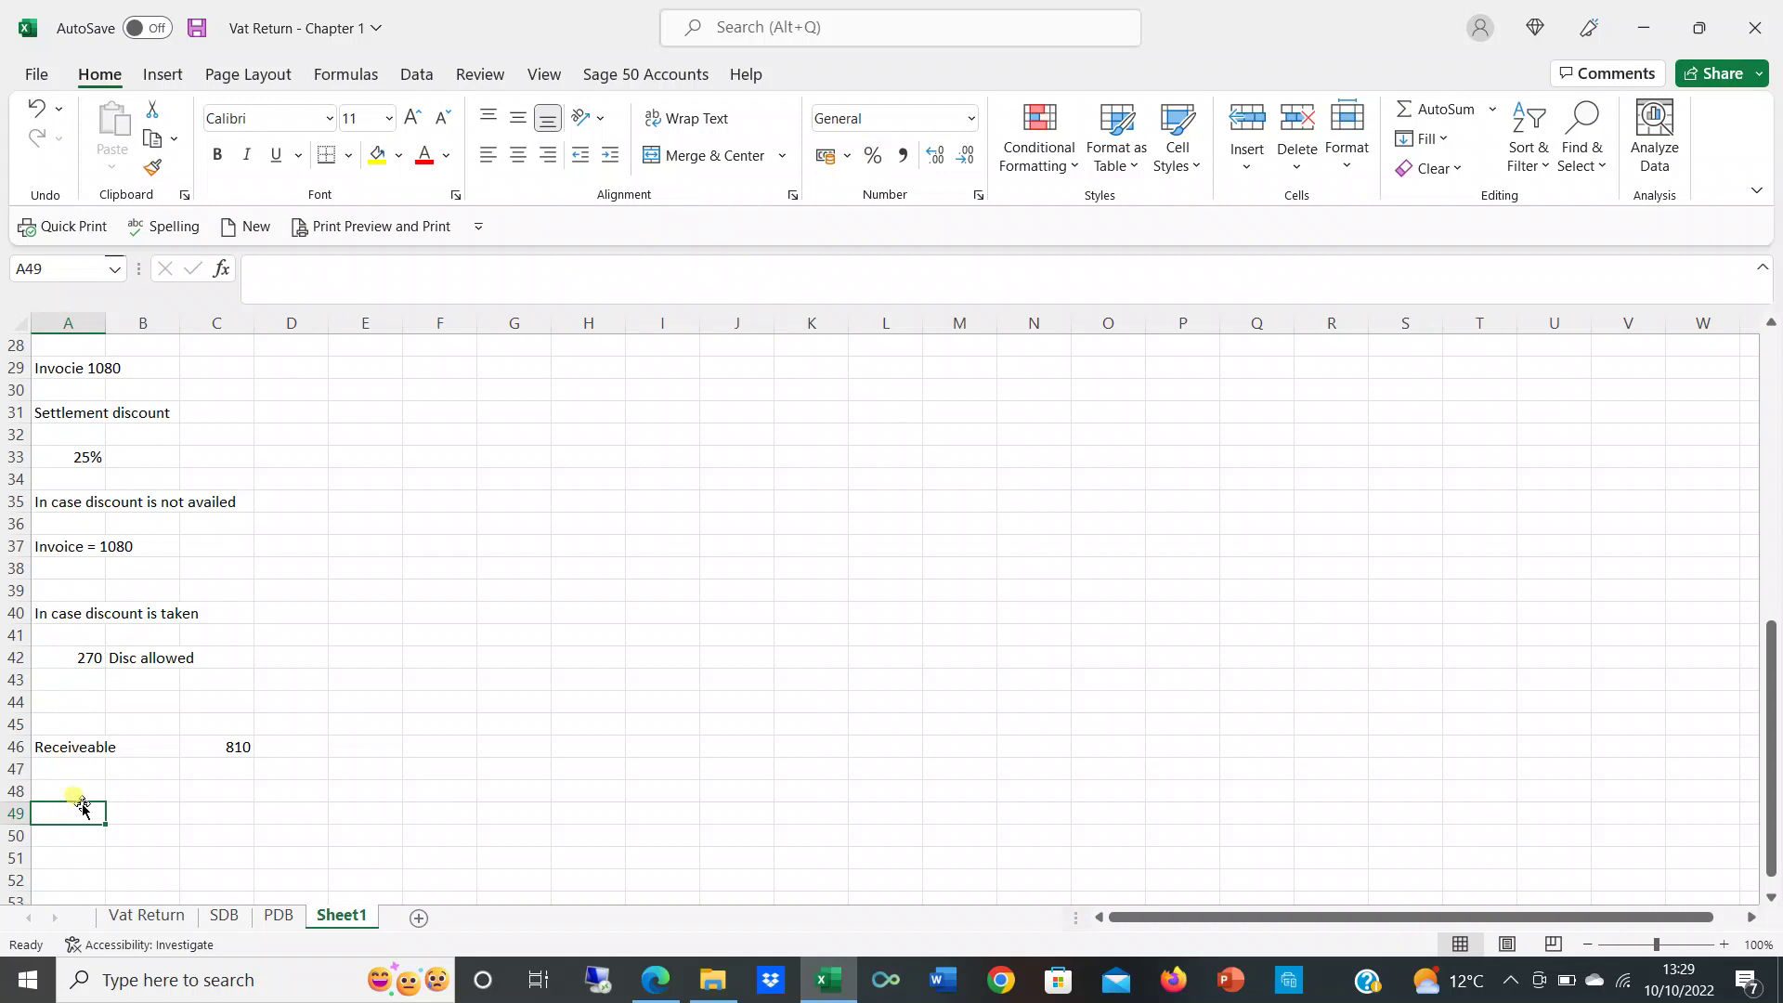
type("Discount allowed")
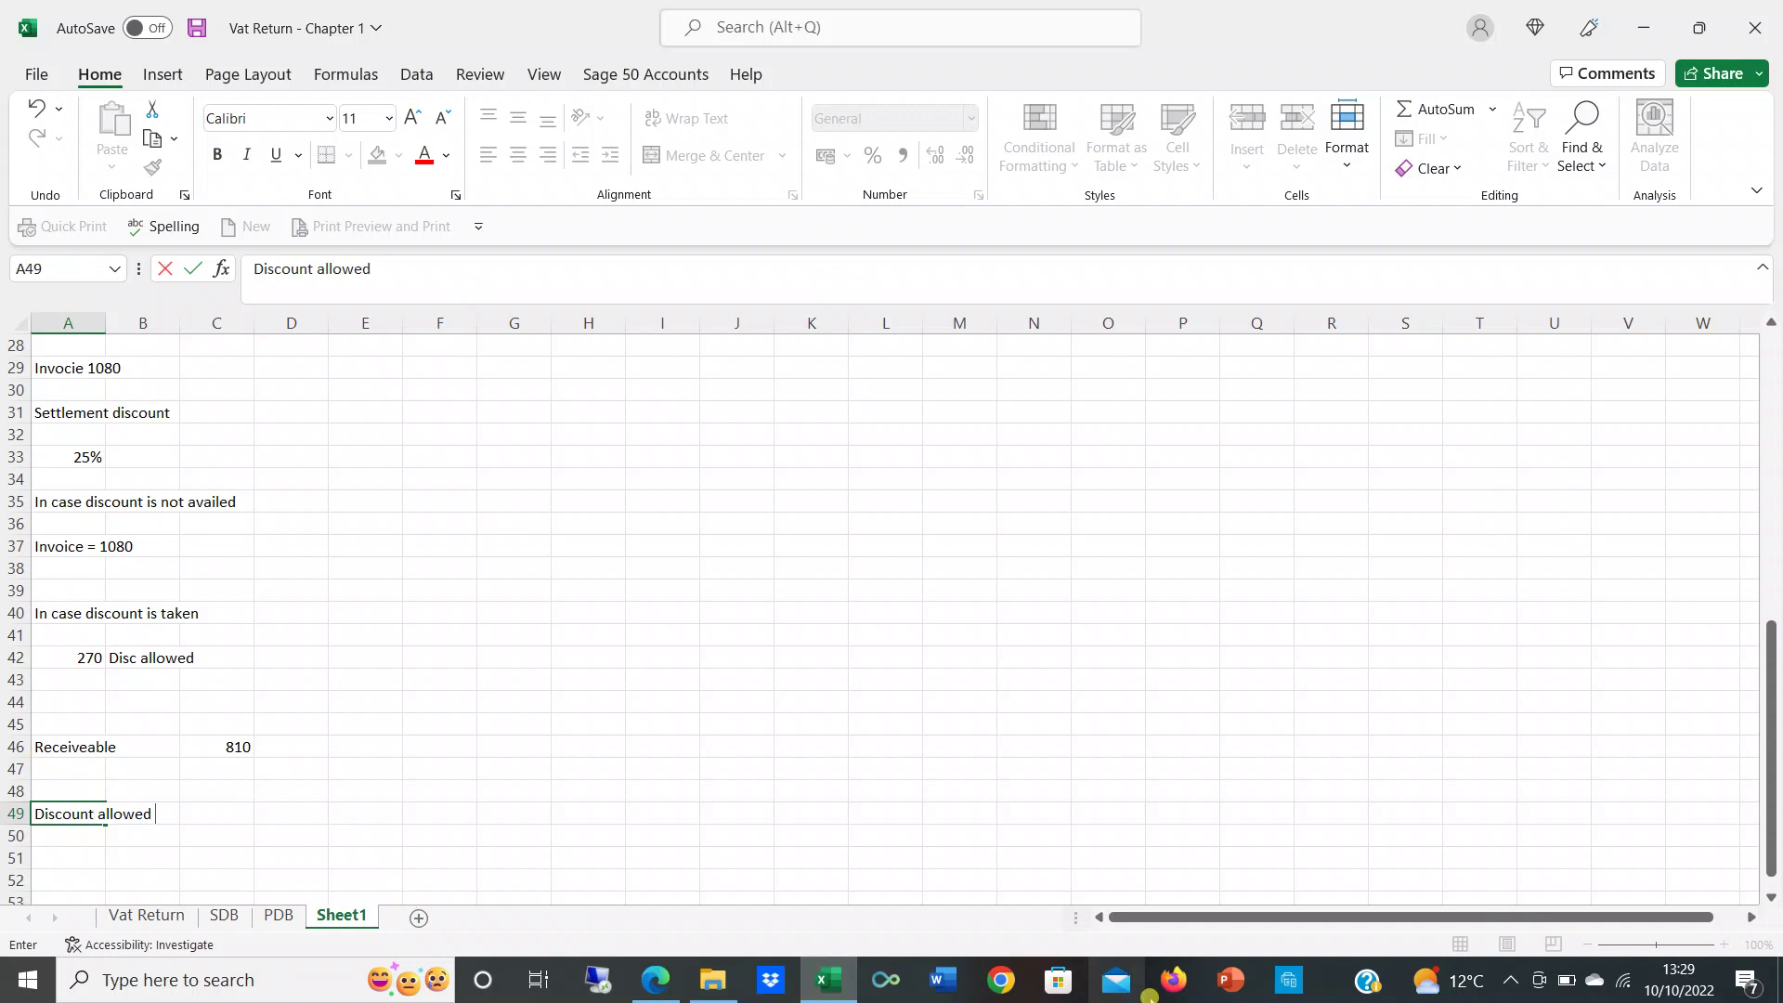
left_click(1512, 986)
left_click(1528, 940)
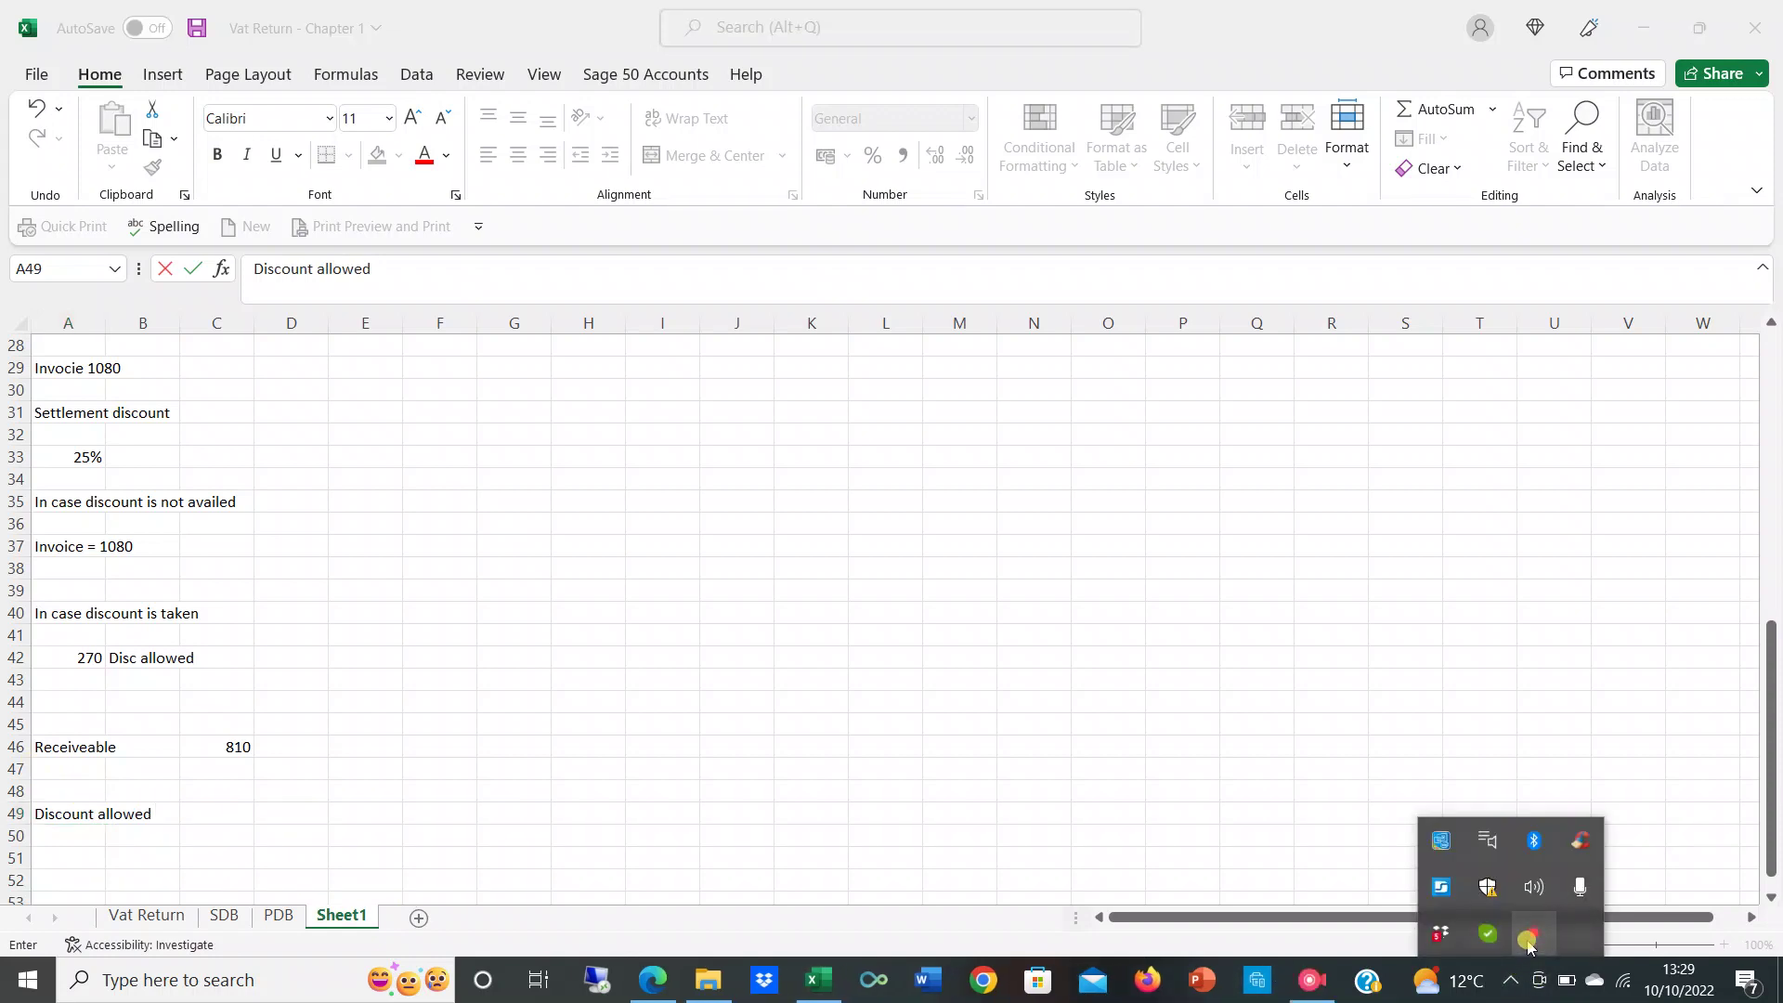